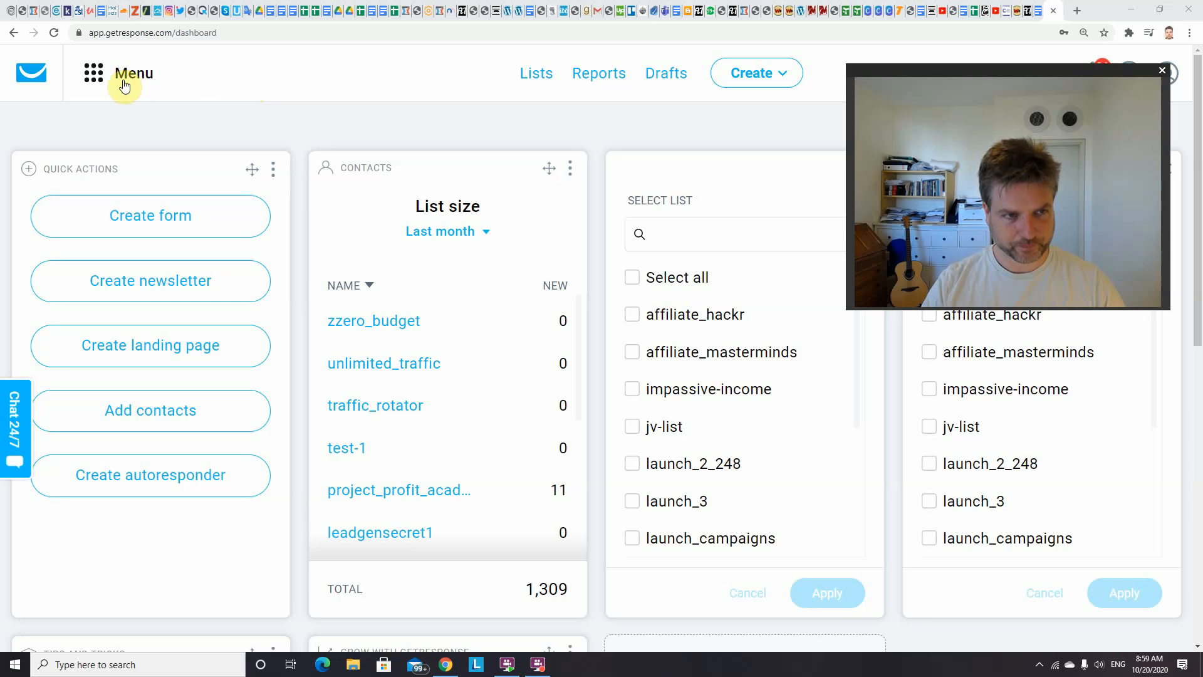
# Open the account's API key list under Integrations and API
pyautogui.click(96, 74)
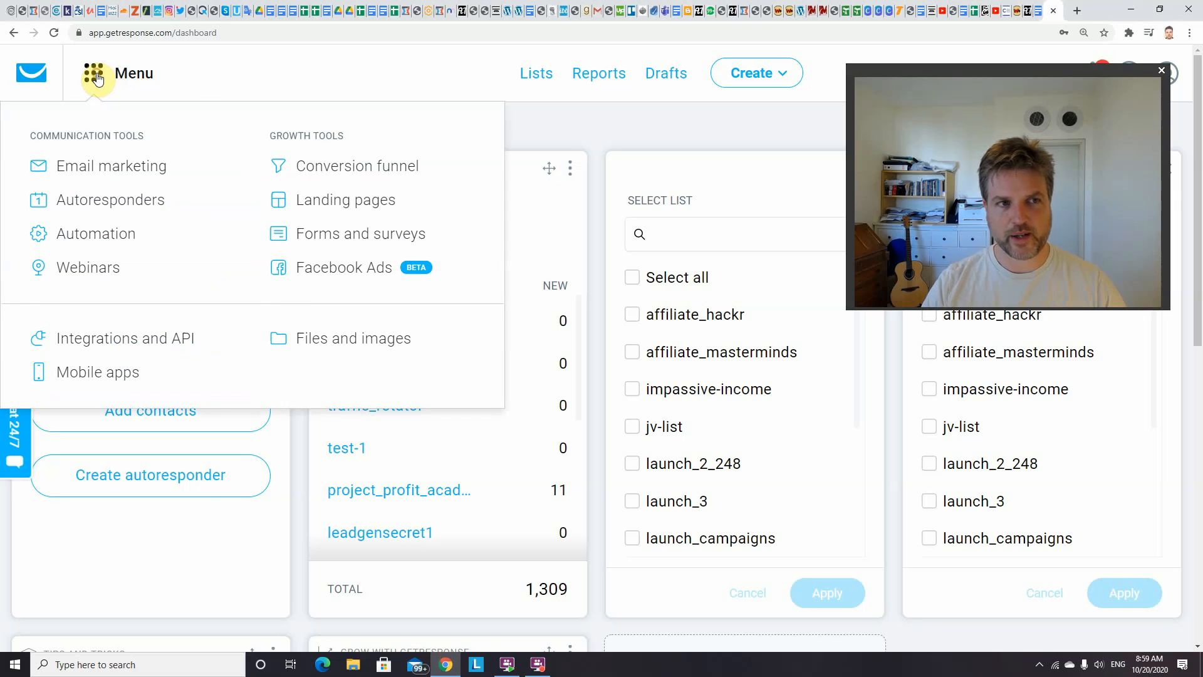
pyautogui.click(389, 79)
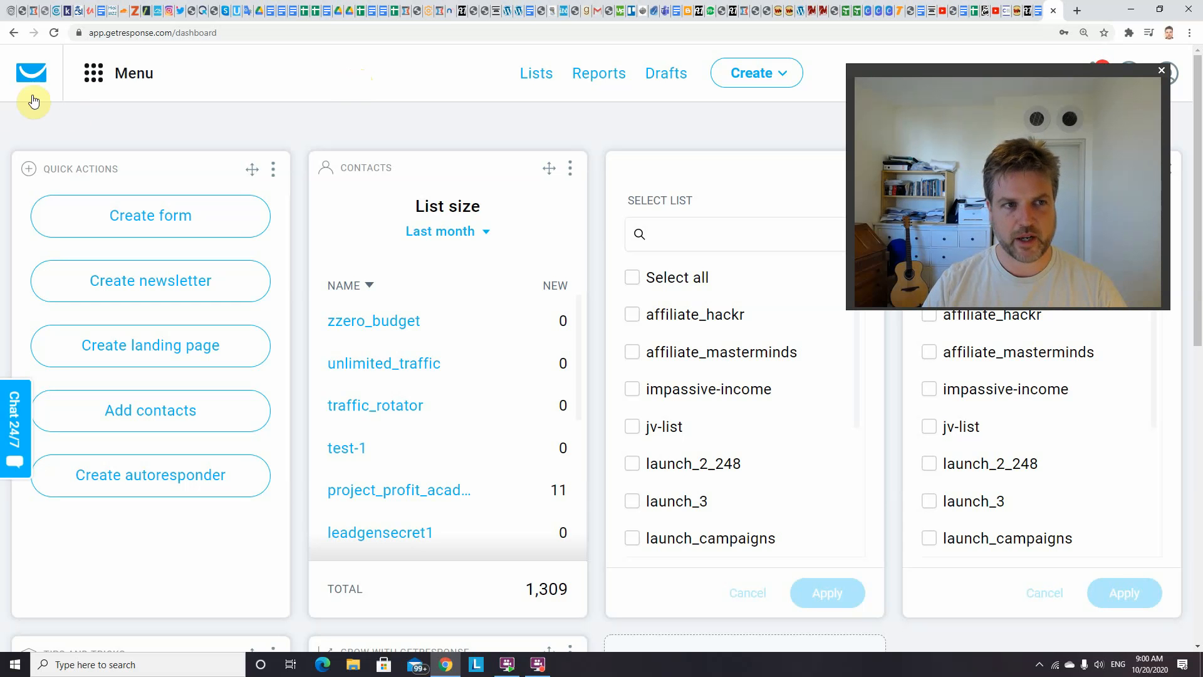
pyautogui.click(100, 82)
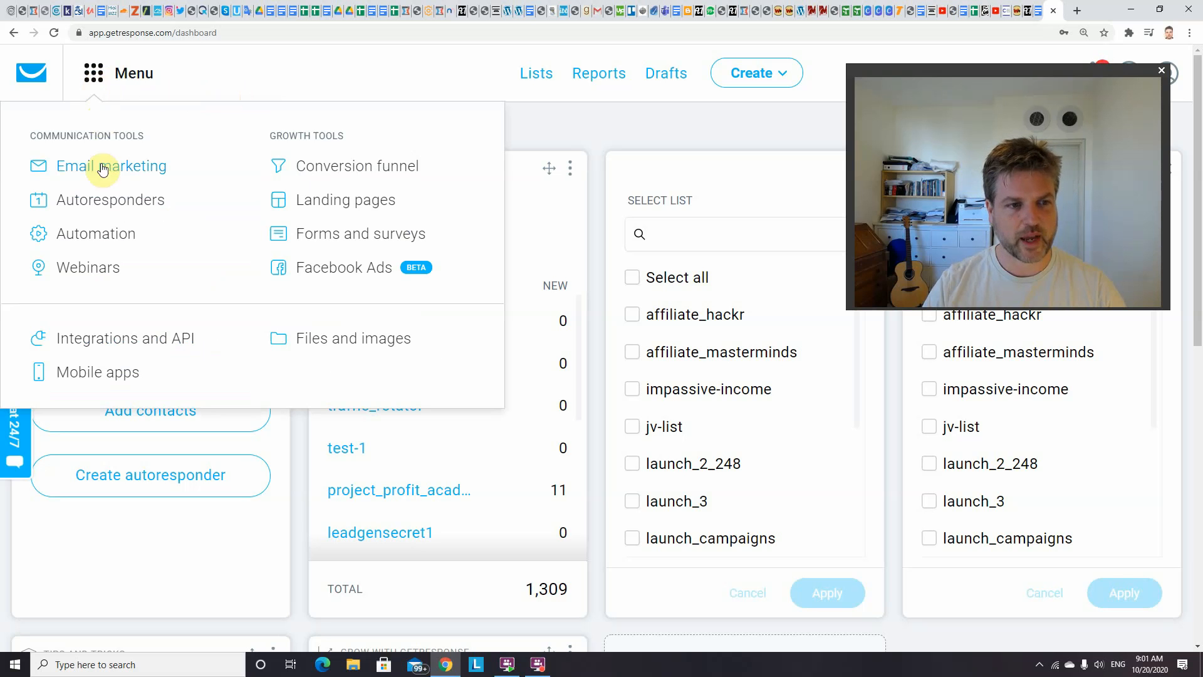
pyautogui.click(120, 344)
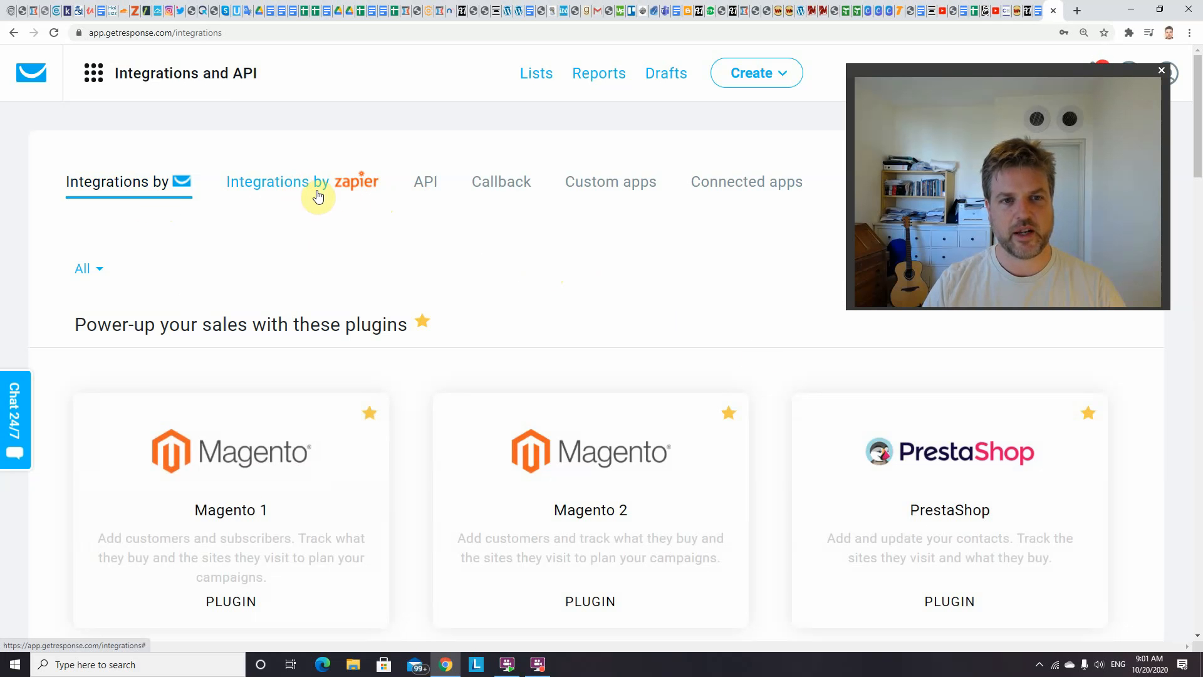
pyautogui.click(431, 182)
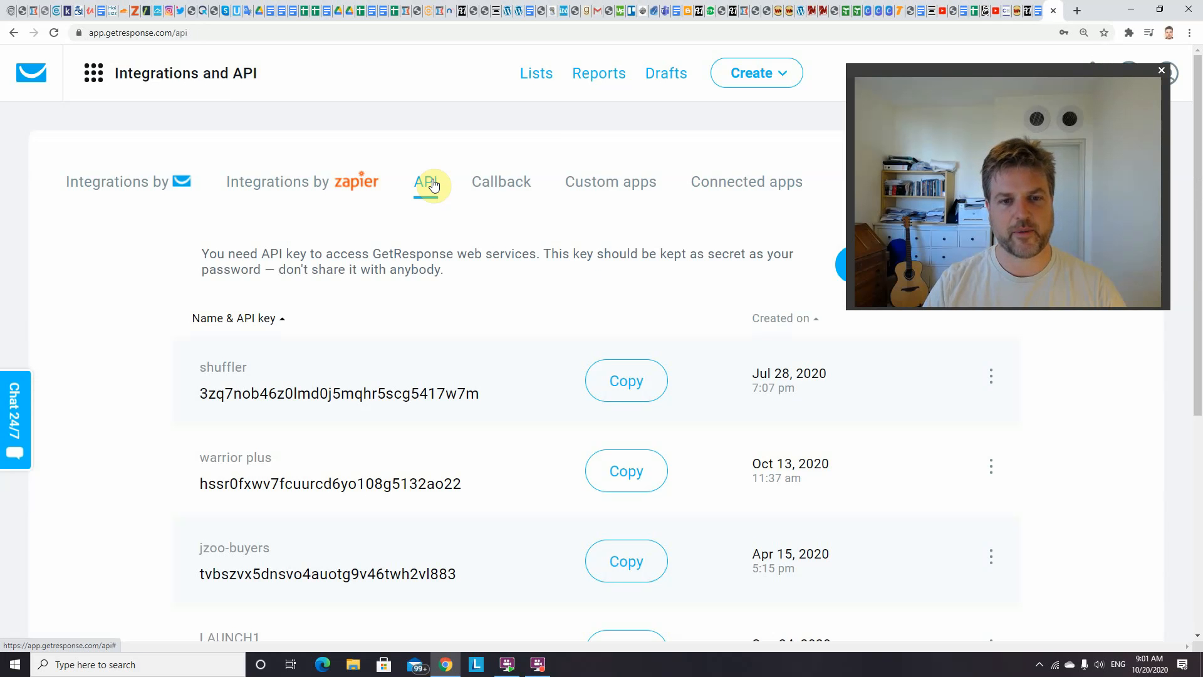
pyautogui.moveTo(964, 68); pyautogui.dragTo(946, 43)
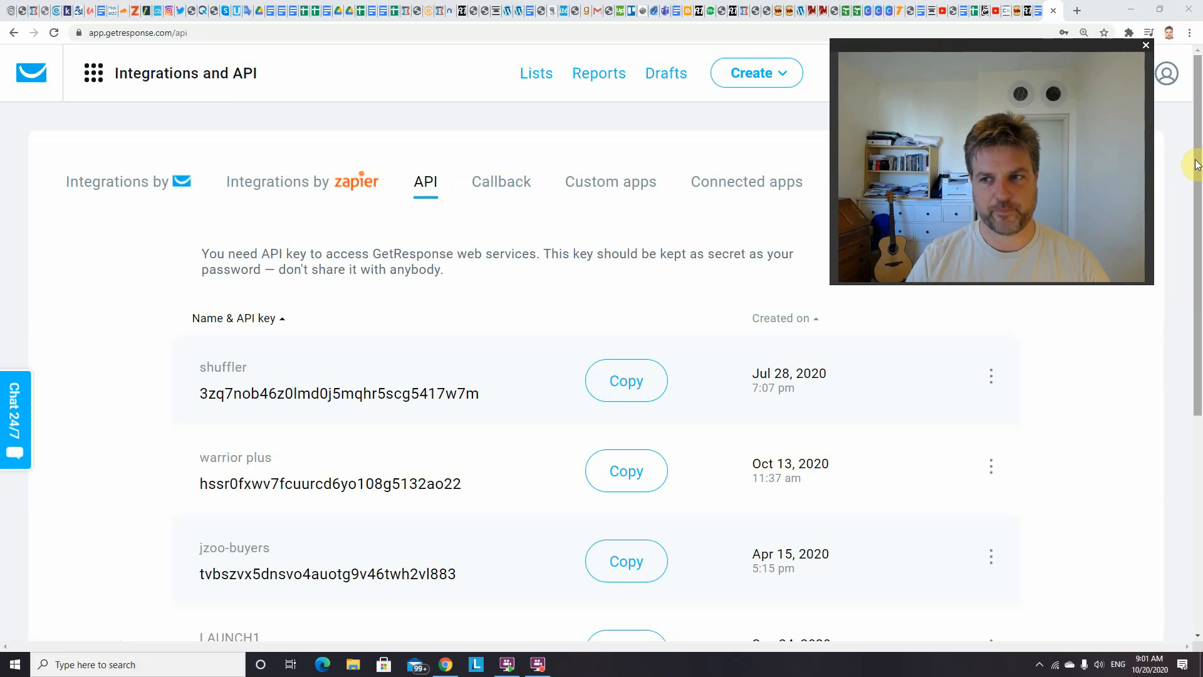
pyautogui.click(1197, 185)
pyautogui.moveTo(1197, 185); pyautogui.dragTo(1195, 264)
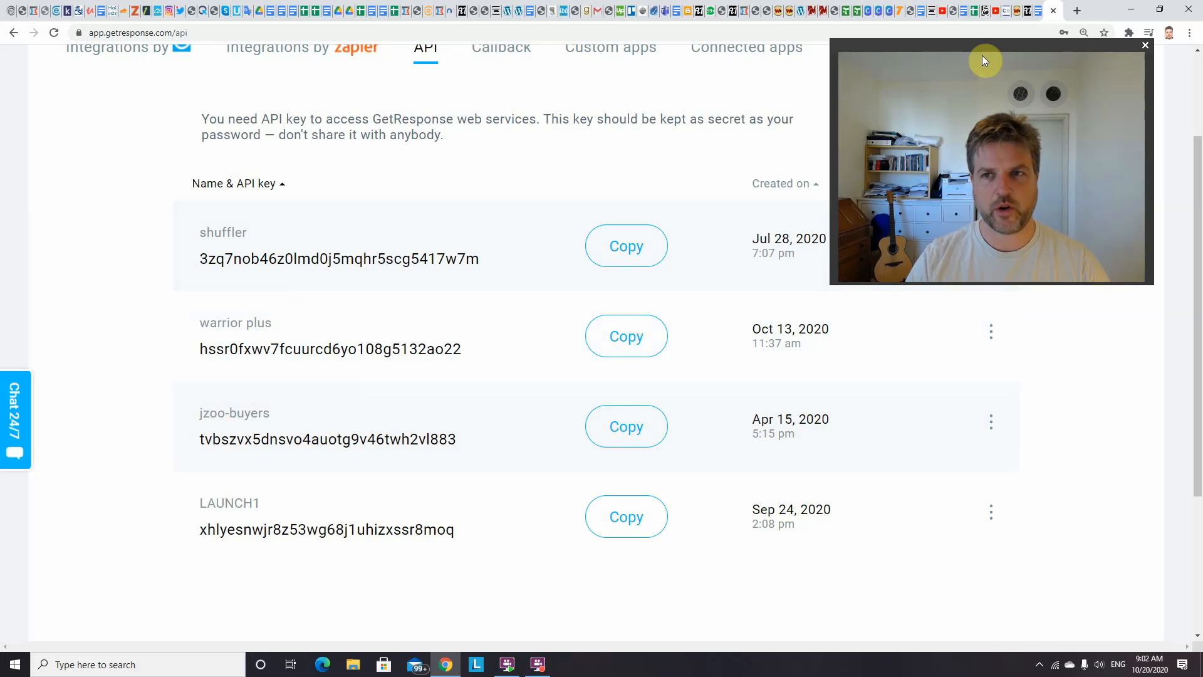
pyautogui.moveTo(983, 47); pyautogui.dragTo(986, 201)
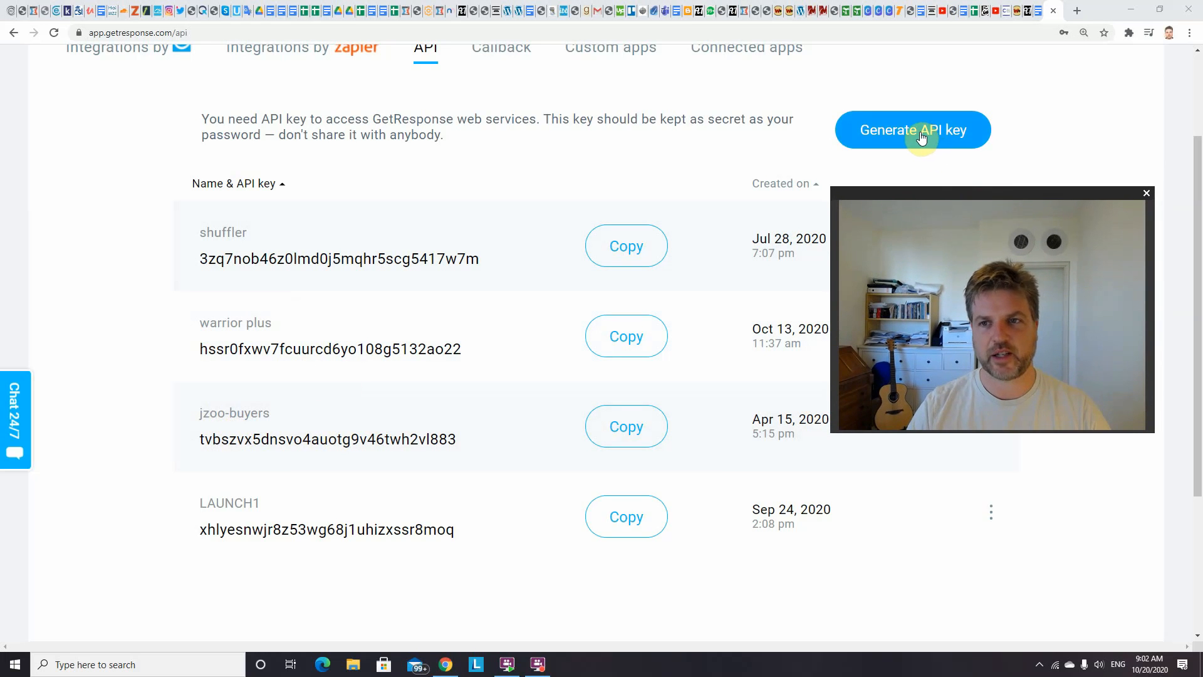
pyautogui.click(919, 137)
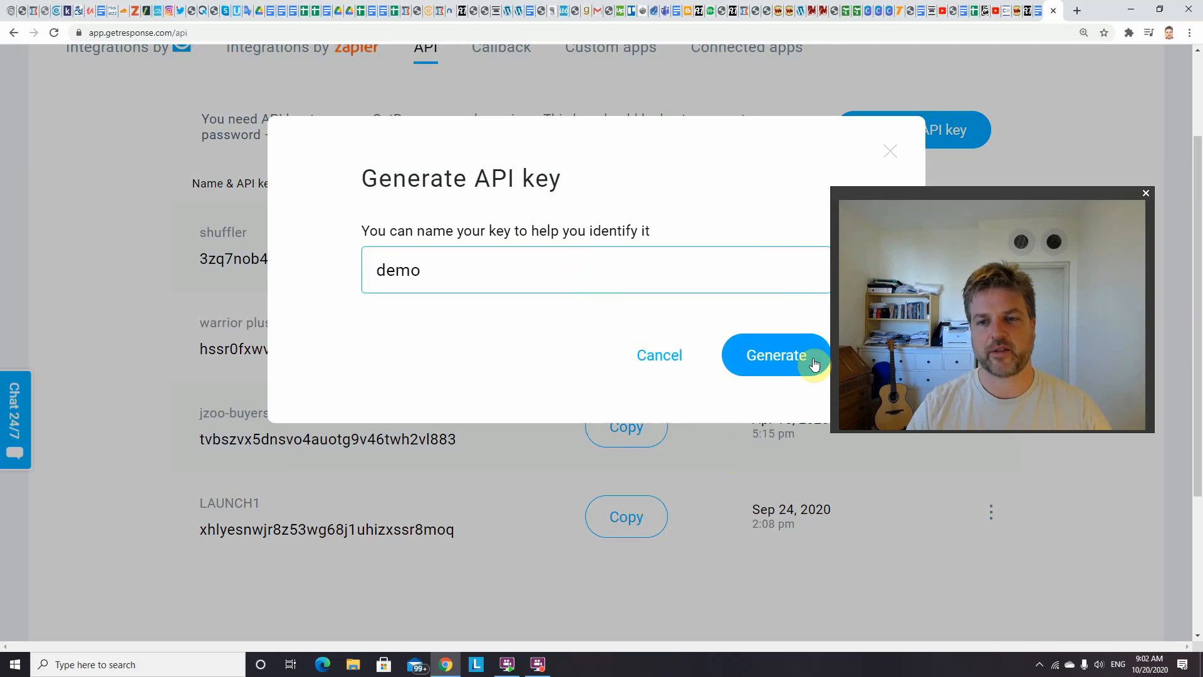
pyautogui.click(891, 152)
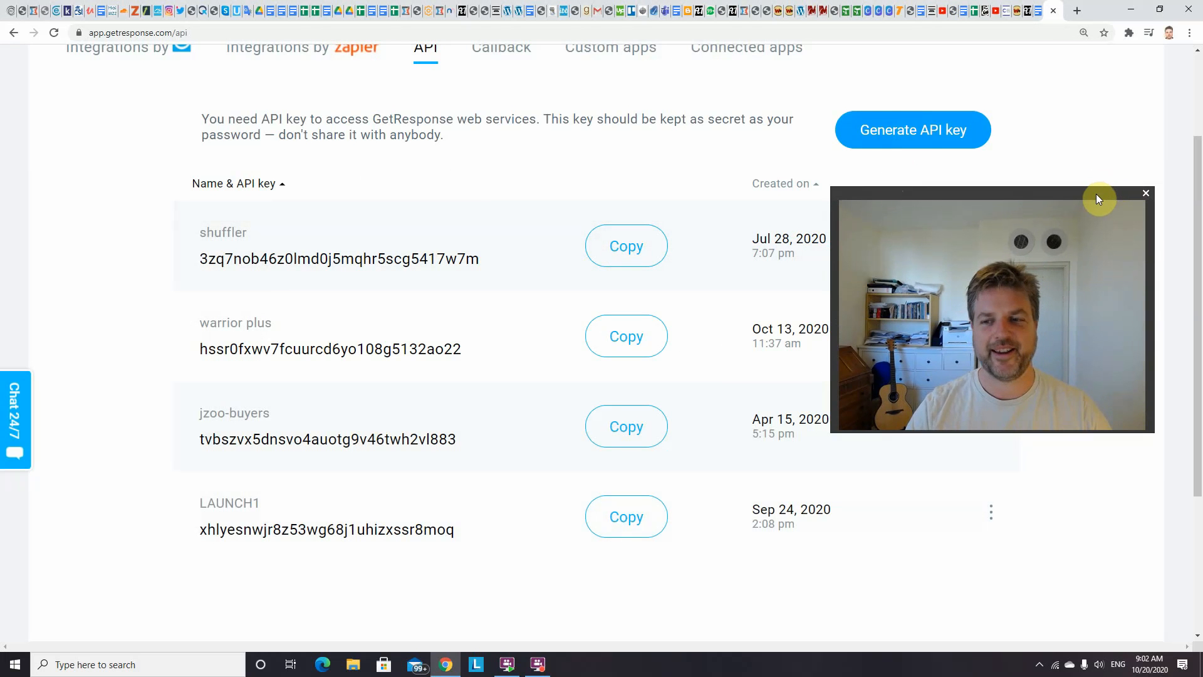
pyautogui.moveTo(1094, 196); pyautogui.dragTo(1108, 116)
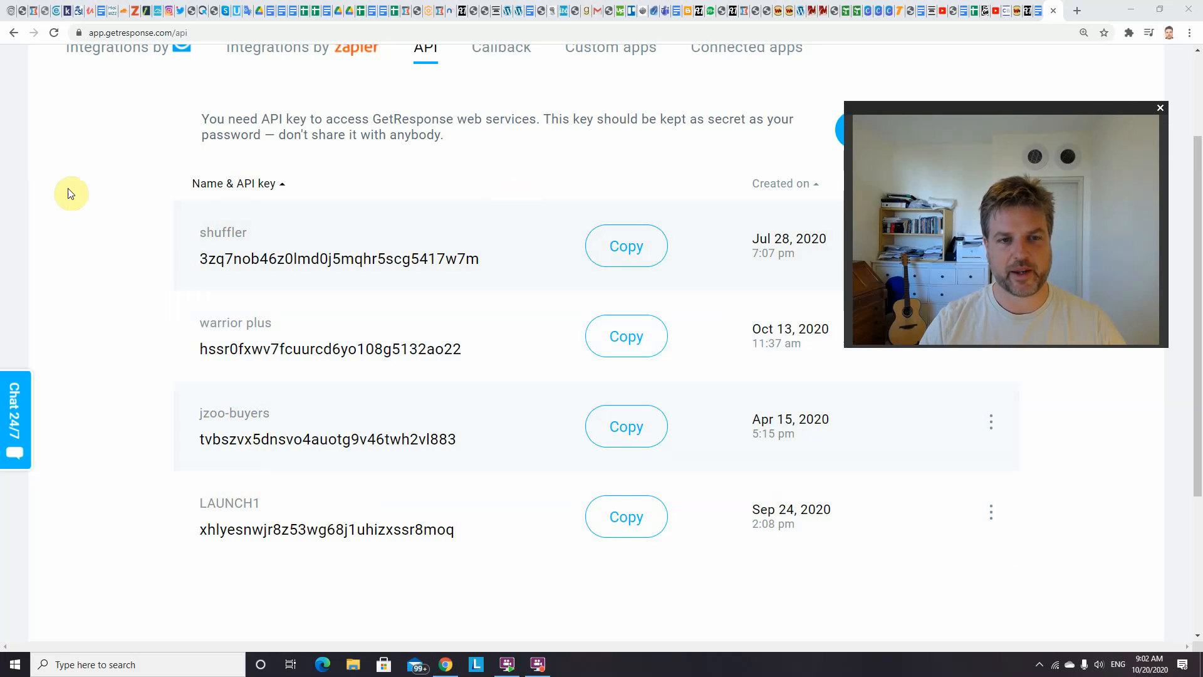
# Copy the API key listed under the name shuffler
pyautogui.click(622, 253)
pyautogui.moveTo(1019, 108); pyautogui.dragTo(983, 219)
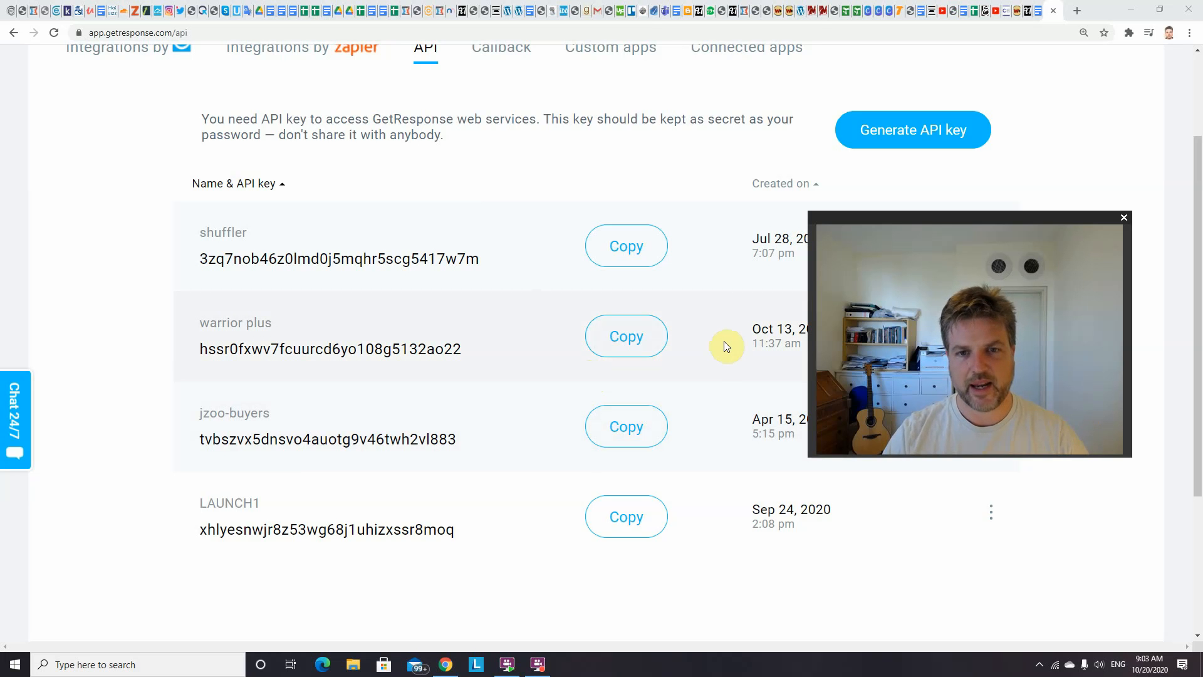
pyautogui.moveTo(1012, 213); pyautogui.dragTo(1018, 89)
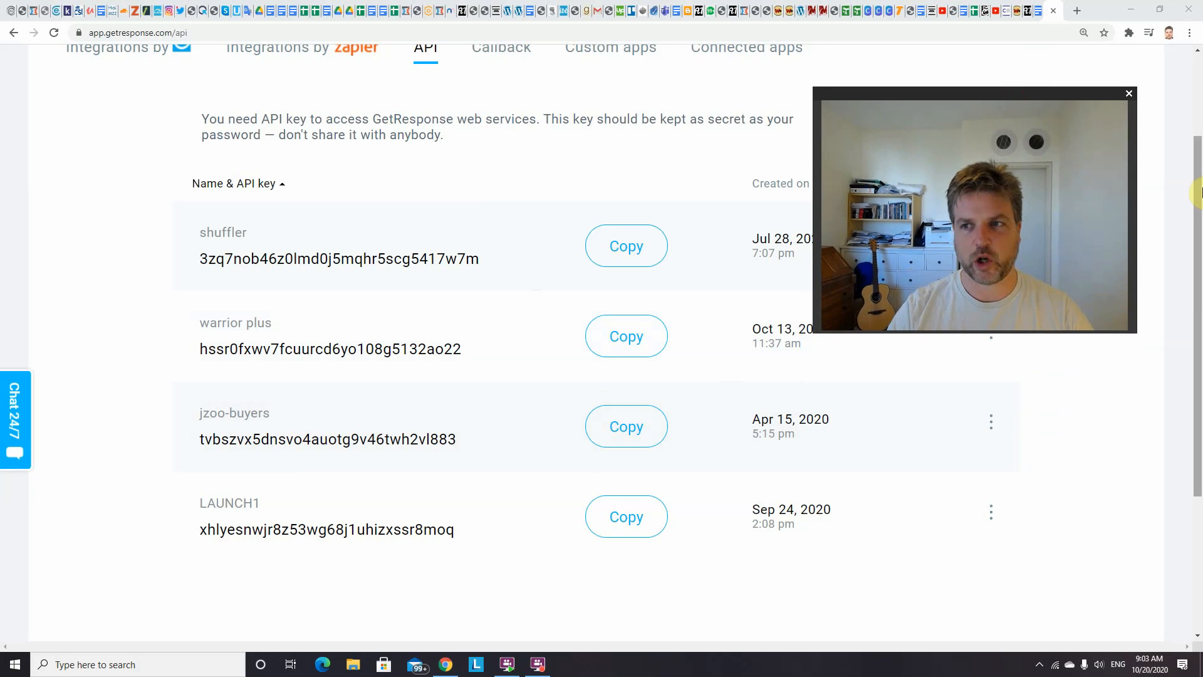
pyautogui.scroll(2, 338, 66)
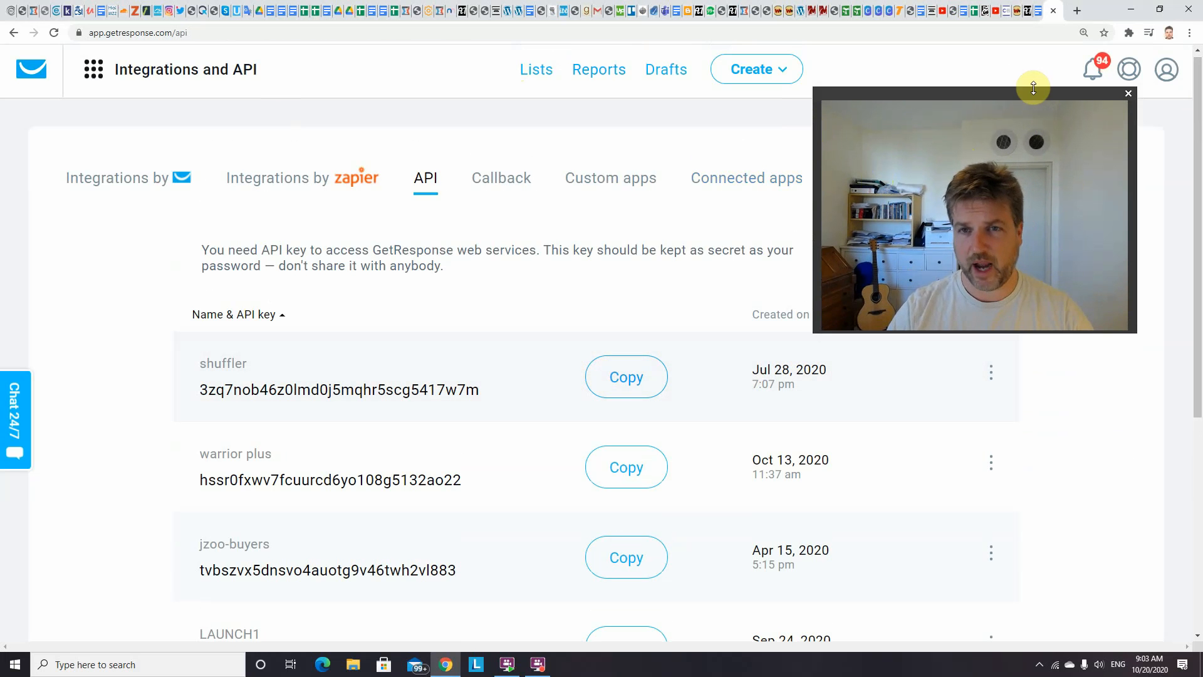
pyautogui.moveTo(1003, 93)
pyautogui.mouseDown()
pyautogui.moveTo(1020, 41)
pyautogui.moveTo(1017, 104)
pyautogui.mouseUp()
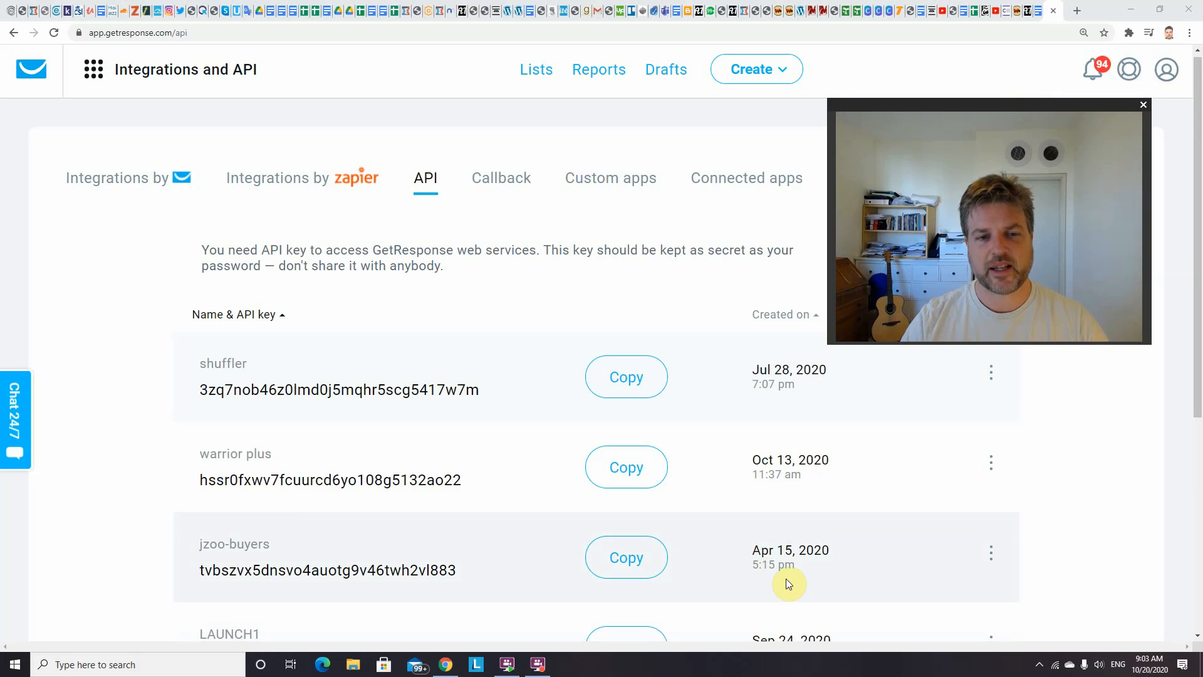
pyautogui.click(633, 389)
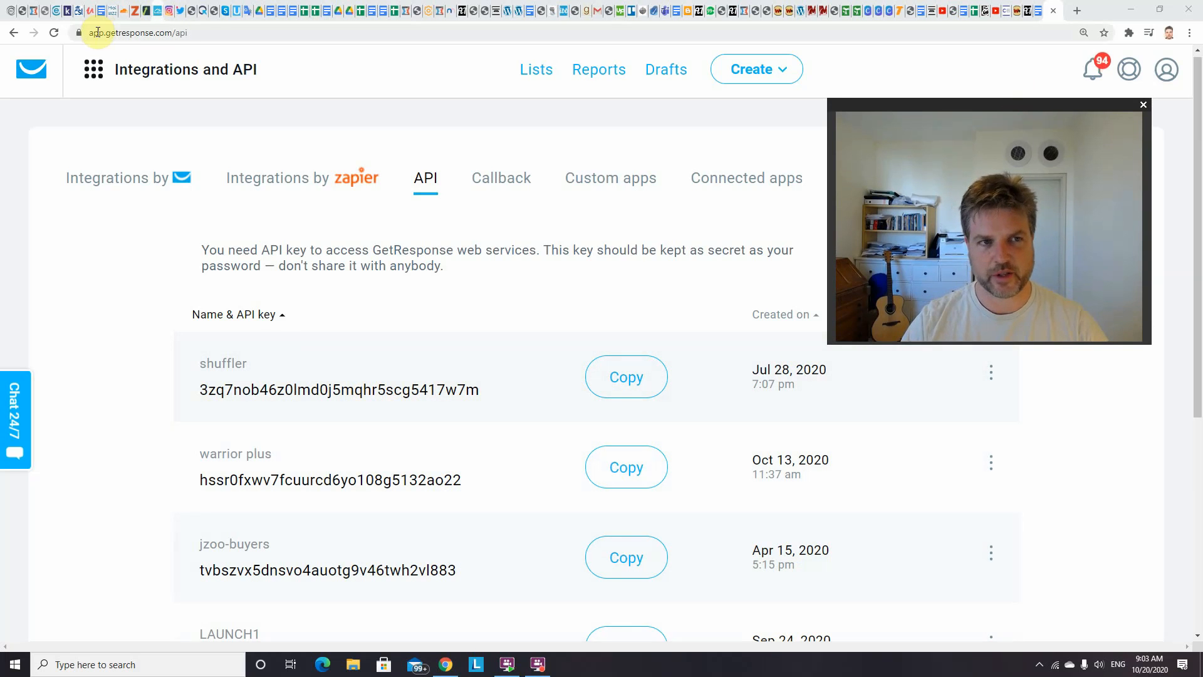
# Open the Autoresponders management page and show the launch_2_248 messages in the calendar view
pyautogui.click(97, 77)
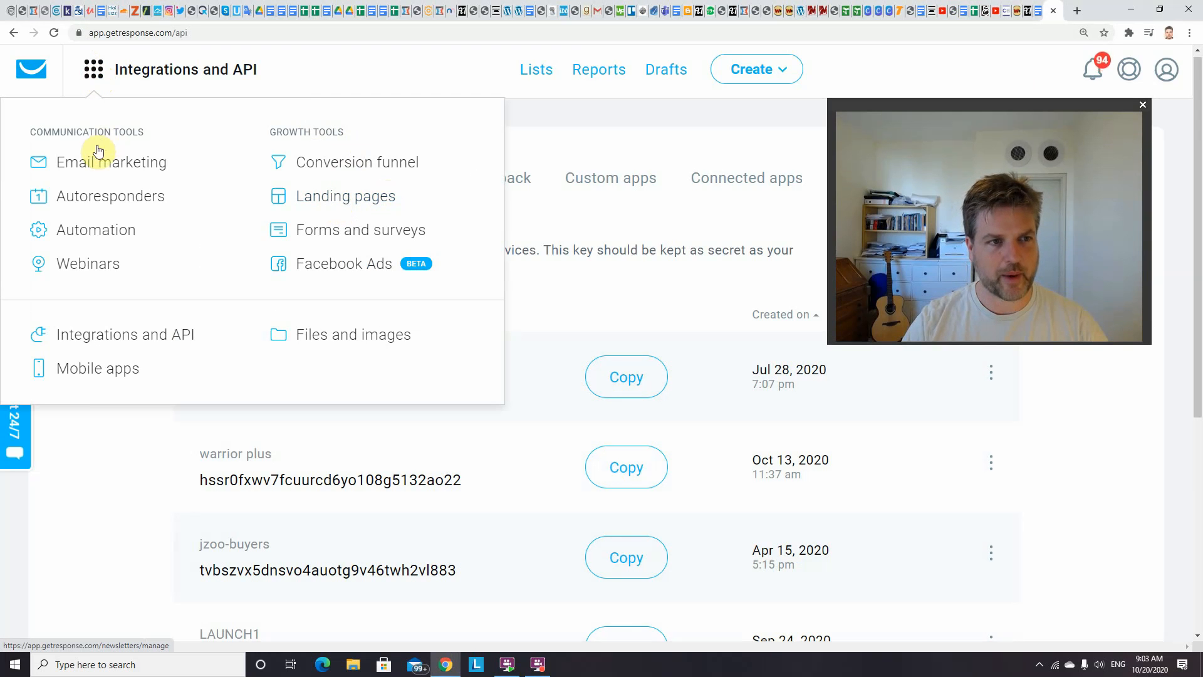
pyautogui.click(111, 198)
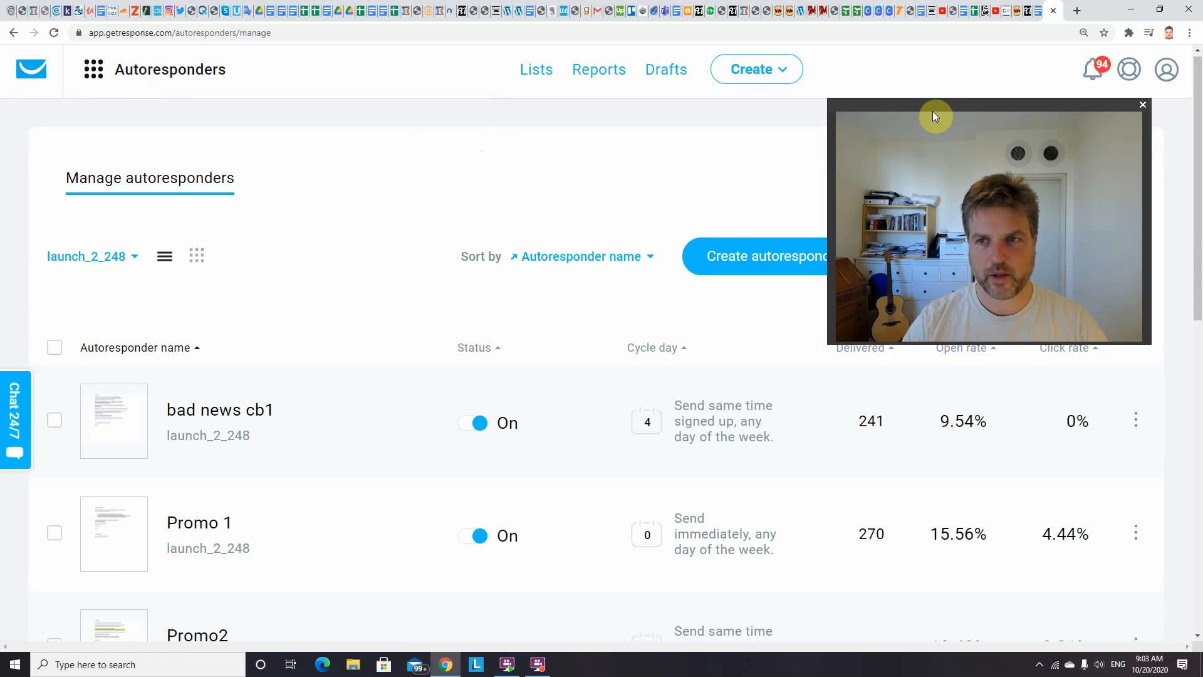
pyautogui.moveTo(934, 111)
pyautogui.mouseDown()
pyautogui.moveTo(936, 94)
pyautogui.moveTo(938, 113)
pyautogui.mouseUp()
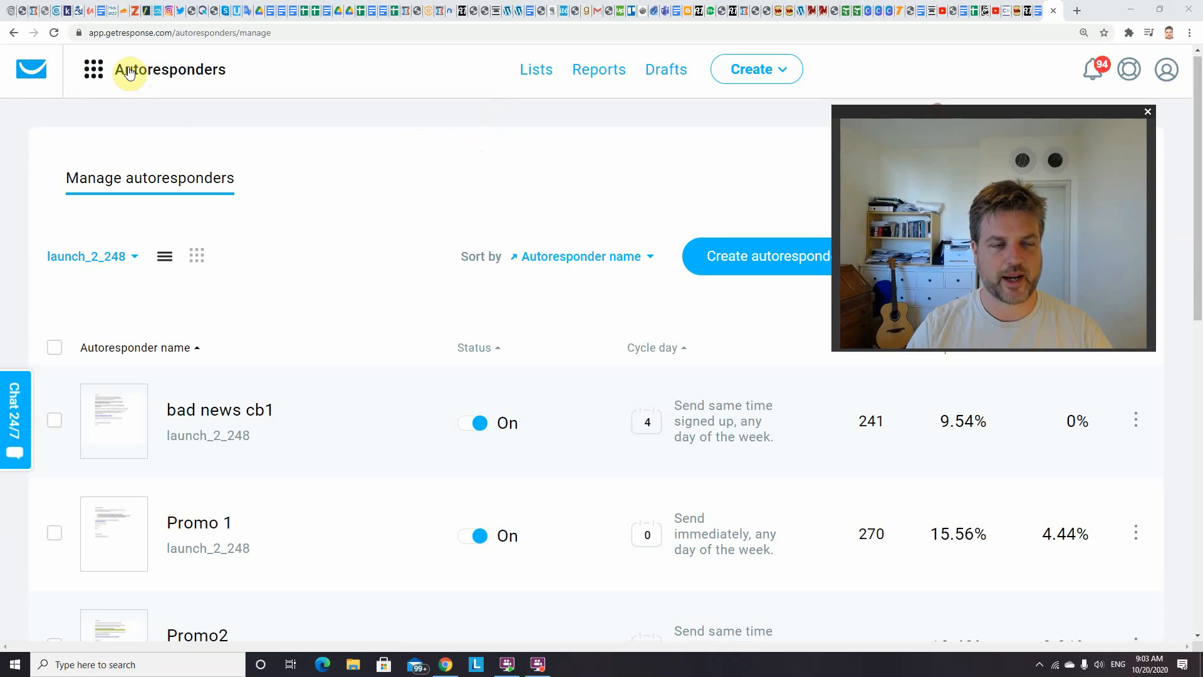
pyautogui.click(100, 77)
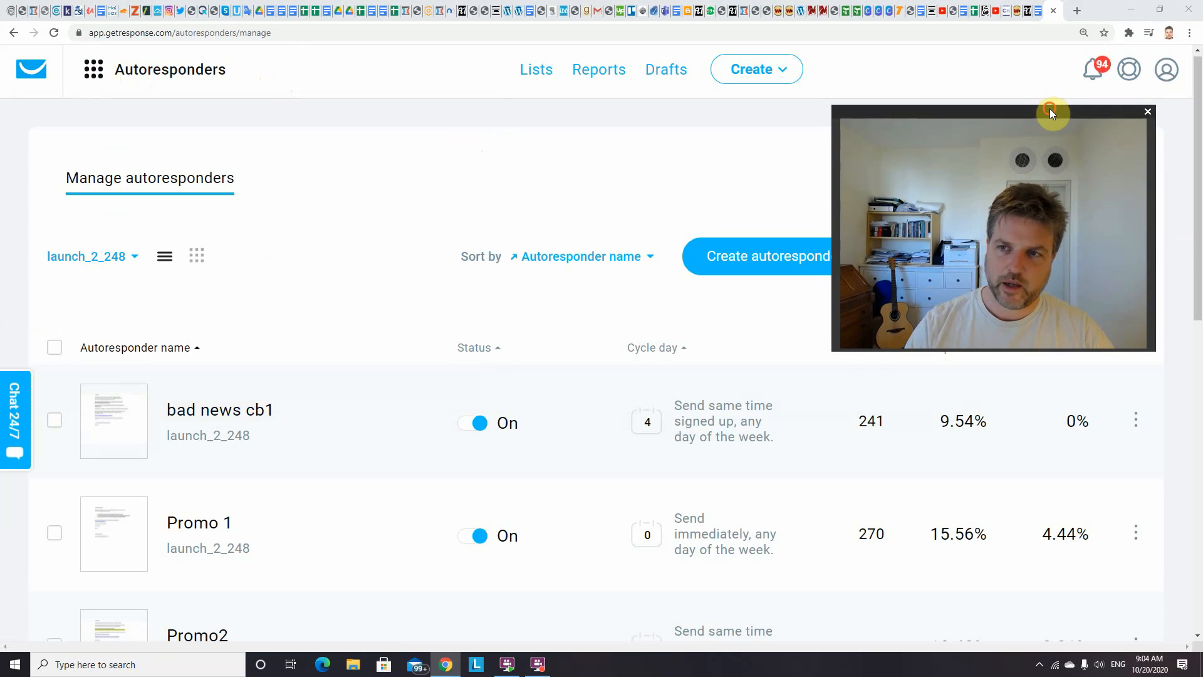
pyautogui.moveTo(1051, 107); pyautogui.dragTo(1052, 99)
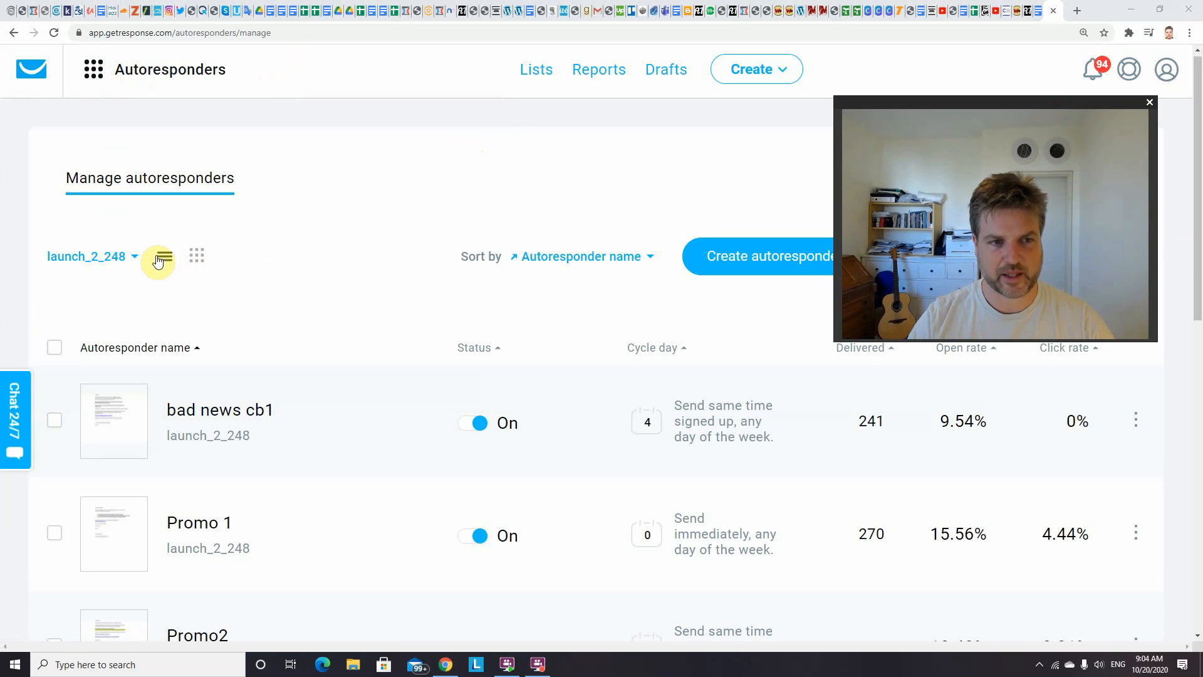
pyautogui.click(198, 258)
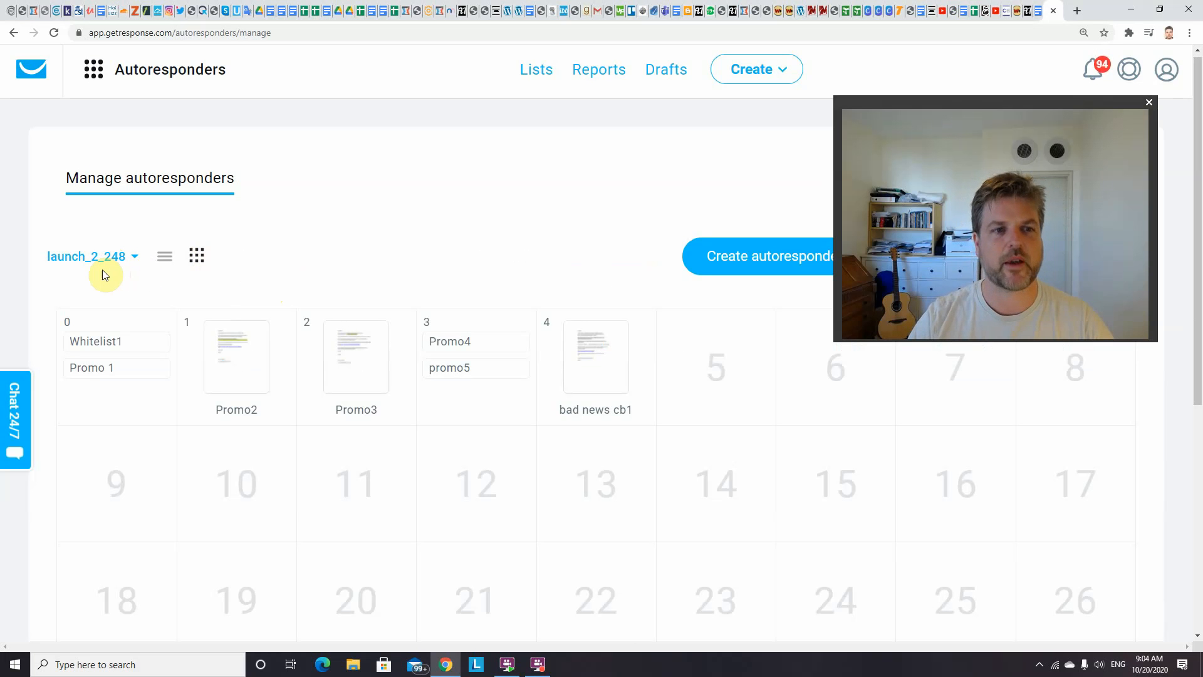
# Filter the autoresponder calendar to the affiliate_hackr list only and extend it twice with more days
pyautogui.click(136, 257)
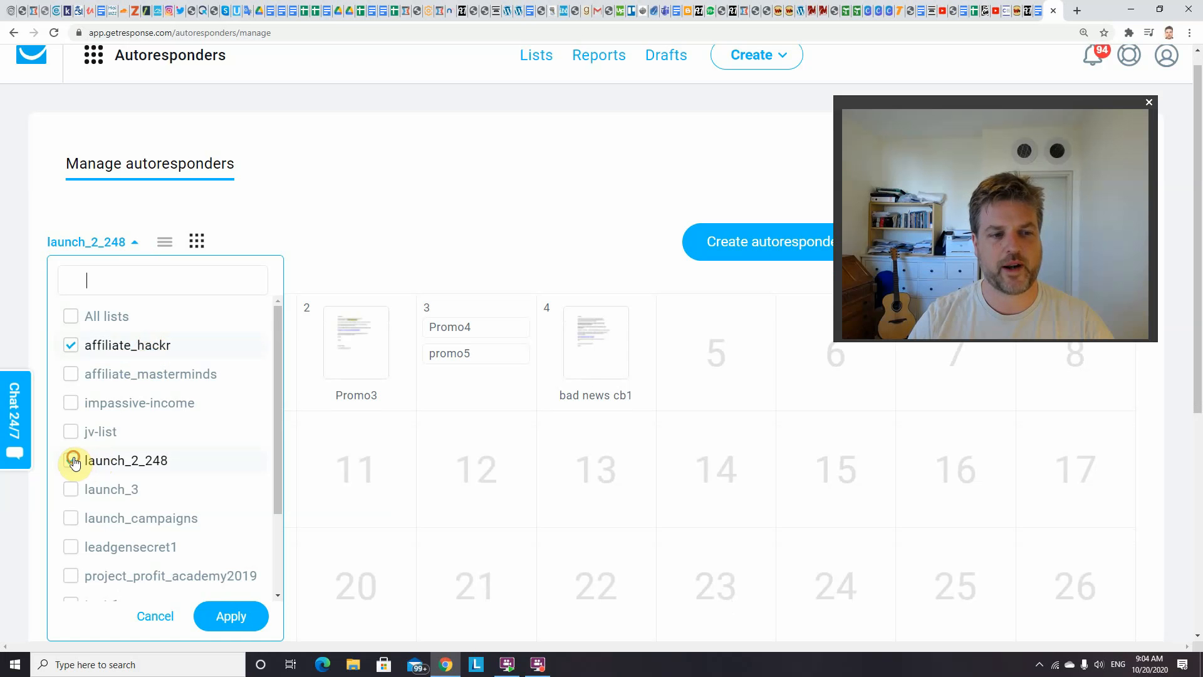
pyautogui.click(215, 617)
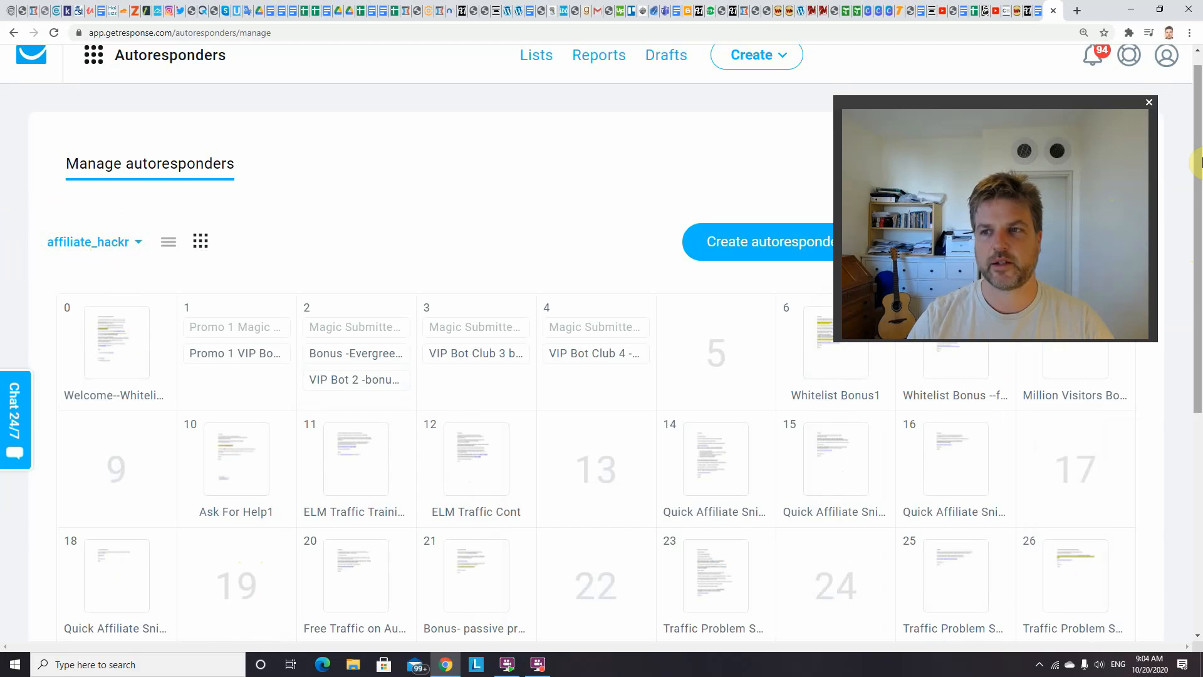
pyautogui.moveTo(1198, 165); pyautogui.dragTo(1200, 307)
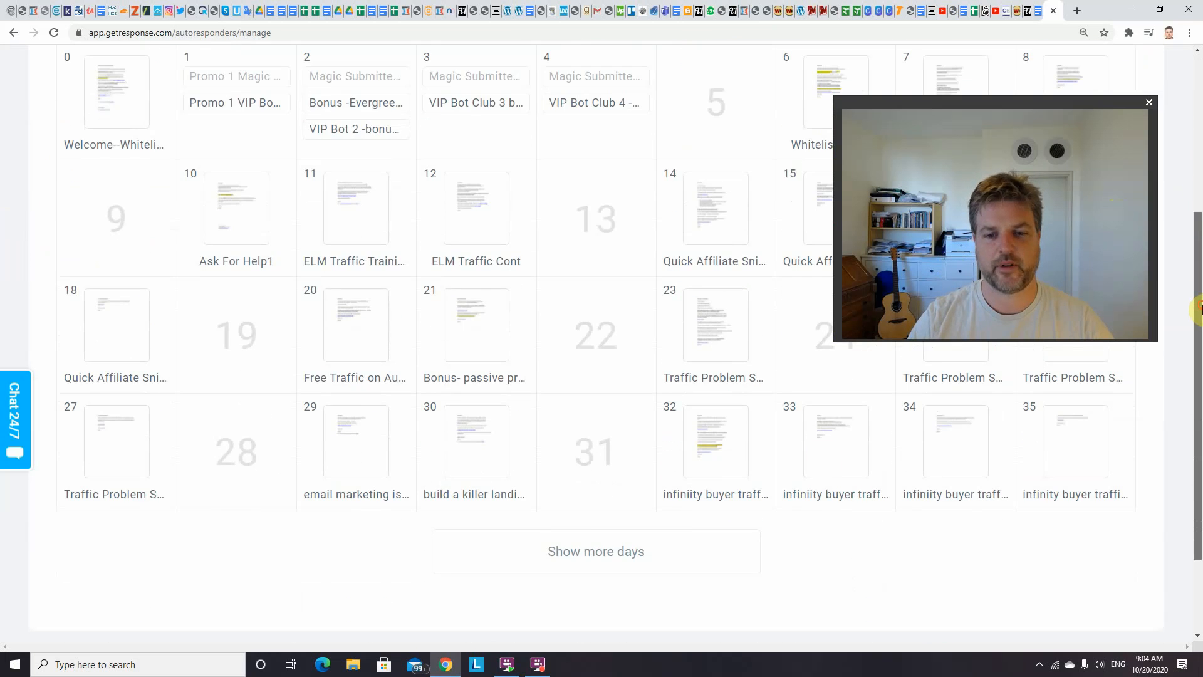
pyautogui.click(639, 549)
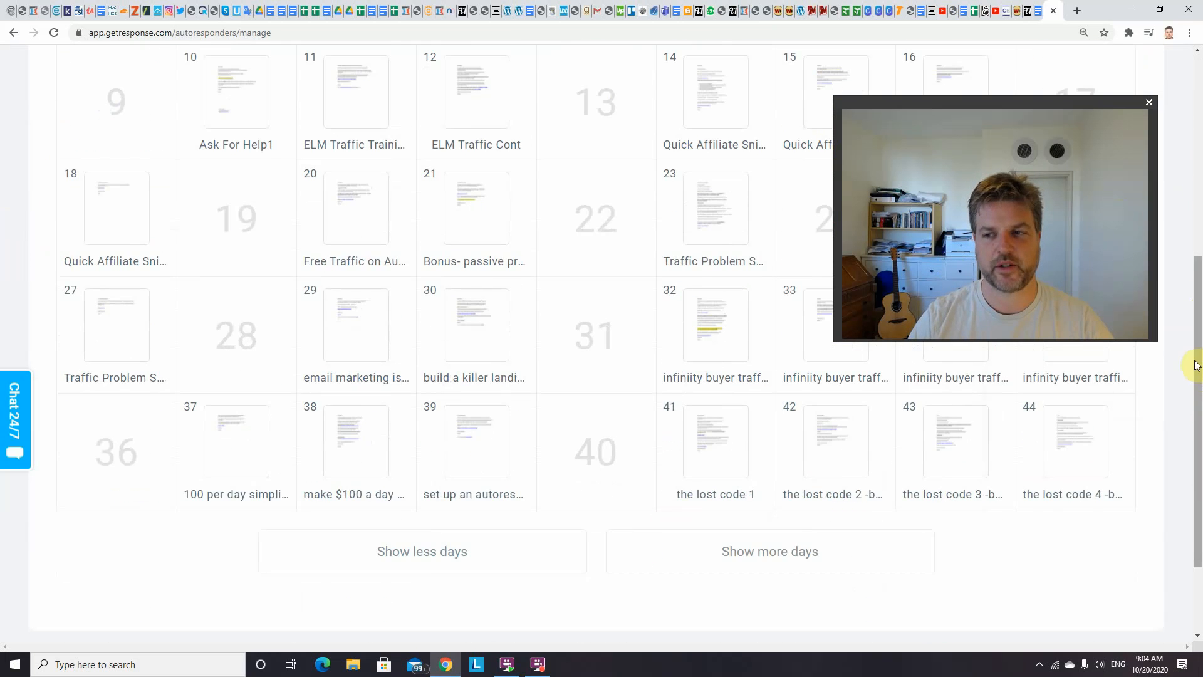
pyautogui.moveTo(1198, 344); pyautogui.dragTo(1197, 384)
pyautogui.click(715, 483)
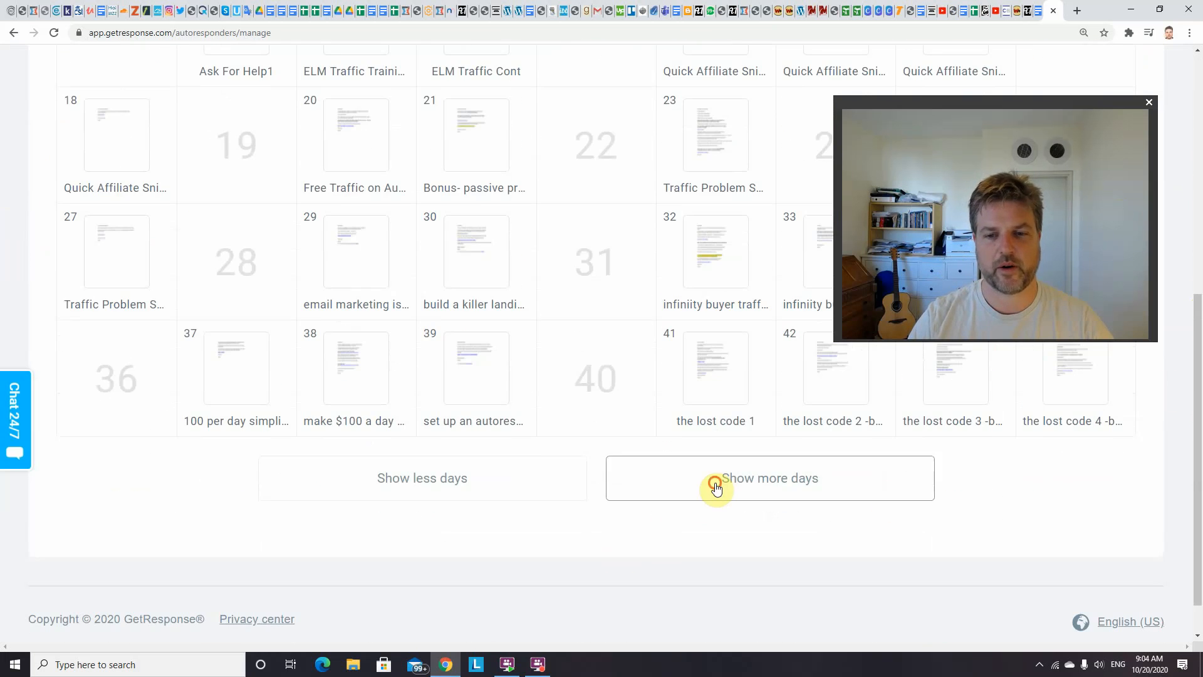
# Preview the affiliate_hackr emails scheduled on days 0, 2, 3 and 6 of the calendar
pyautogui.moveTo(1197, 465); pyautogui.dragTo(1200, 135)
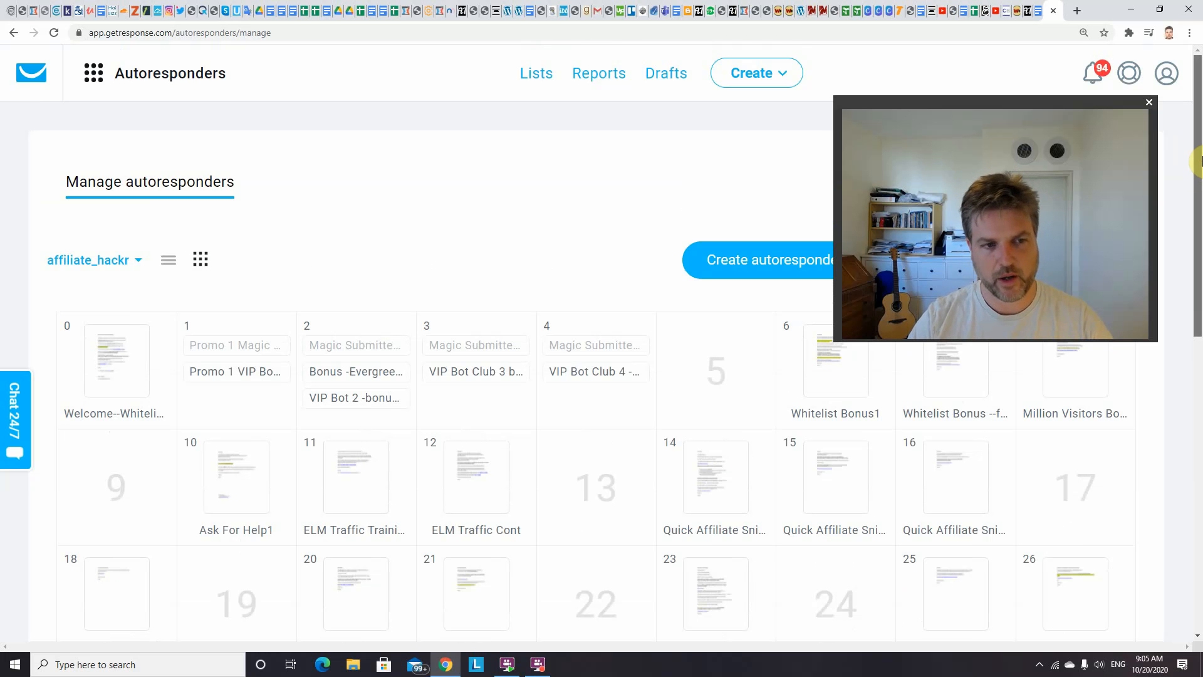
pyautogui.moveTo(1199, 158)
pyautogui.mouseDown()
pyautogui.moveTo(1200, 174)
pyautogui.moveTo(1199, 155)
pyautogui.mouseUp()
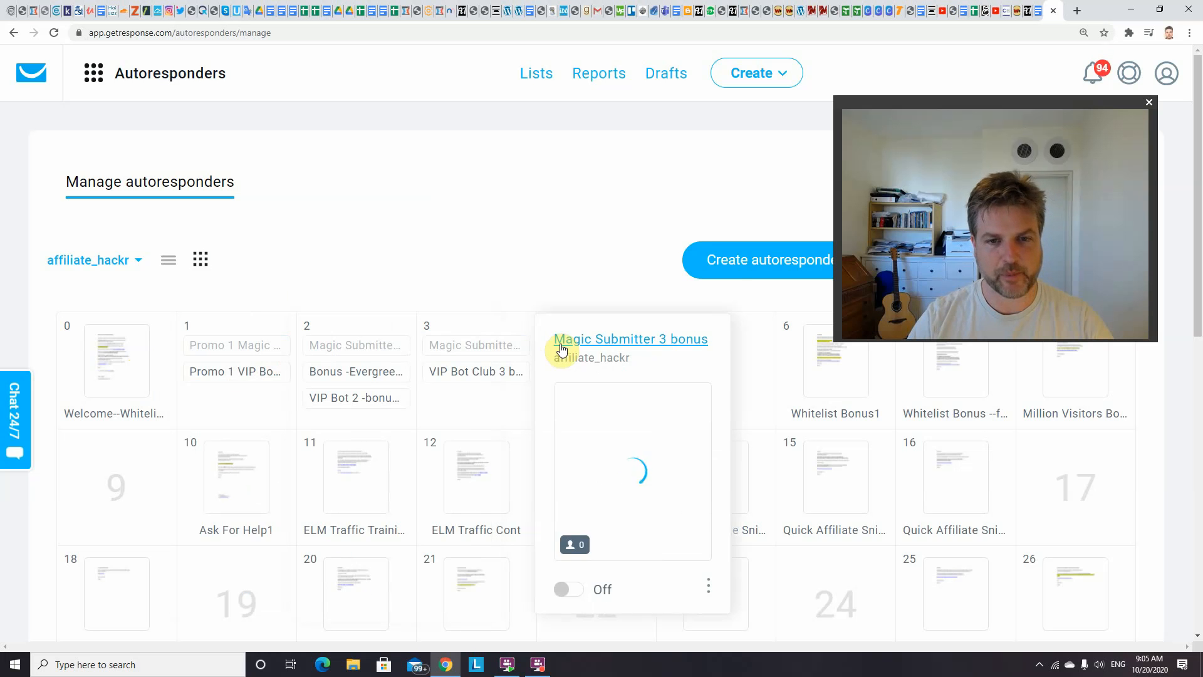
pyautogui.moveTo(384, 349)
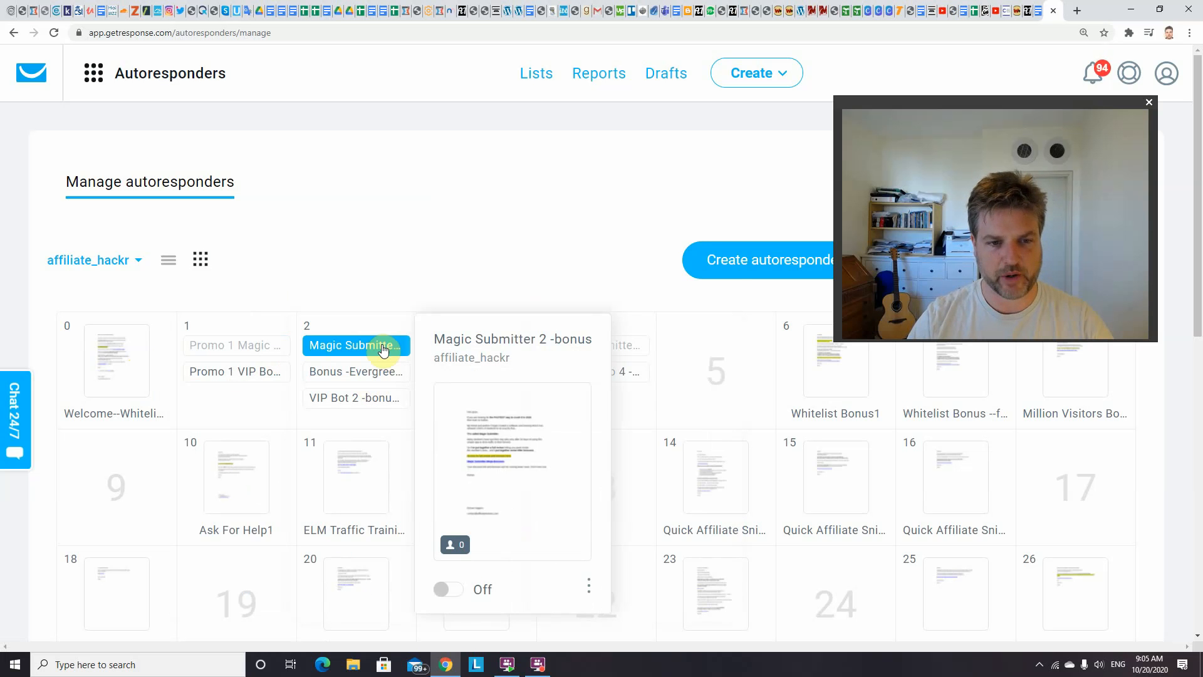
pyautogui.moveTo(362, 375)
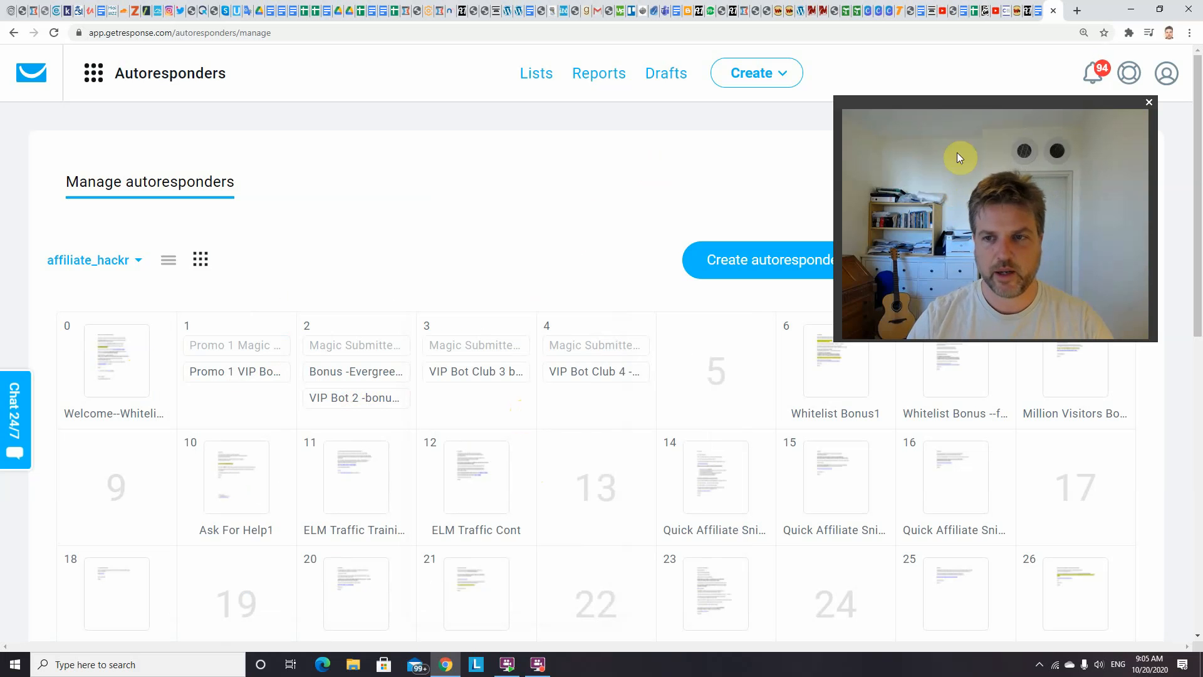
pyautogui.moveTo(968, 105); pyautogui.dragTo(846, 77)
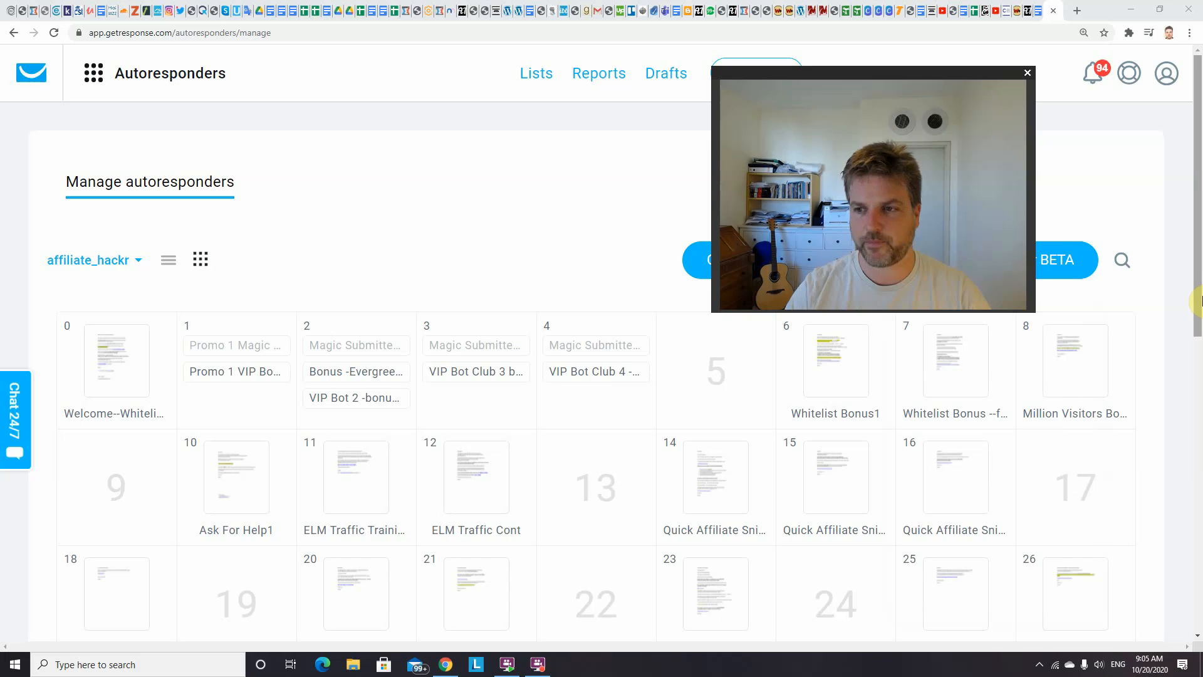
pyautogui.moveTo(822, 366)
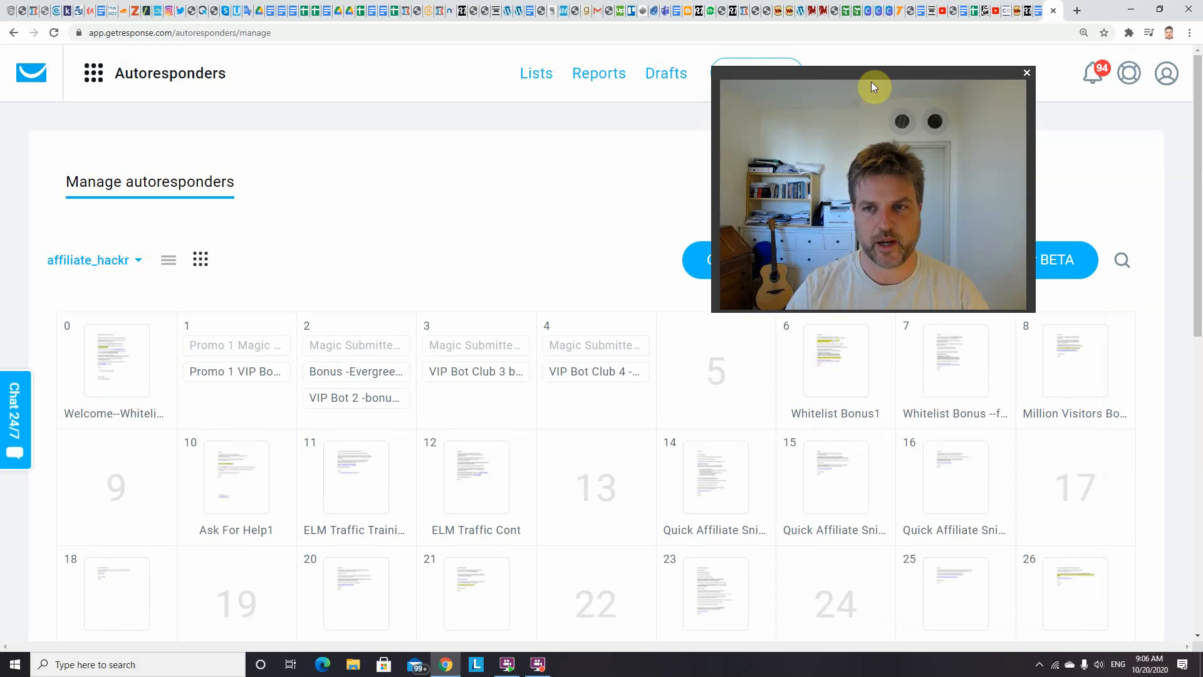
pyautogui.moveTo(876, 70); pyautogui.dragTo(895, 37)
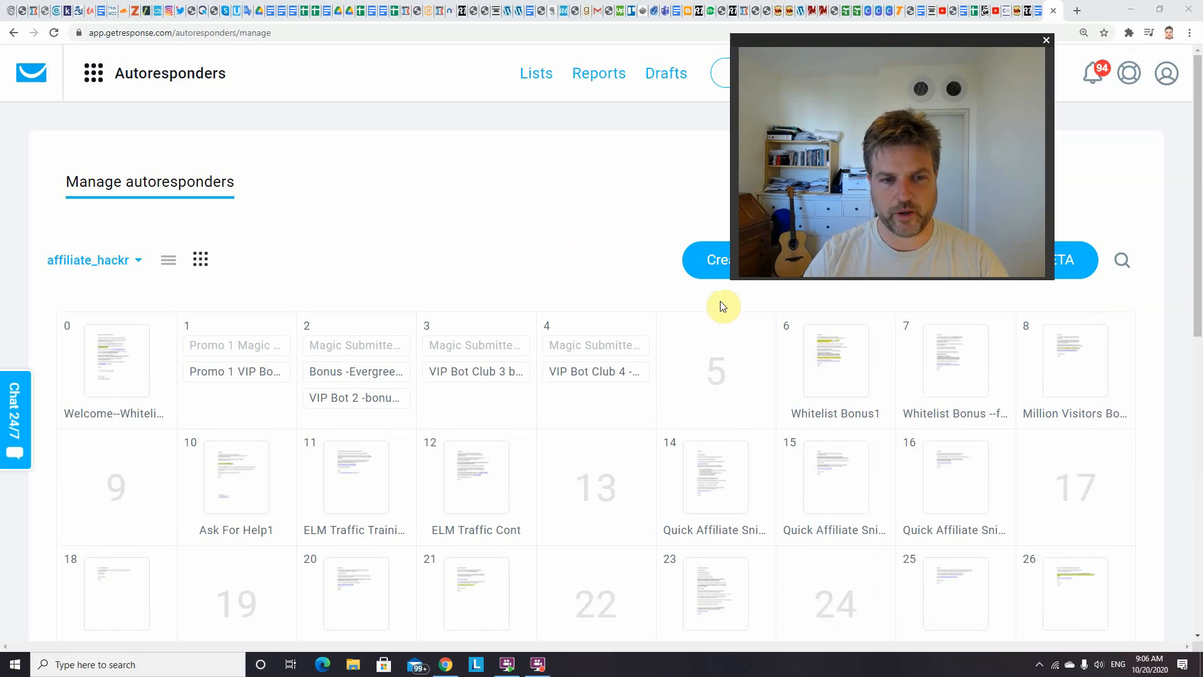
pyautogui.moveTo(97, 370)
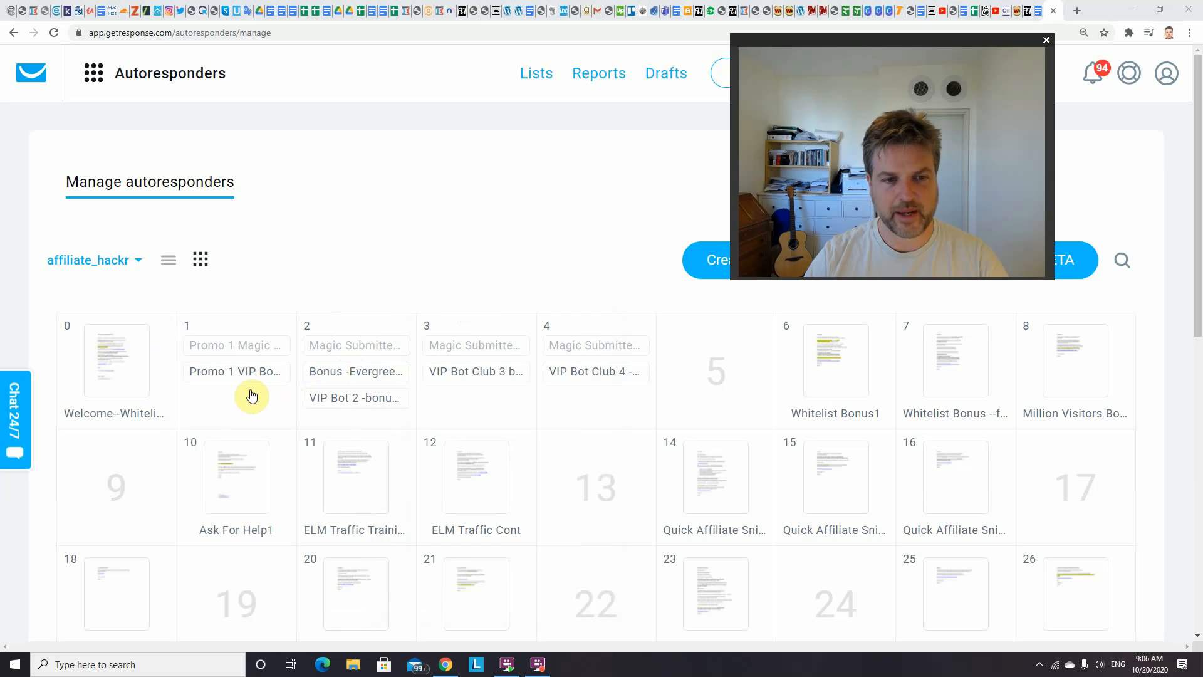
# Preview the VIP Bot 2 and Bonus -Evergreen emails scheduled on day 2 of the affiliate_hackr calendar
pyautogui.moveTo(248, 383)
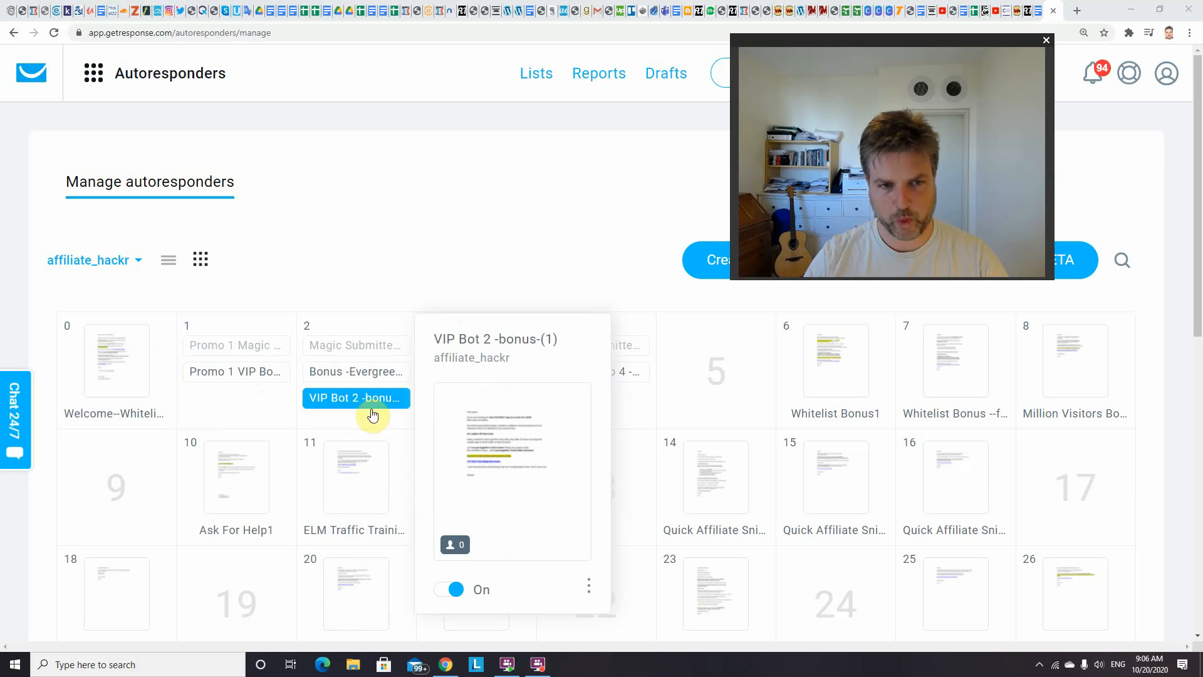
pyautogui.moveTo(53, 352)
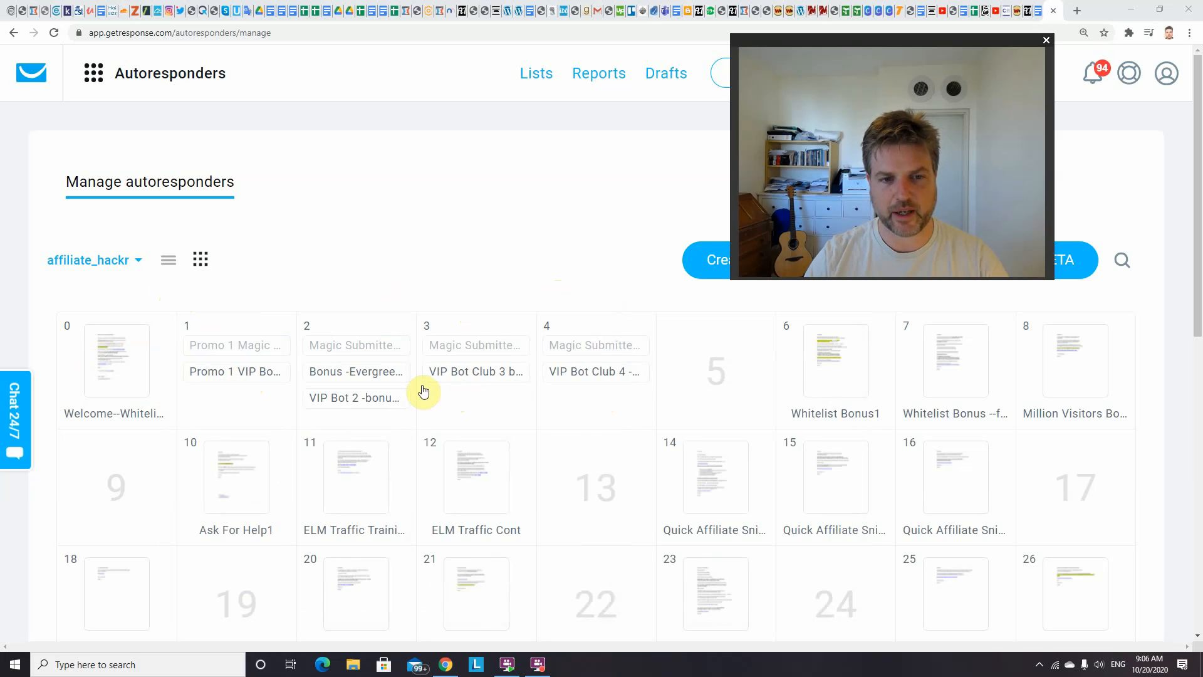
pyautogui.moveTo(396, 397)
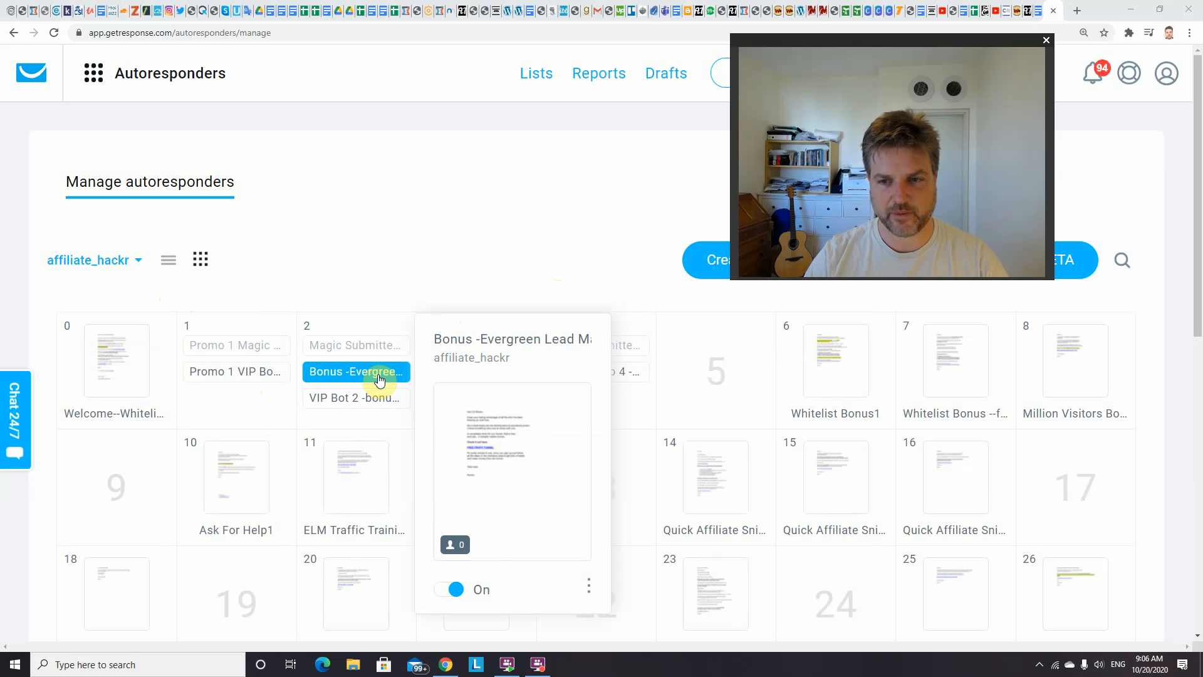
pyautogui.moveTo(703, 375)
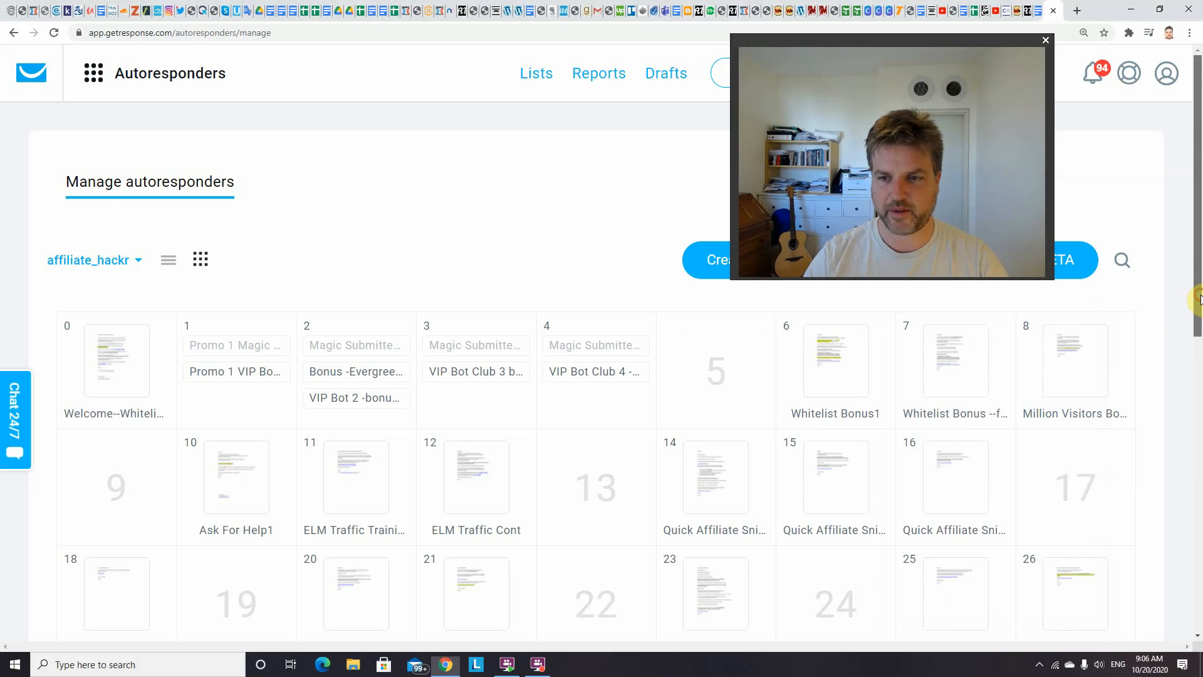
pyautogui.scroll(-1, 1097, 355)
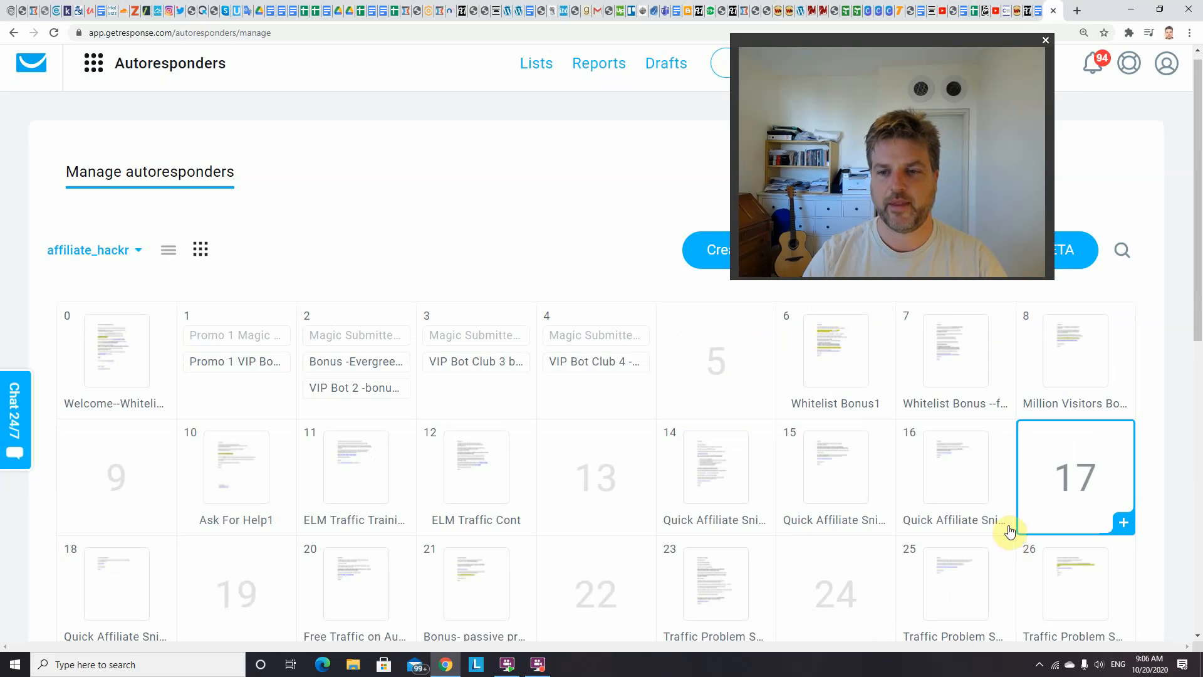
pyautogui.moveTo(888, 416)
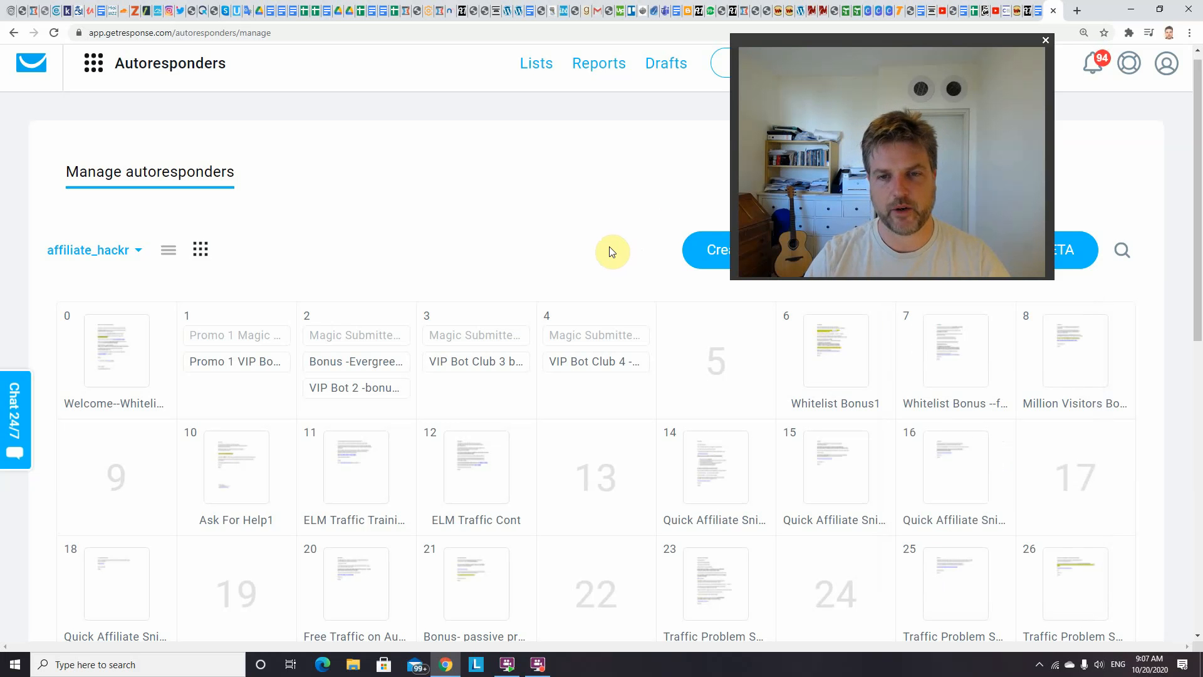
pyautogui.moveTo(829, 38); pyautogui.dragTo(857, 34)
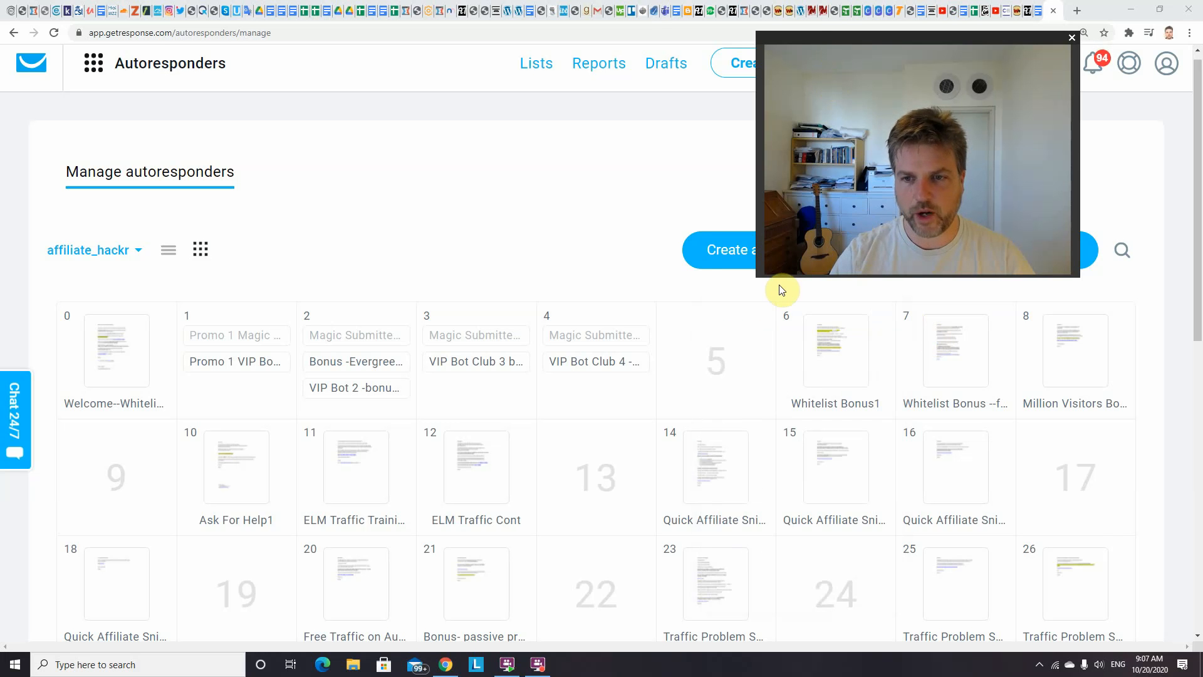
pyautogui.moveTo(826, 354)
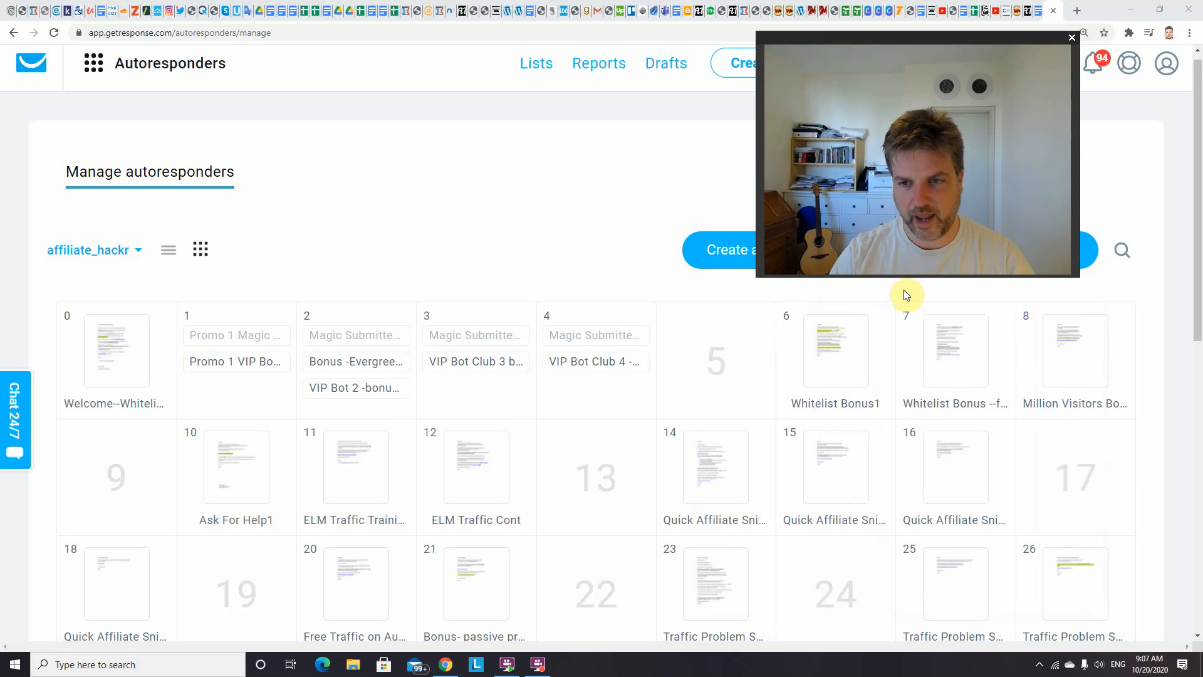
pyautogui.moveTo(970, 317)
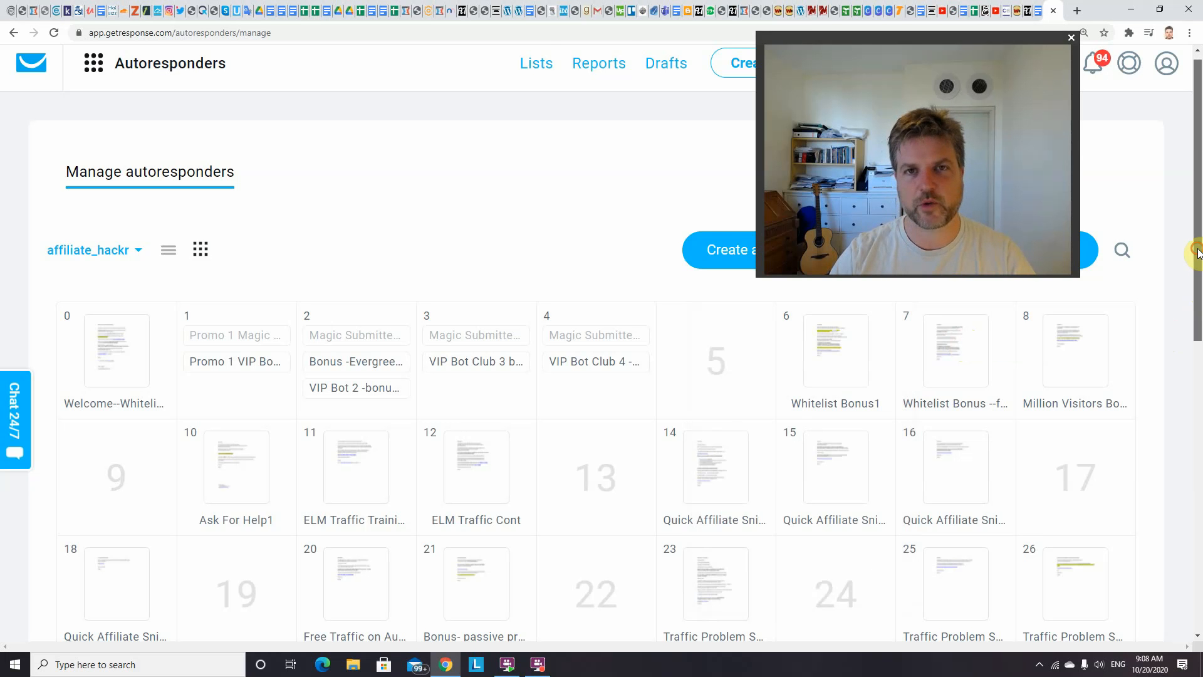
# Examine the affiliate_hackr email sequence, previewing the Traffic Problem Solved, Bonus -Evergreen and ELM Traffic Cont emails on days 23, 2 and 12
pyautogui.moveTo(1198, 254); pyautogui.dragTo(1200, 264)
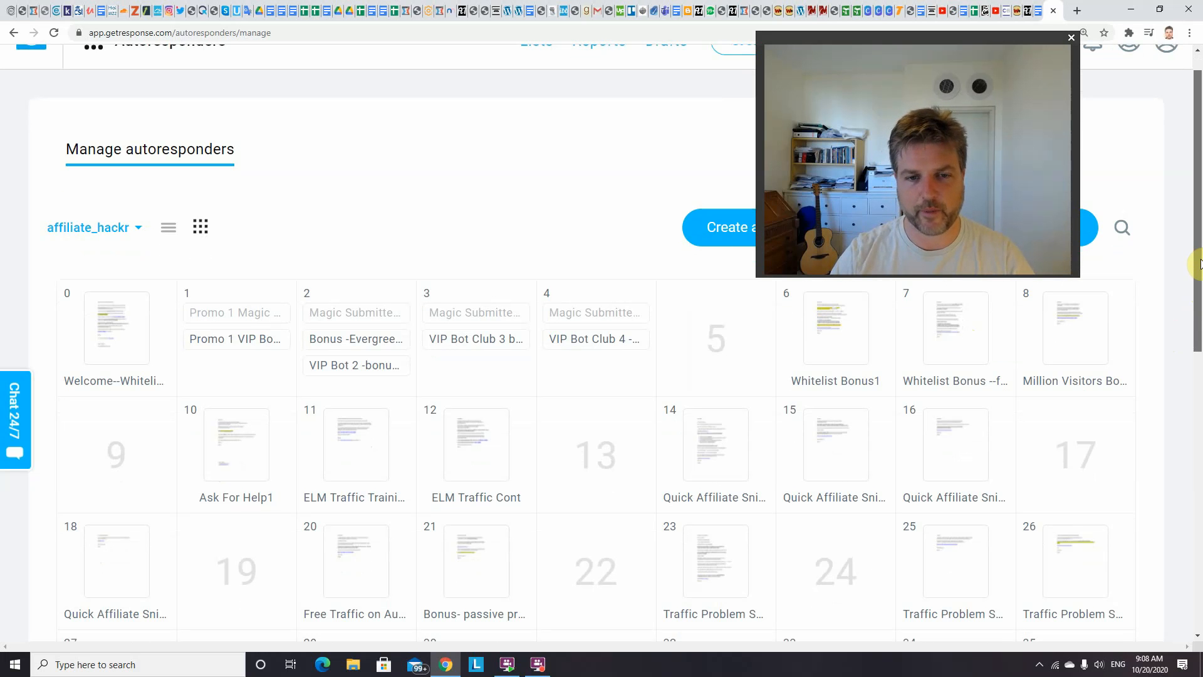
pyautogui.moveTo(1200, 263); pyautogui.dragTo(1200, 268)
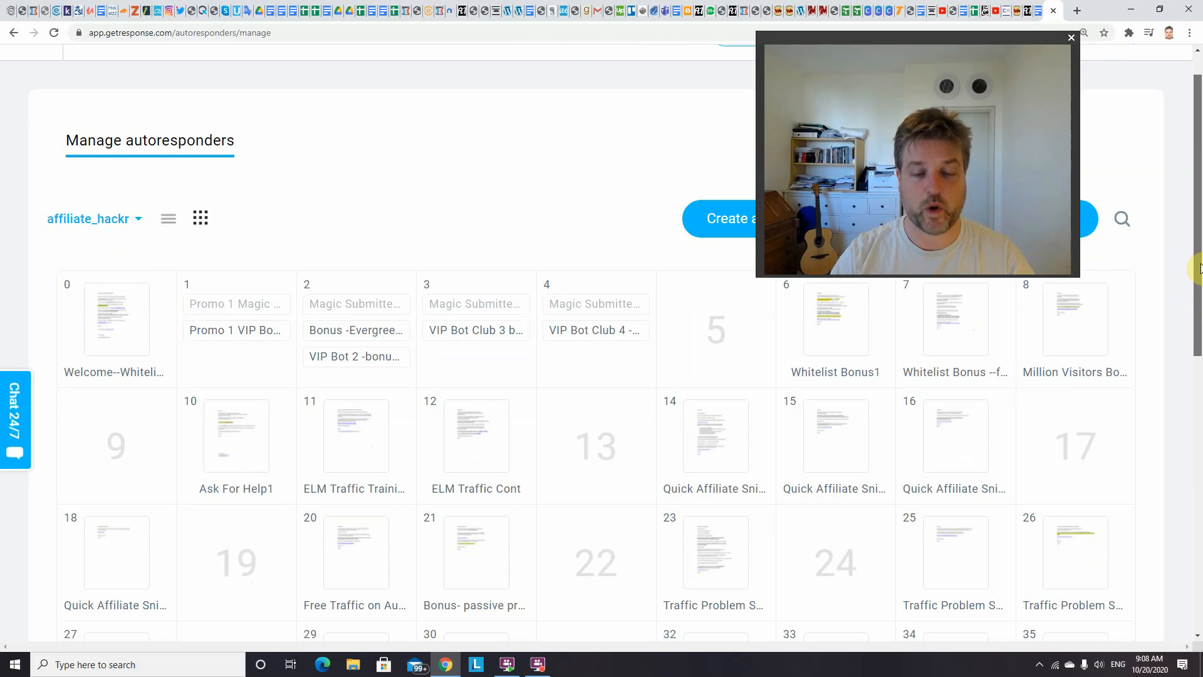
pyautogui.moveTo(1199, 268); pyautogui.dragTo(1200, 303)
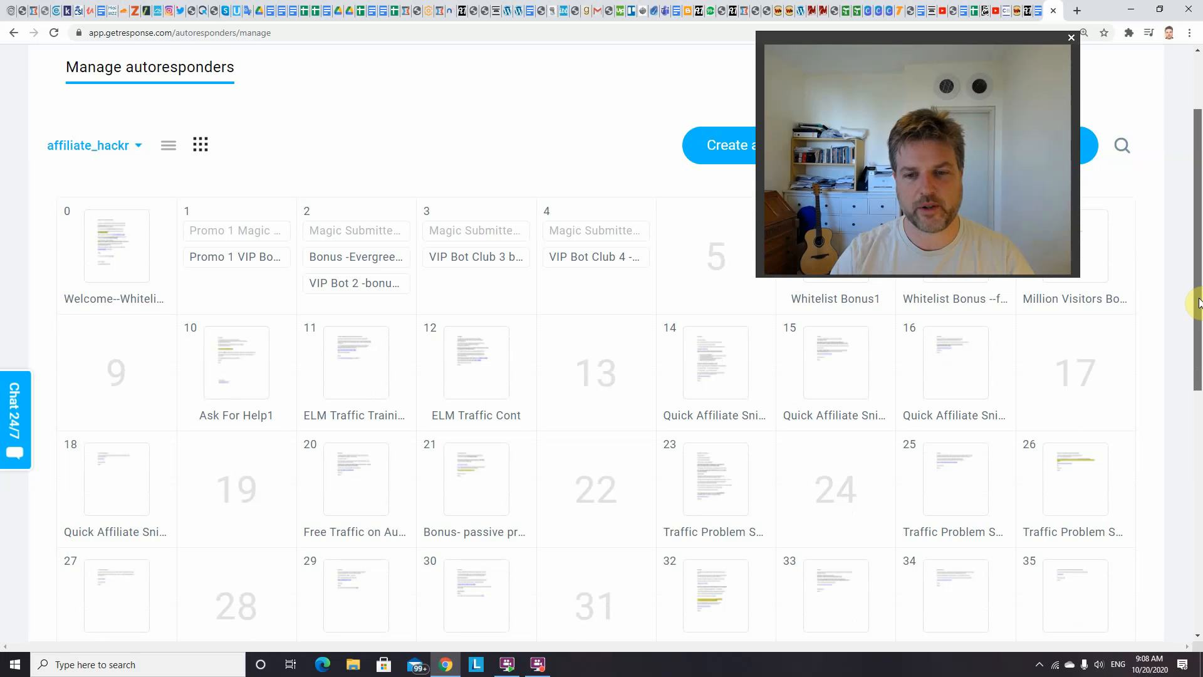
pyautogui.moveTo(1199, 303); pyautogui.dragTo(1200, 289)
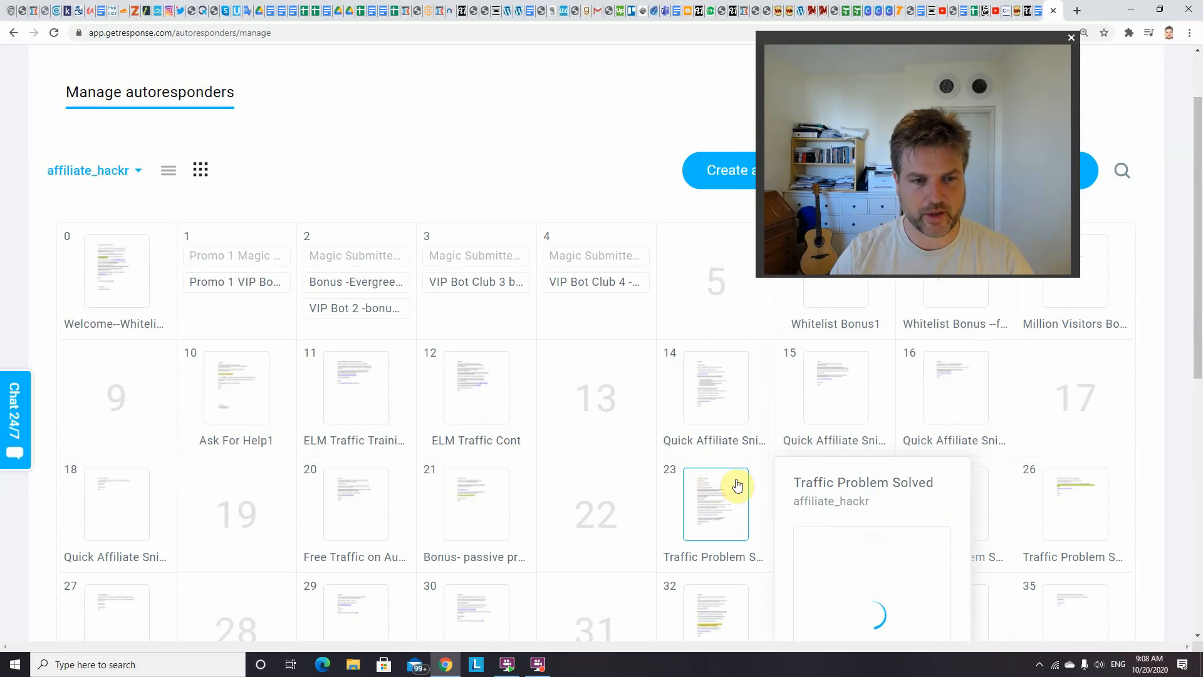
pyautogui.moveTo(237, 417)
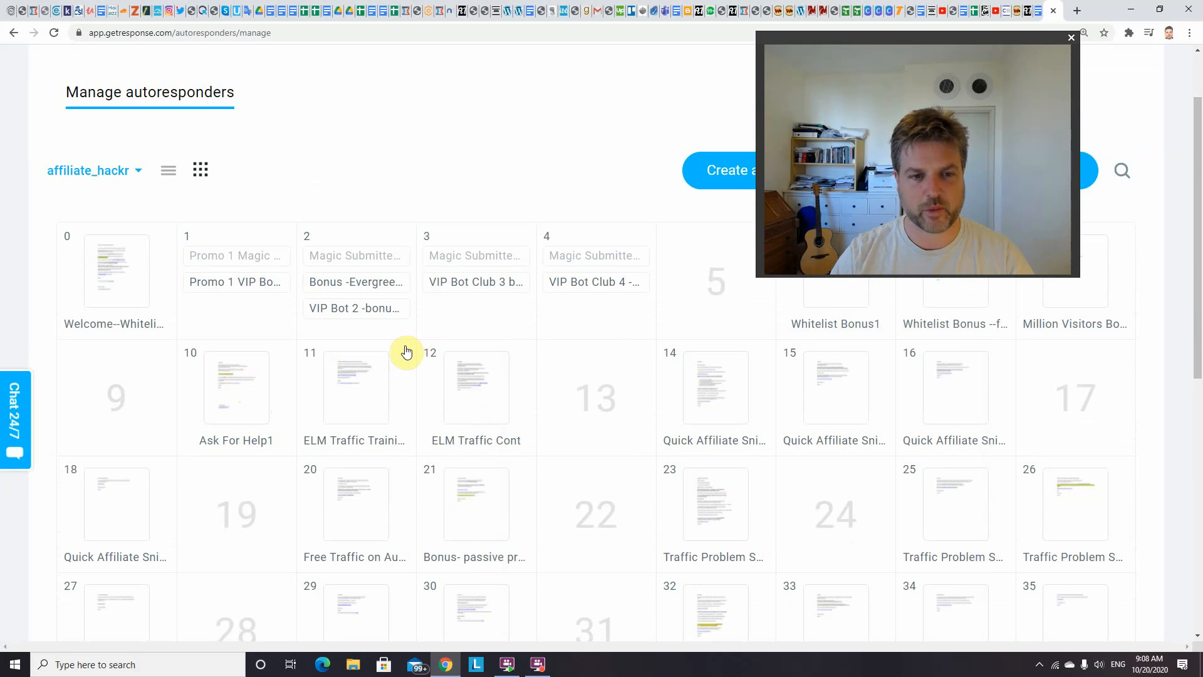
pyautogui.moveTo(404, 349)
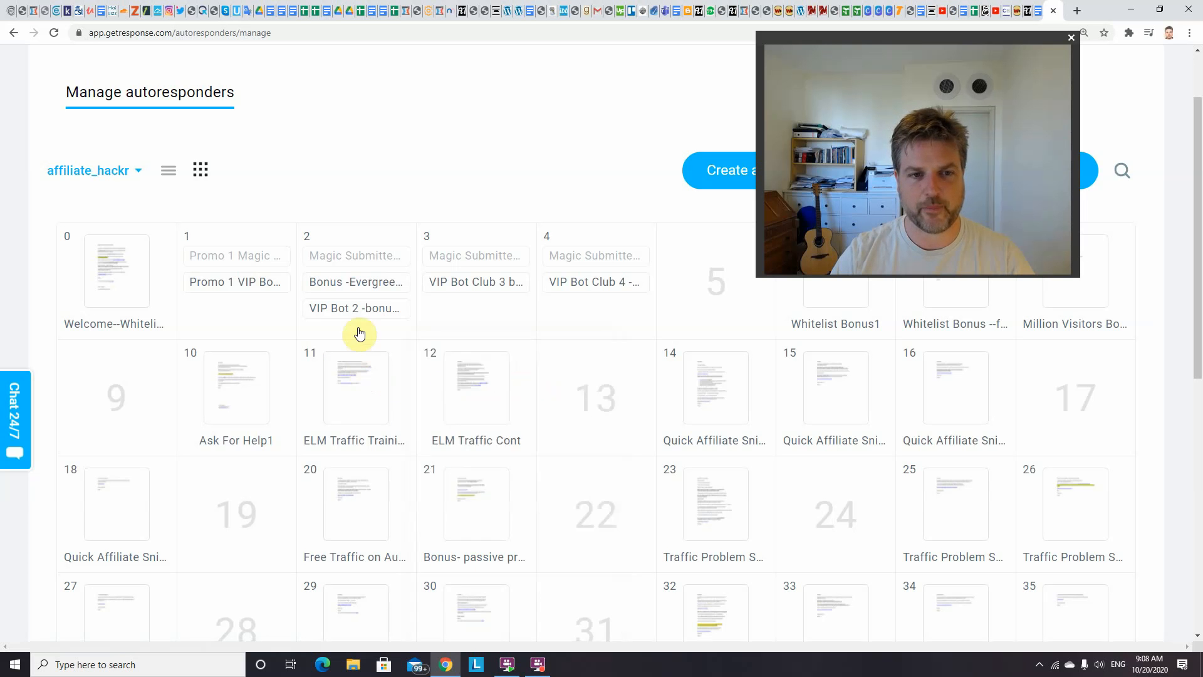
pyautogui.moveTo(349, 287)
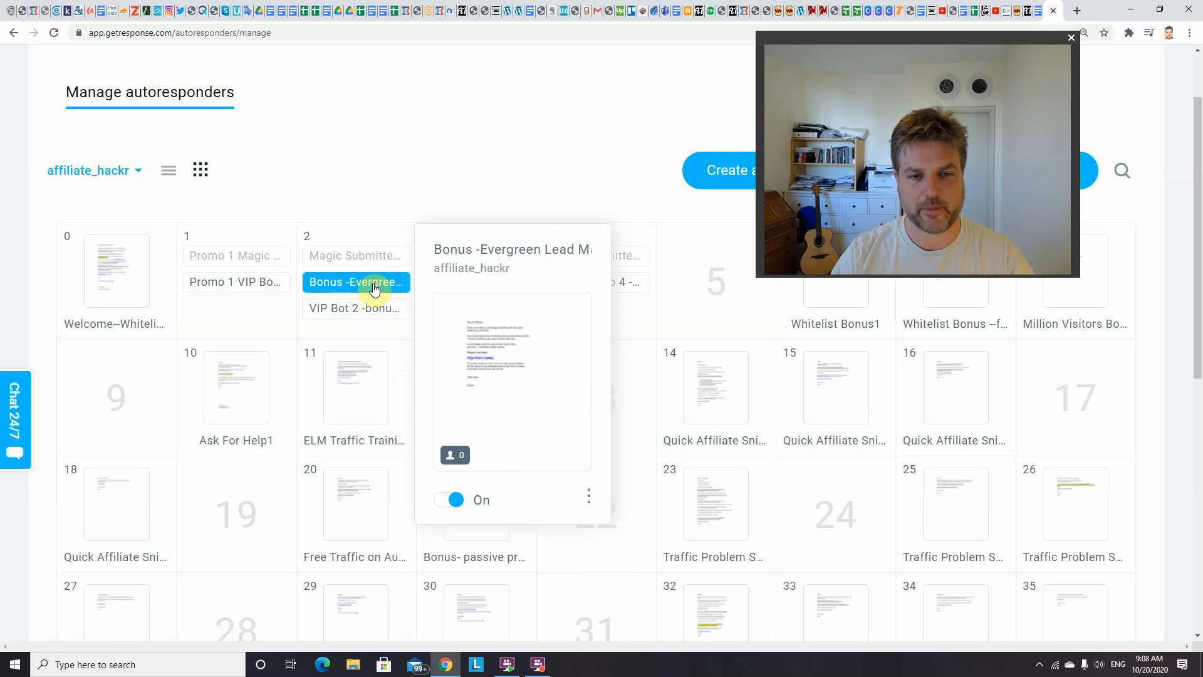
pyautogui.moveTo(372, 371)
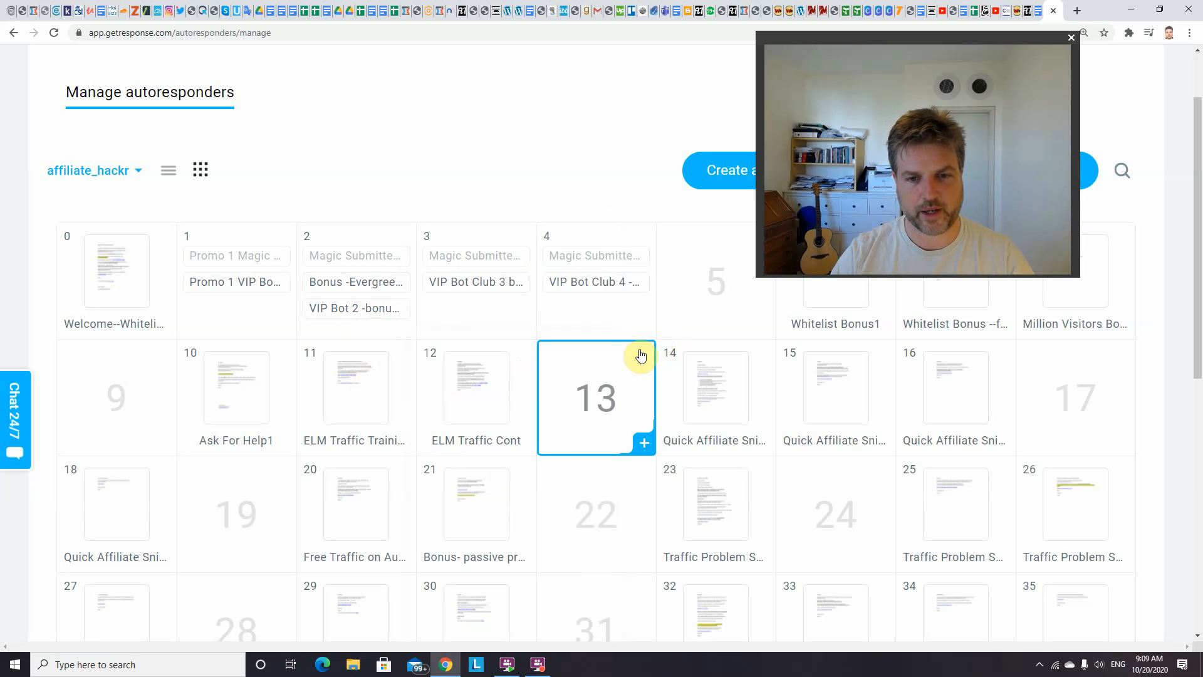
pyautogui.moveTo(502, 401)
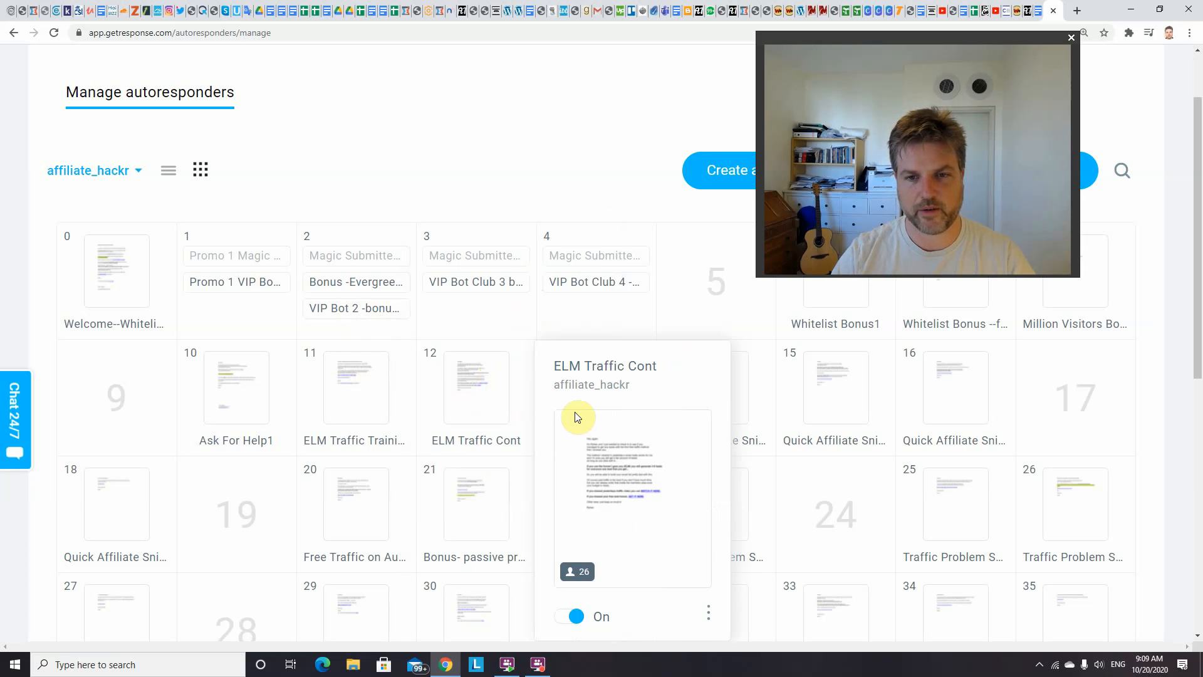
# Extend the affiliate_hackr calendar with more days and look over the emails scheduled up to day 62
pyautogui.scroll(-2, 527, 383)
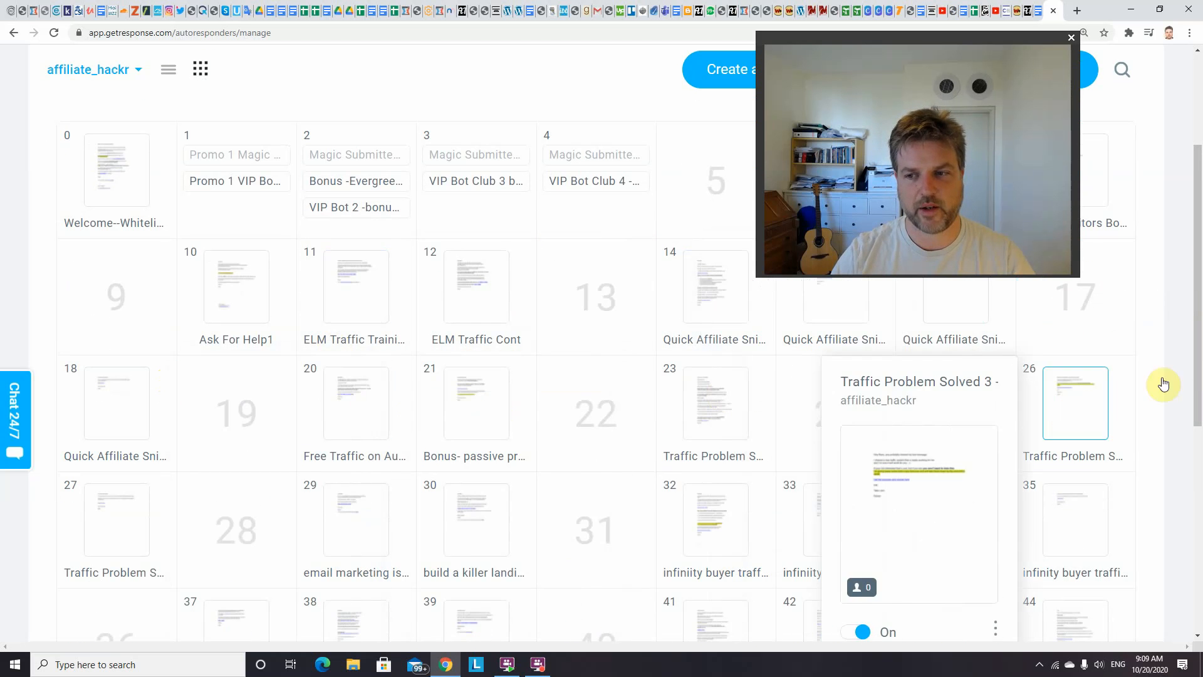
pyautogui.scroll(-5, 1003, 439)
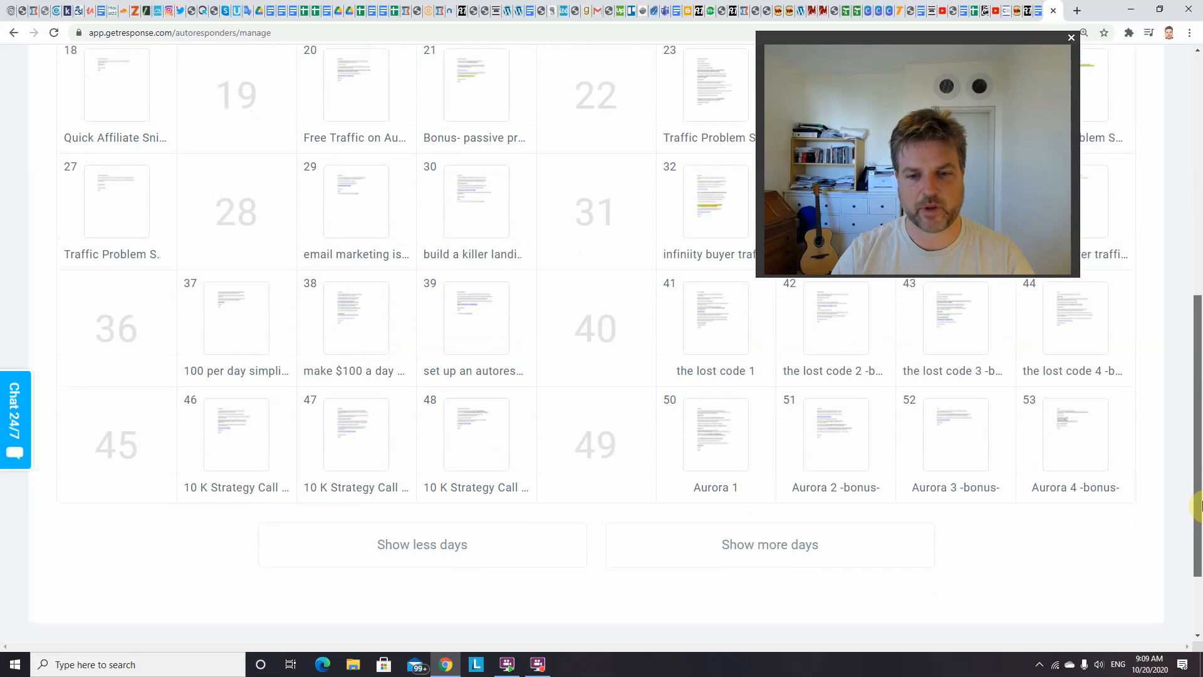
pyautogui.click(747, 546)
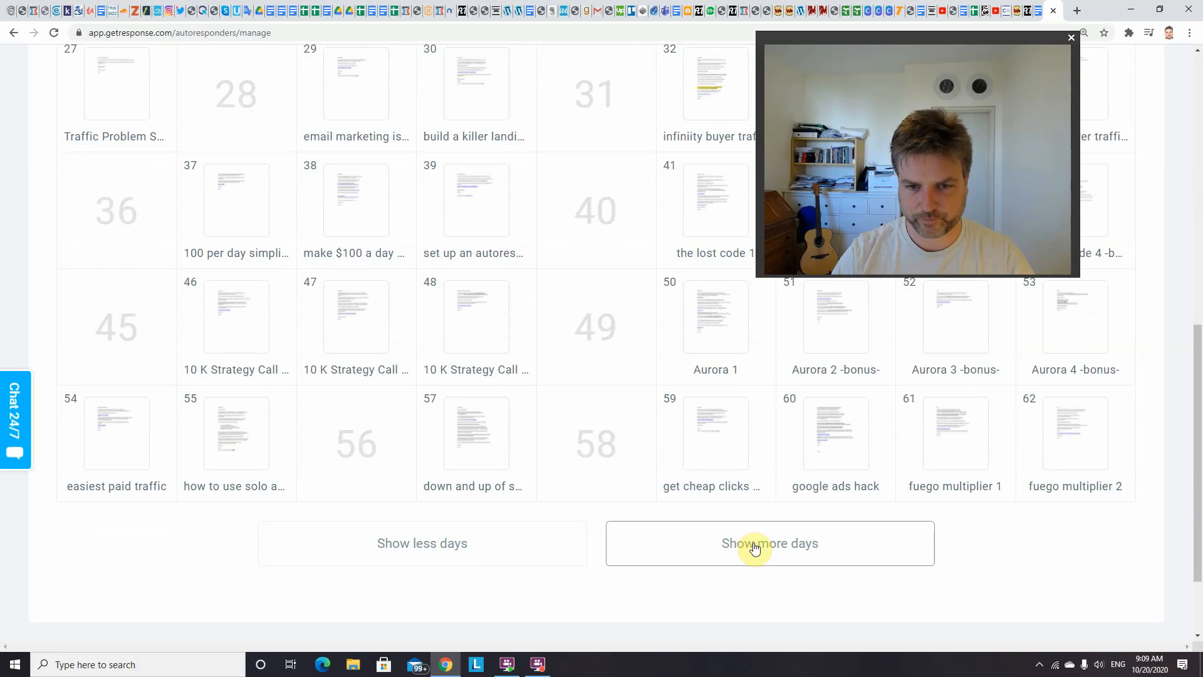
pyautogui.moveTo(1200, 342); pyautogui.dragTo(1200, 376)
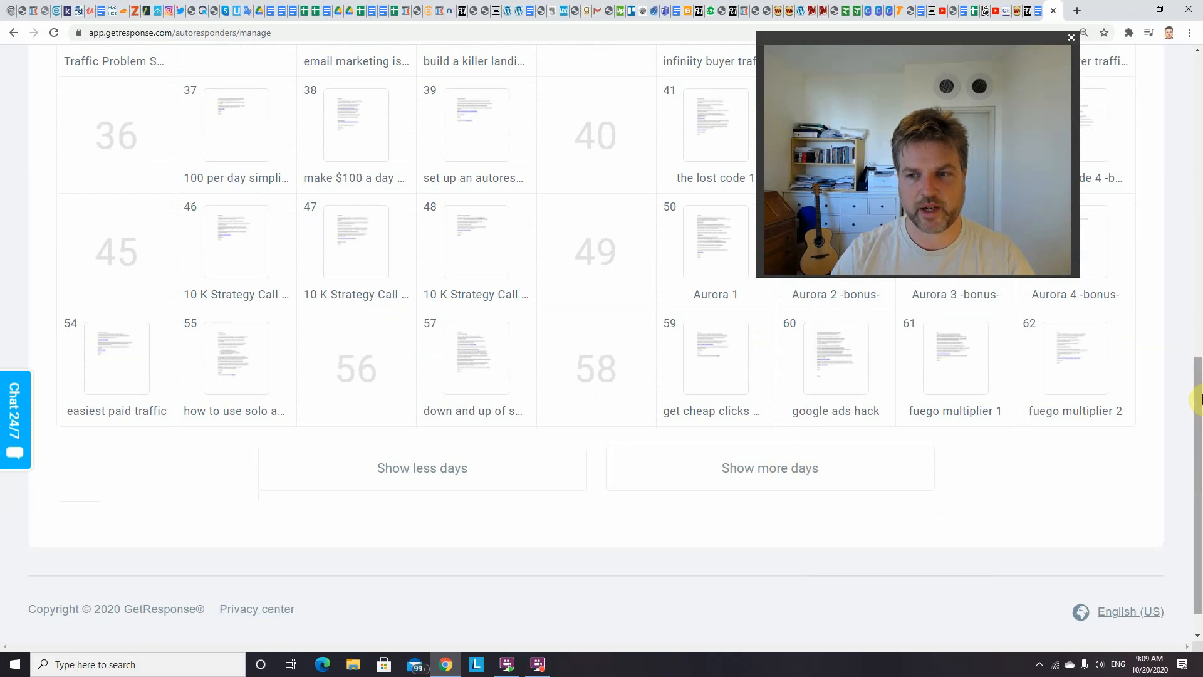
pyautogui.moveTo(1199, 390); pyautogui.dragTo(1198, 79)
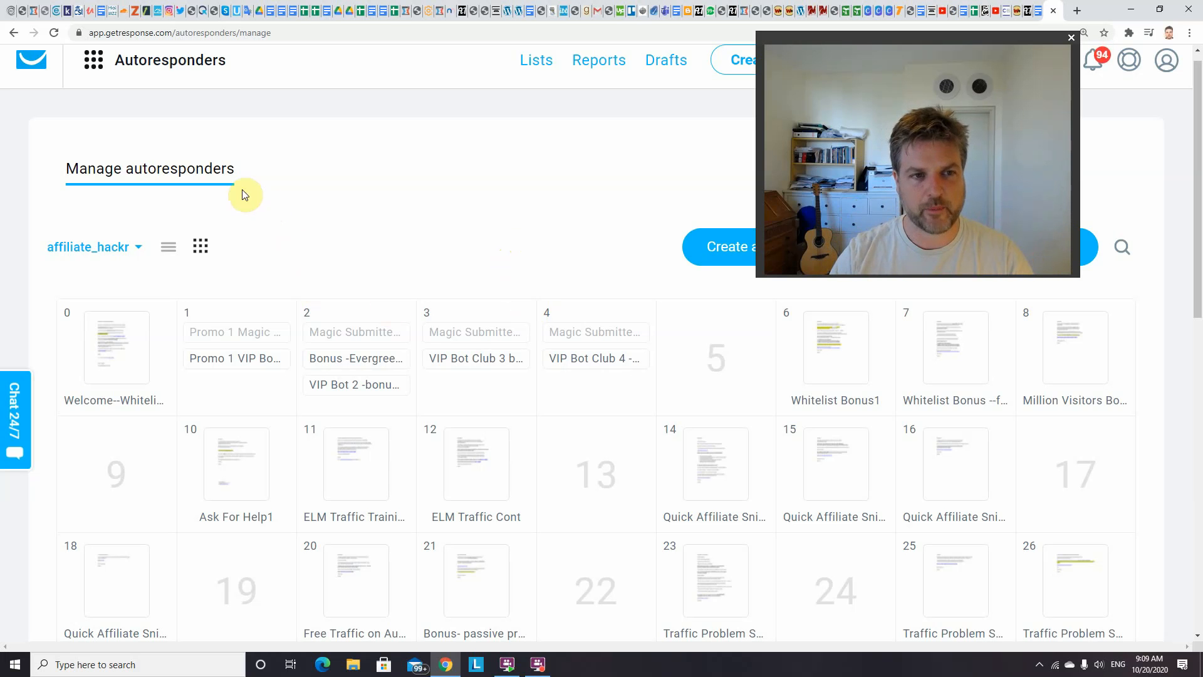
# Preview the Welcome--Whitelist email scheduled on day 0 of the affiliate_hackr calendar
pyautogui.click(373, 359)
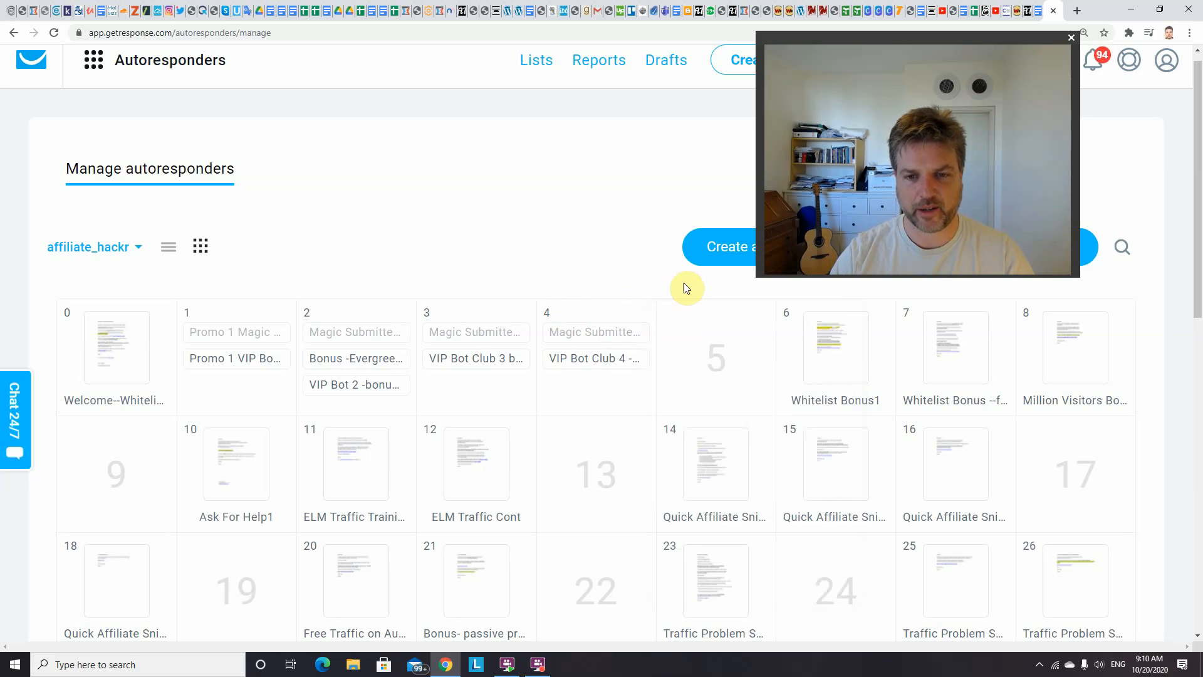
pyautogui.moveTo(1055, 366)
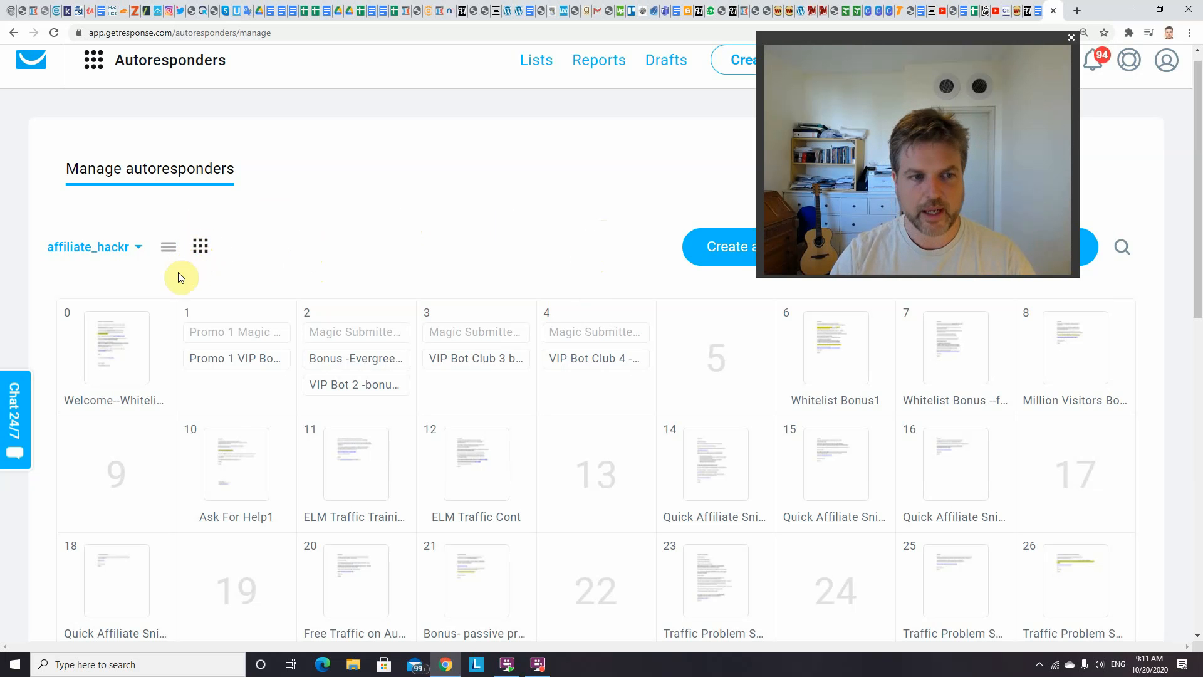
pyautogui.moveTo(141, 345)
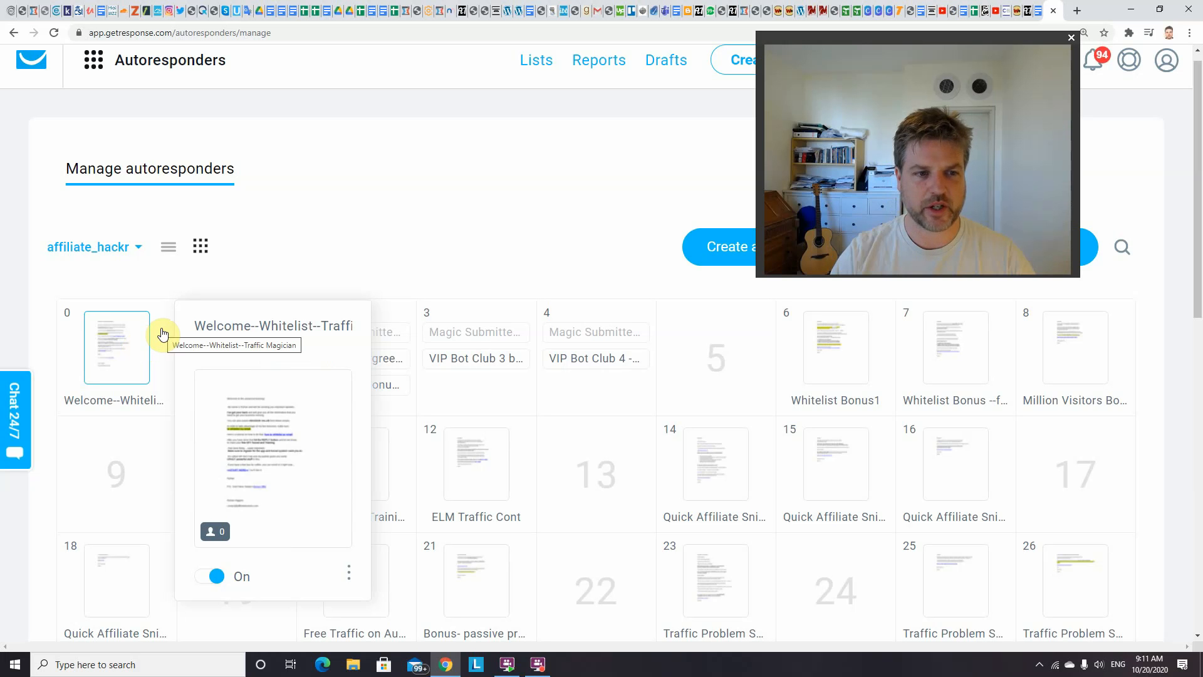
pyautogui.moveTo(744, 334)
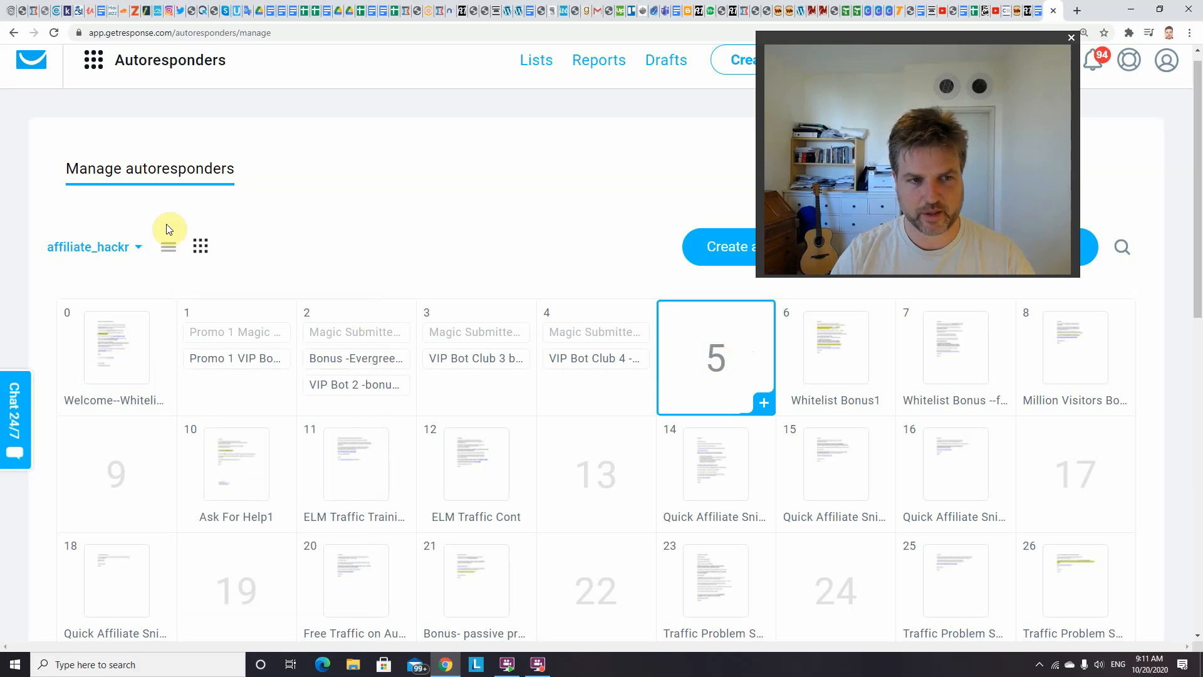
# Filter the autoresponder calendar to the test-1 list only, removing affiliate_hackr from the selection
pyautogui.click(139, 251)
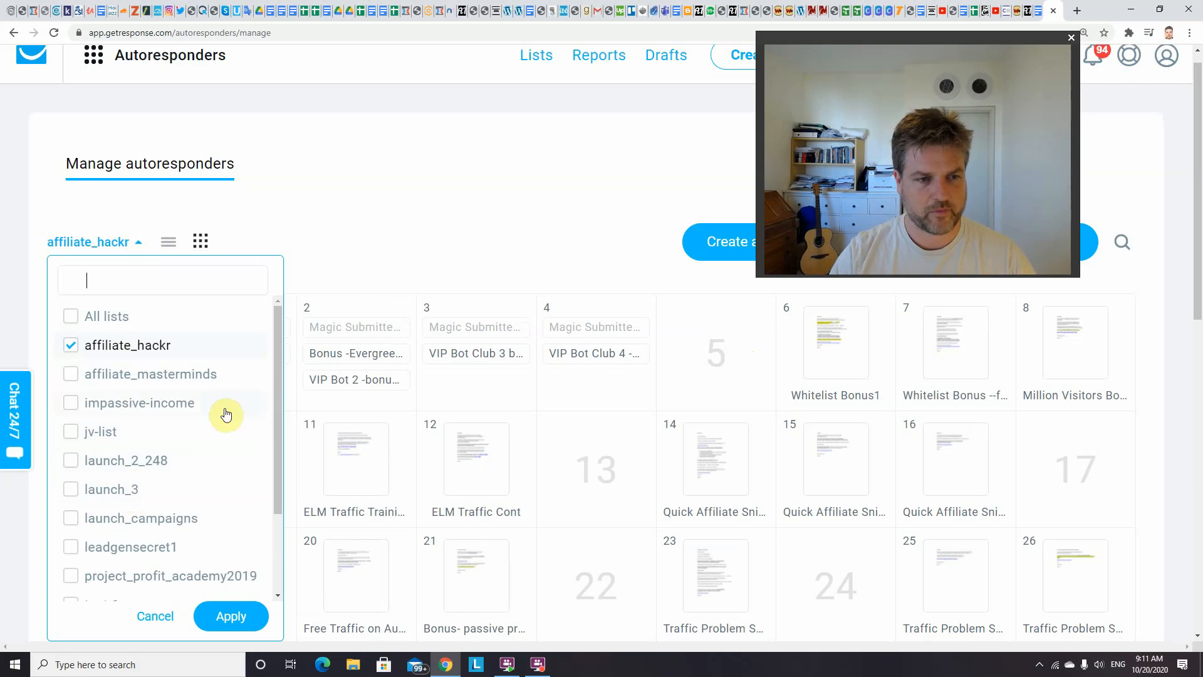
pyautogui.moveTo(276, 368); pyautogui.dragTo(269, 439)
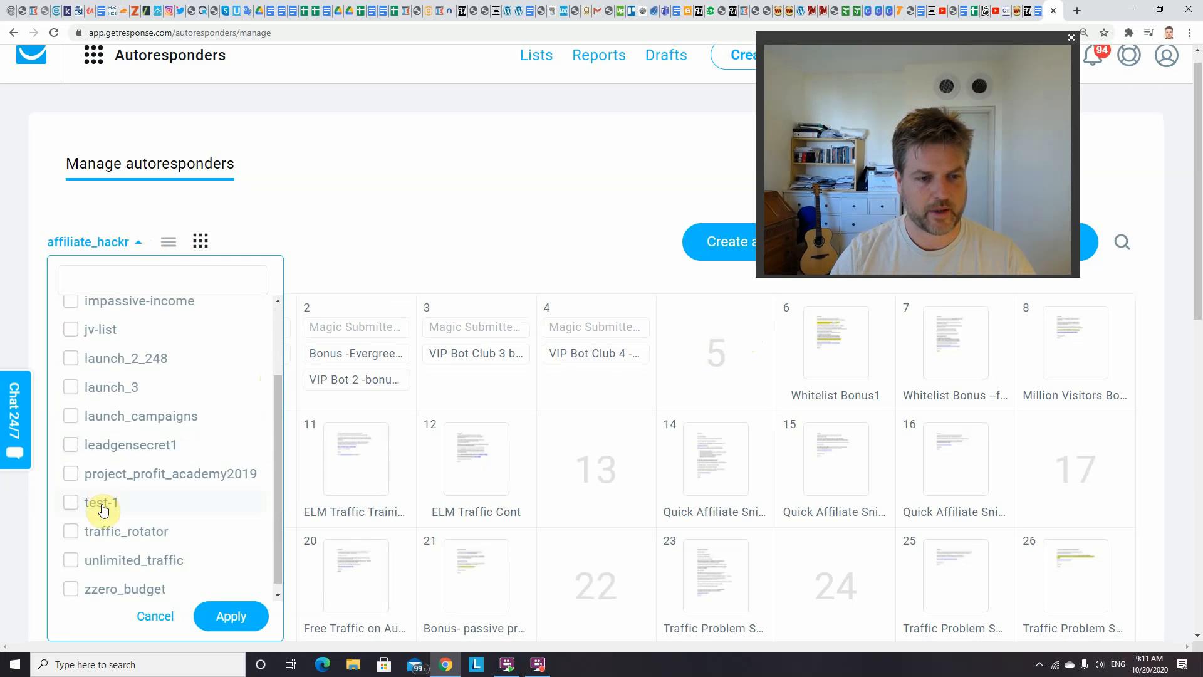
pyautogui.click(237, 611)
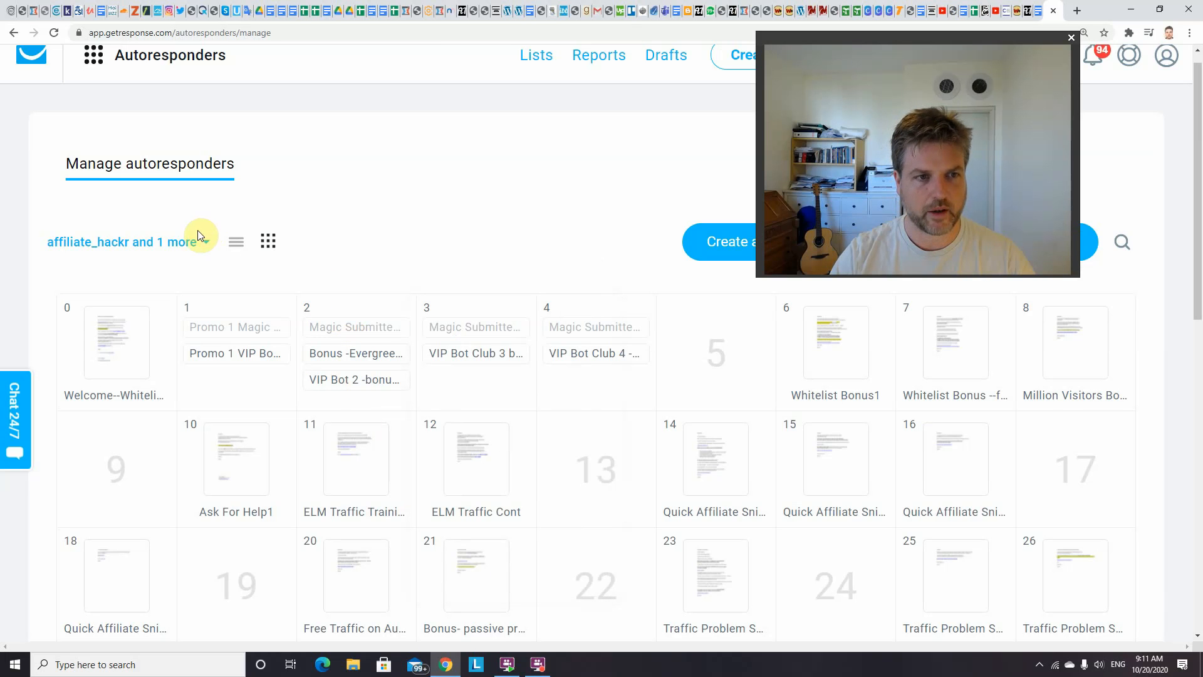
pyautogui.click(206, 244)
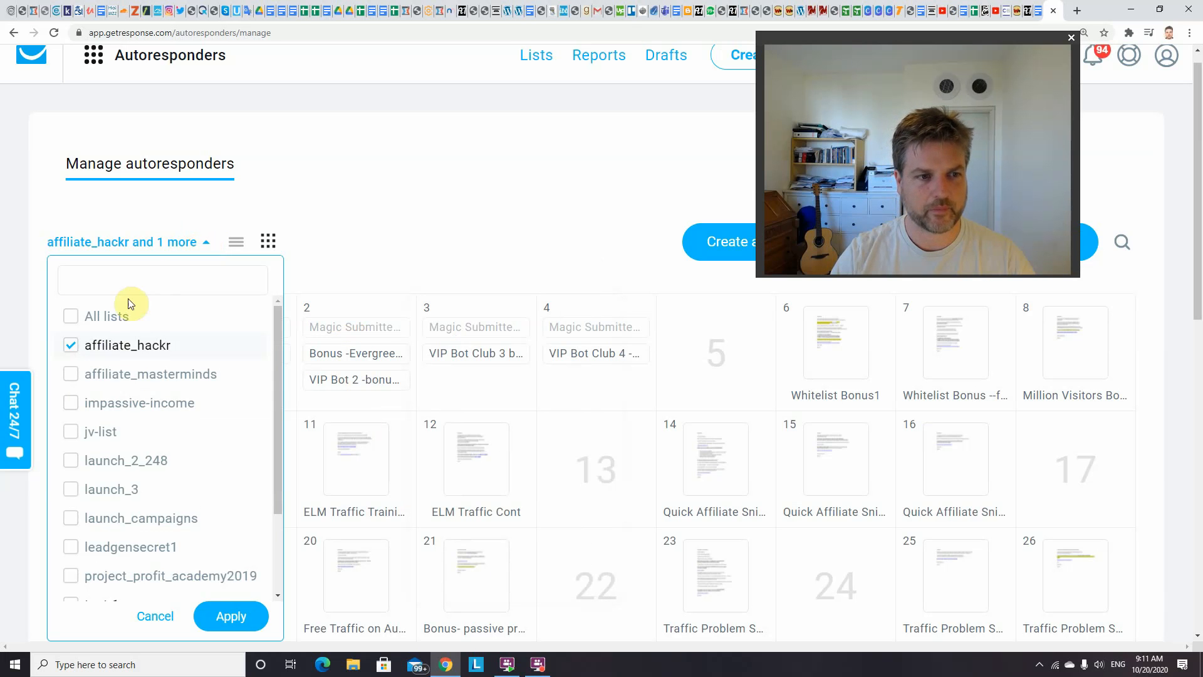
pyautogui.click(71, 348)
pyautogui.click(230, 611)
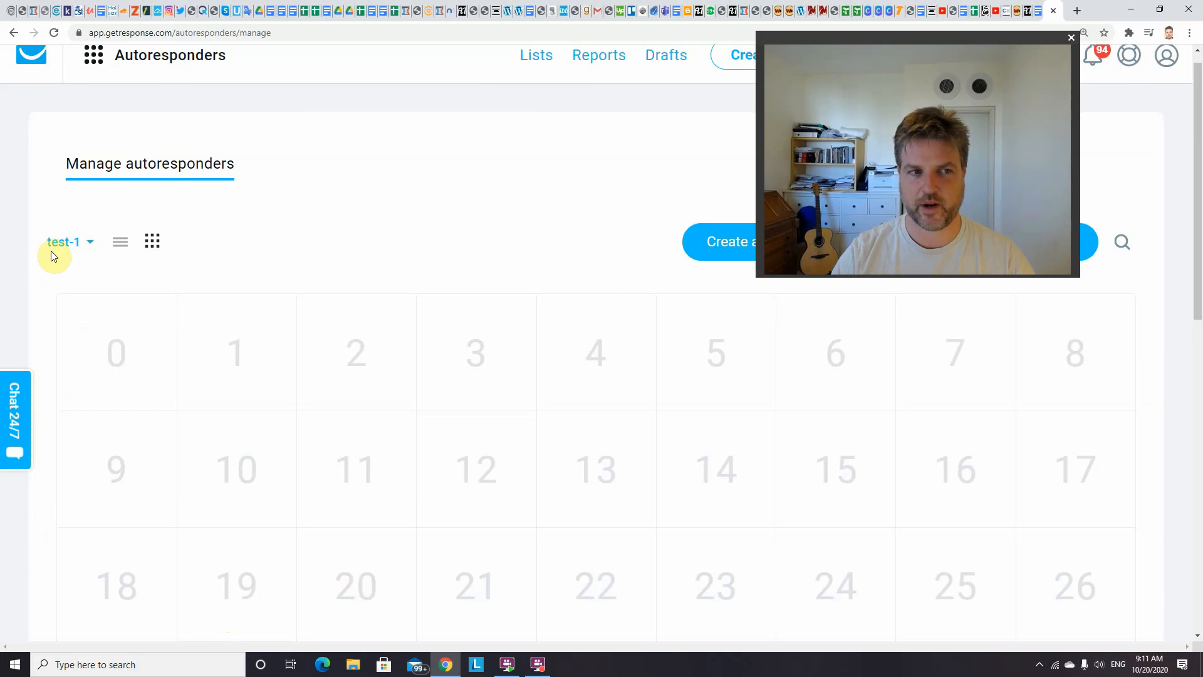
# Start a new autoresponder on day 0 of the calendar and name it "Whitelist --intro"
pyautogui.click(125, 358)
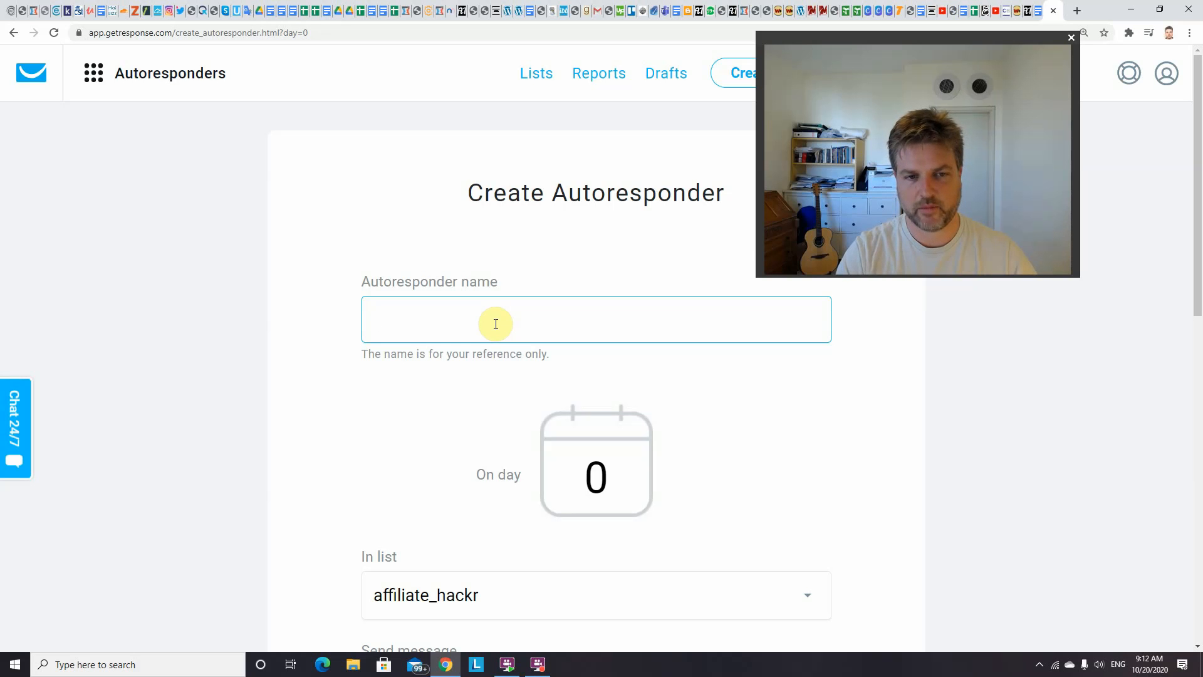
pyautogui.write('Whitelist --intro')
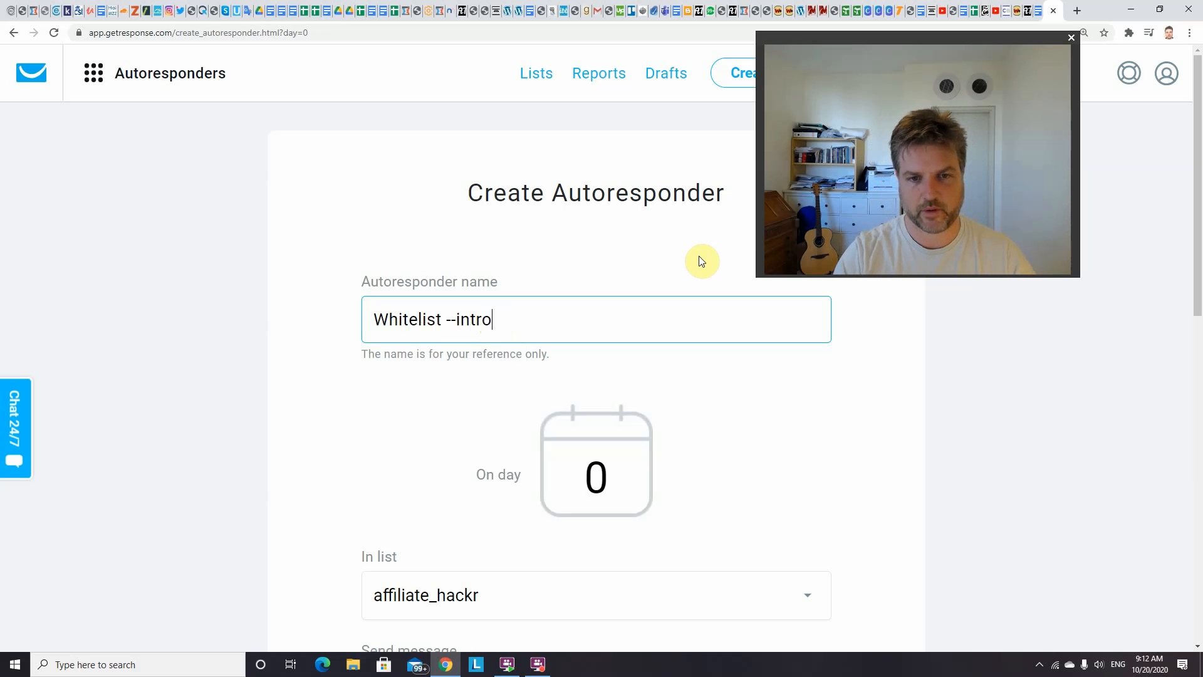
pyautogui.moveTo(1198, 158); pyautogui.dragTo(1201, 276)
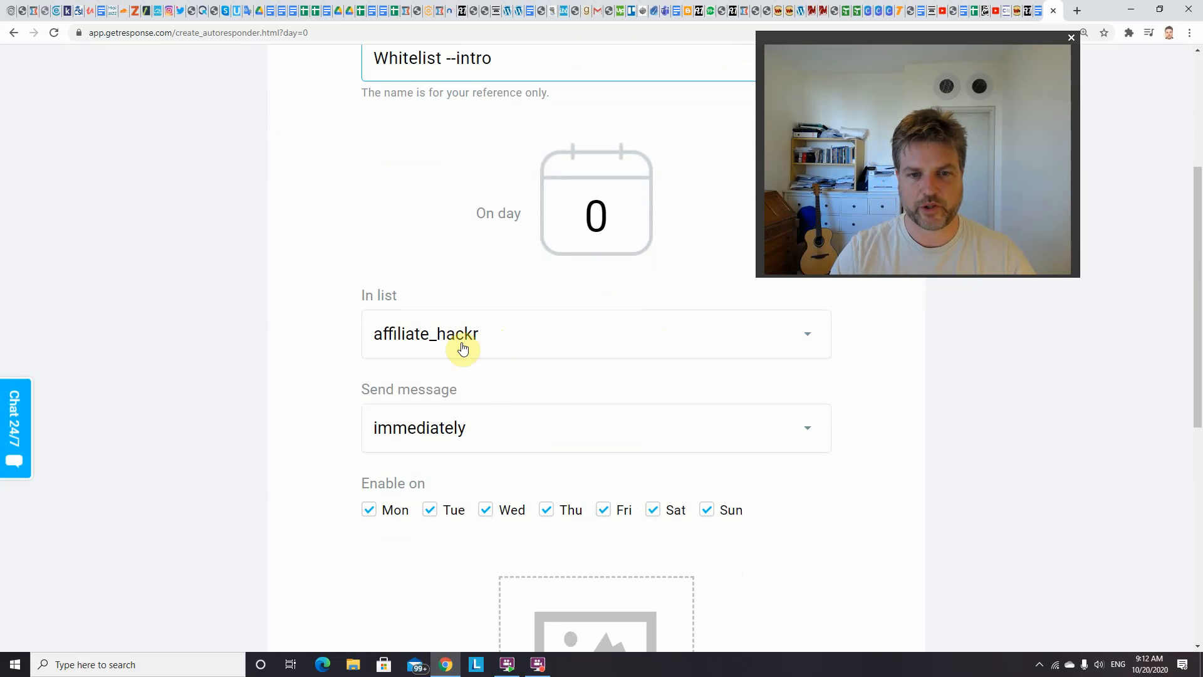
# Assign the "Whitelist --intro" autoresponder to the test-1 list
pyautogui.click(500, 344)
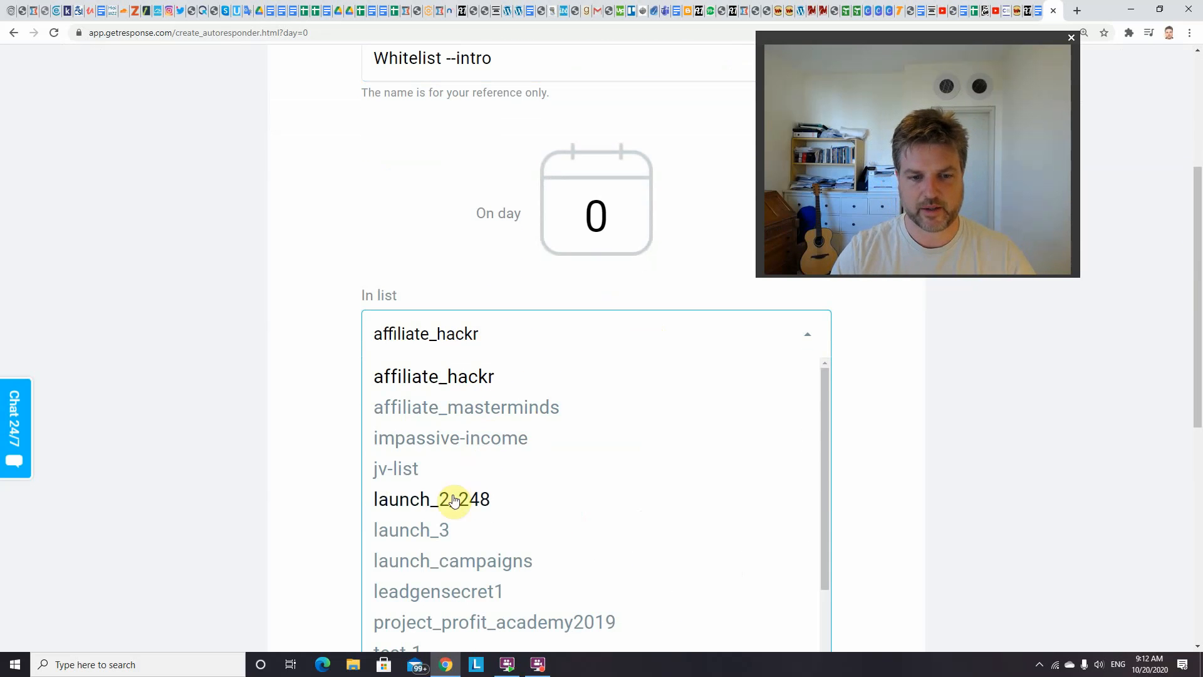
pyautogui.moveTo(823, 405); pyautogui.dragTo(823, 495)
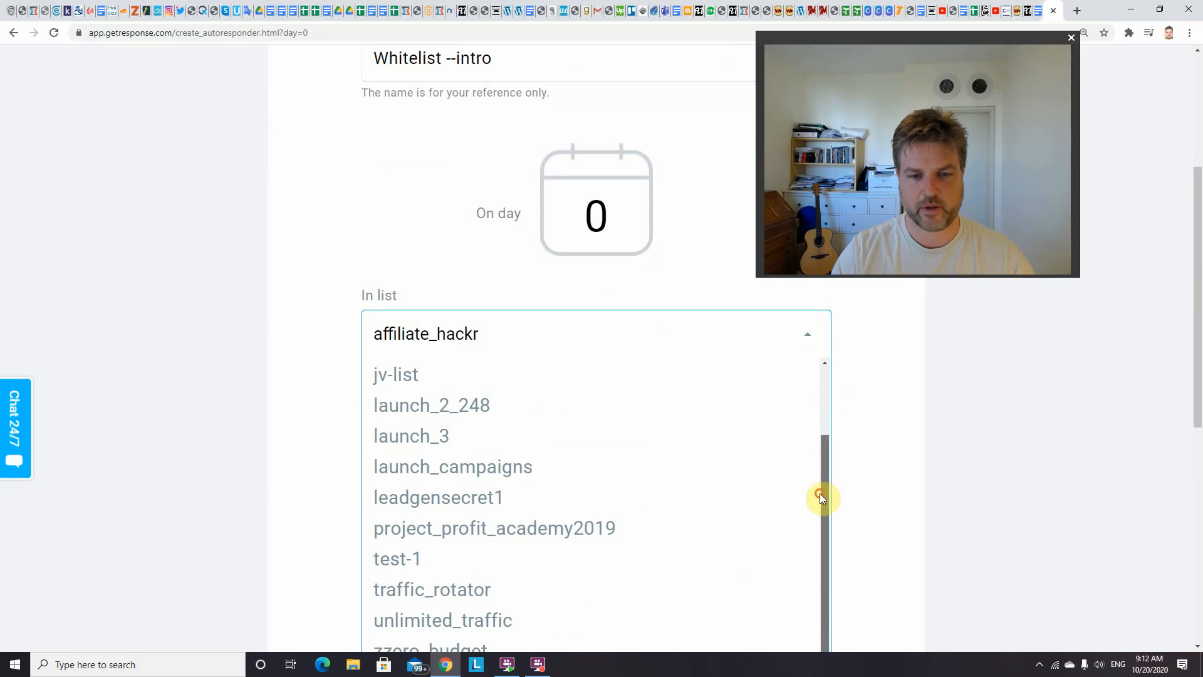
pyautogui.click(500, 560)
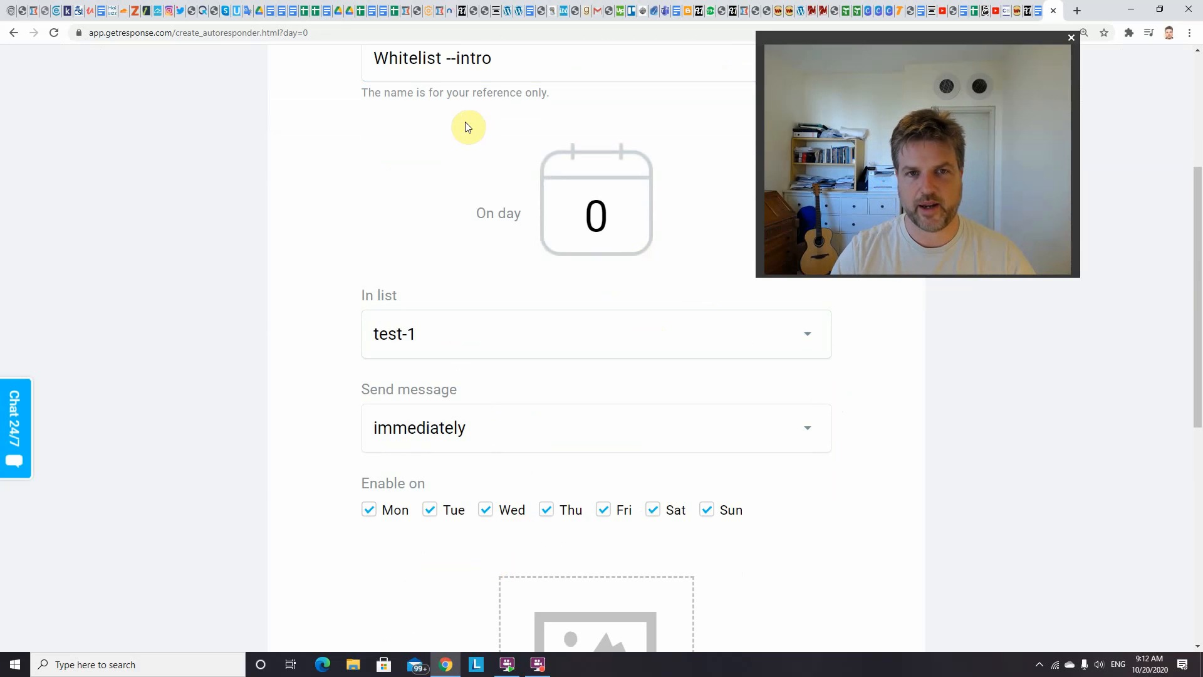
# Look over the existing newsletter and autoresponder messages available for this autoresponder, and close the message chooser without picking one
pyautogui.moveTo(1198, 246); pyautogui.dragTo(1193, 286)
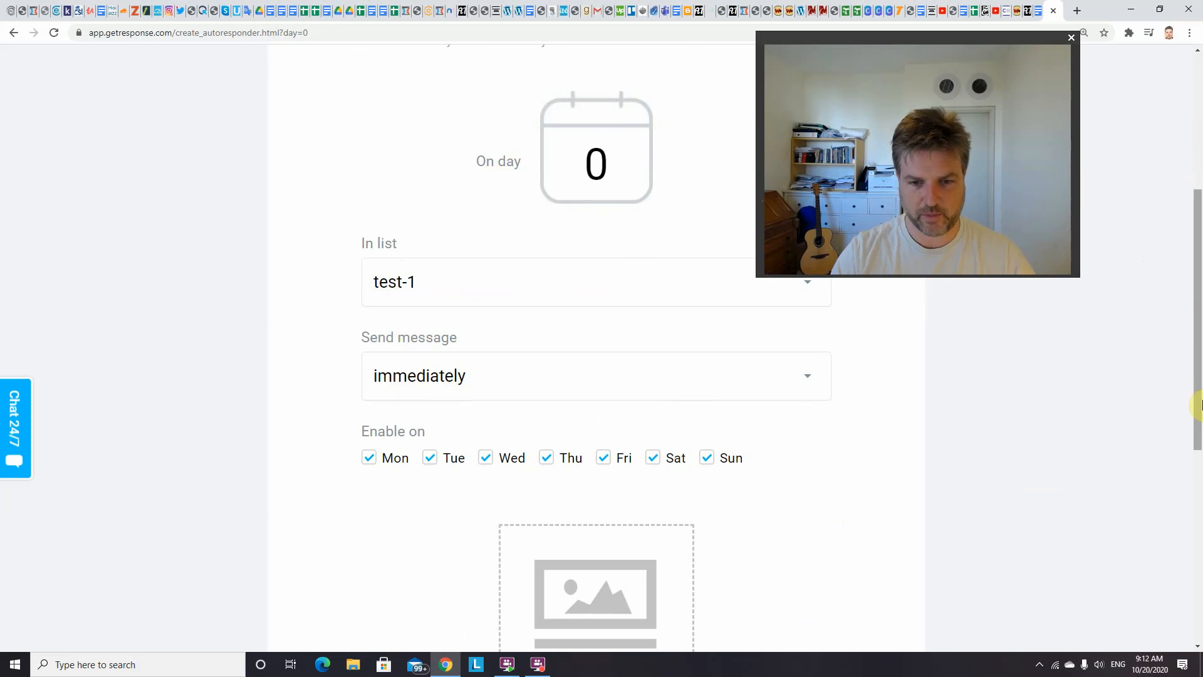
pyautogui.moveTo(1200, 364); pyautogui.dragTo(1195, 484)
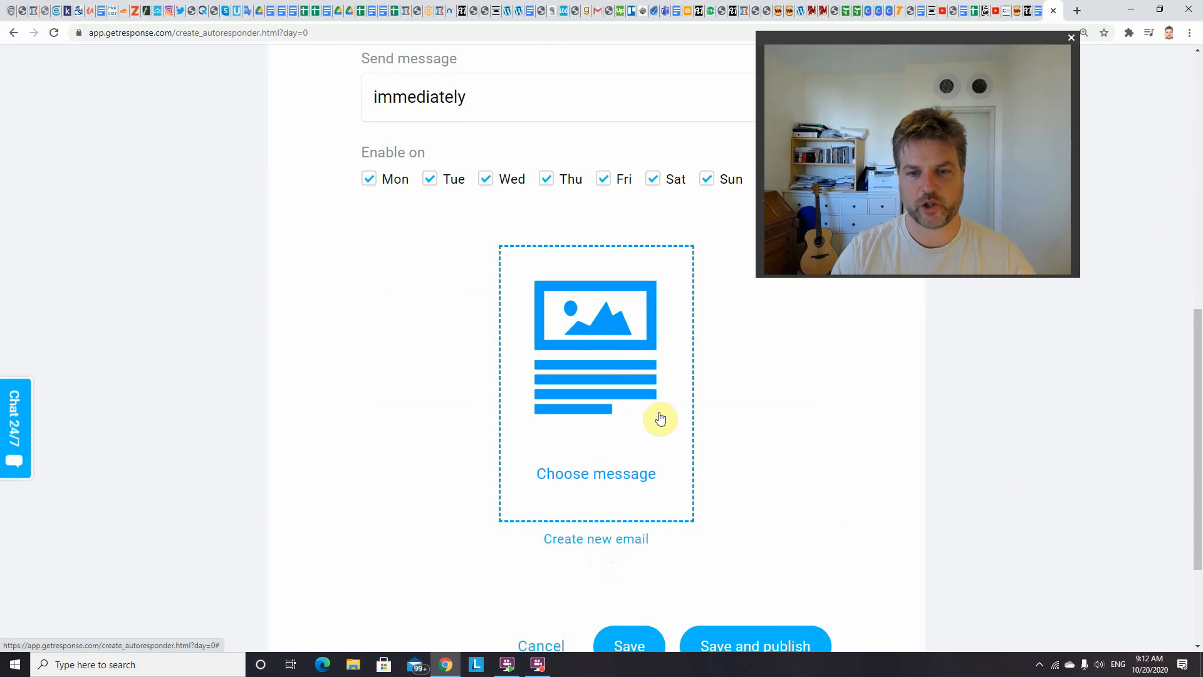
pyautogui.click(602, 420)
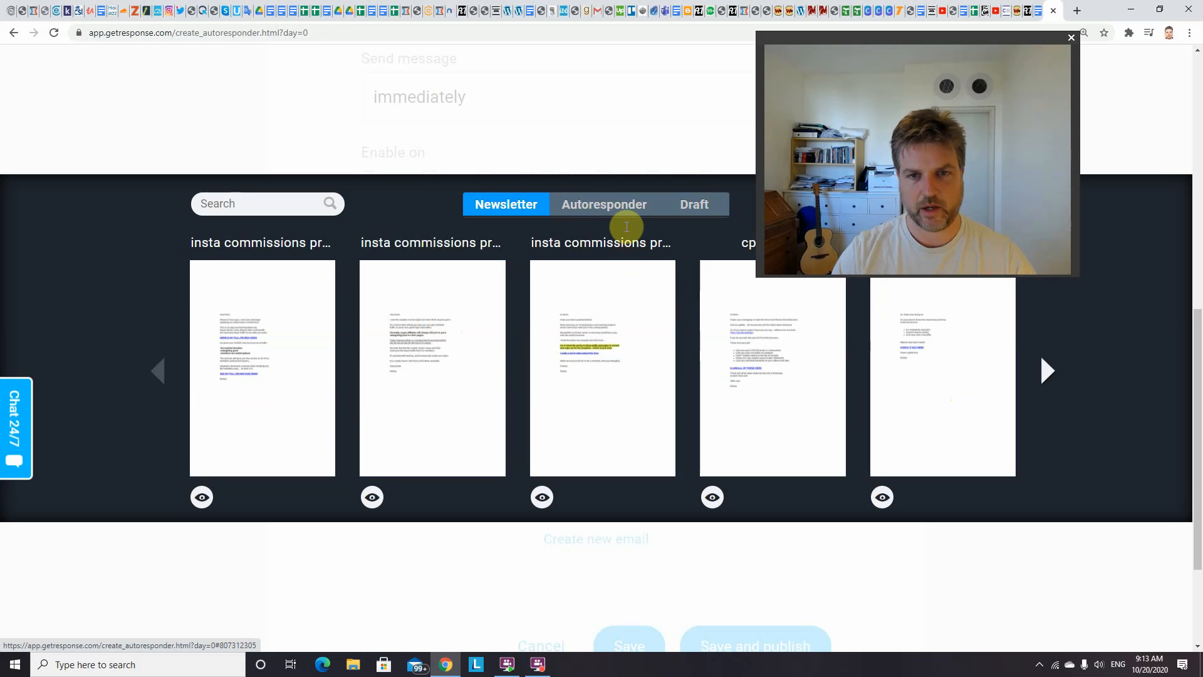
pyautogui.click(618, 214)
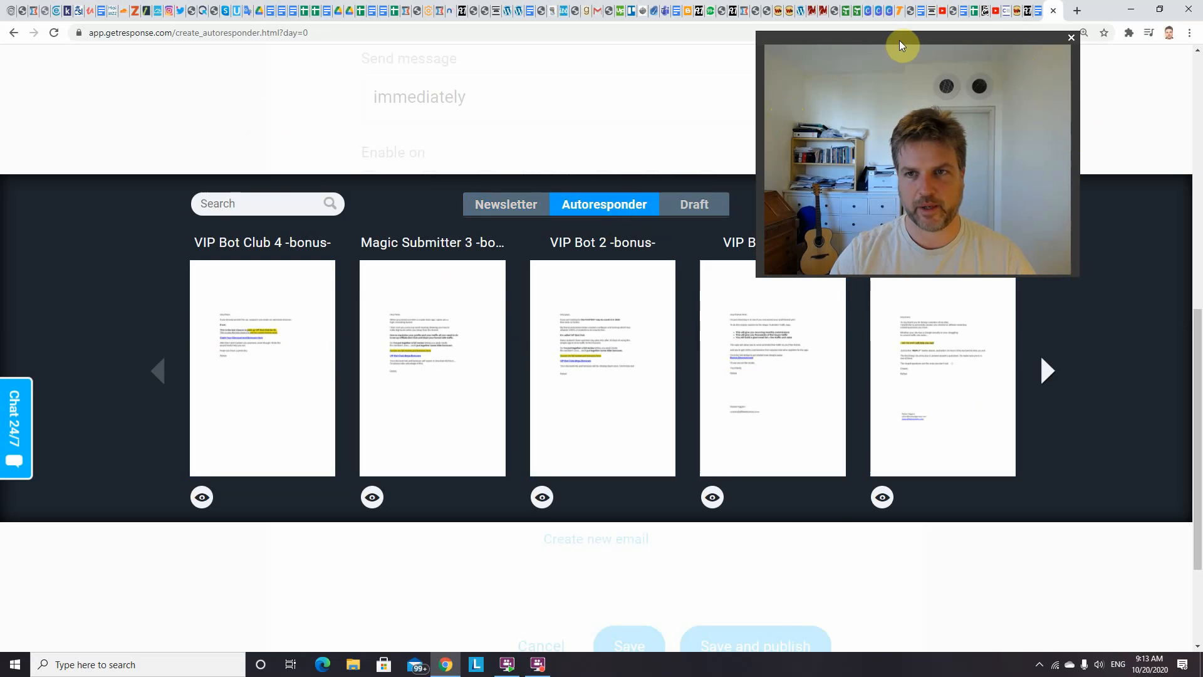
pyautogui.moveTo(901, 45); pyautogui.dragTo(666, 376)
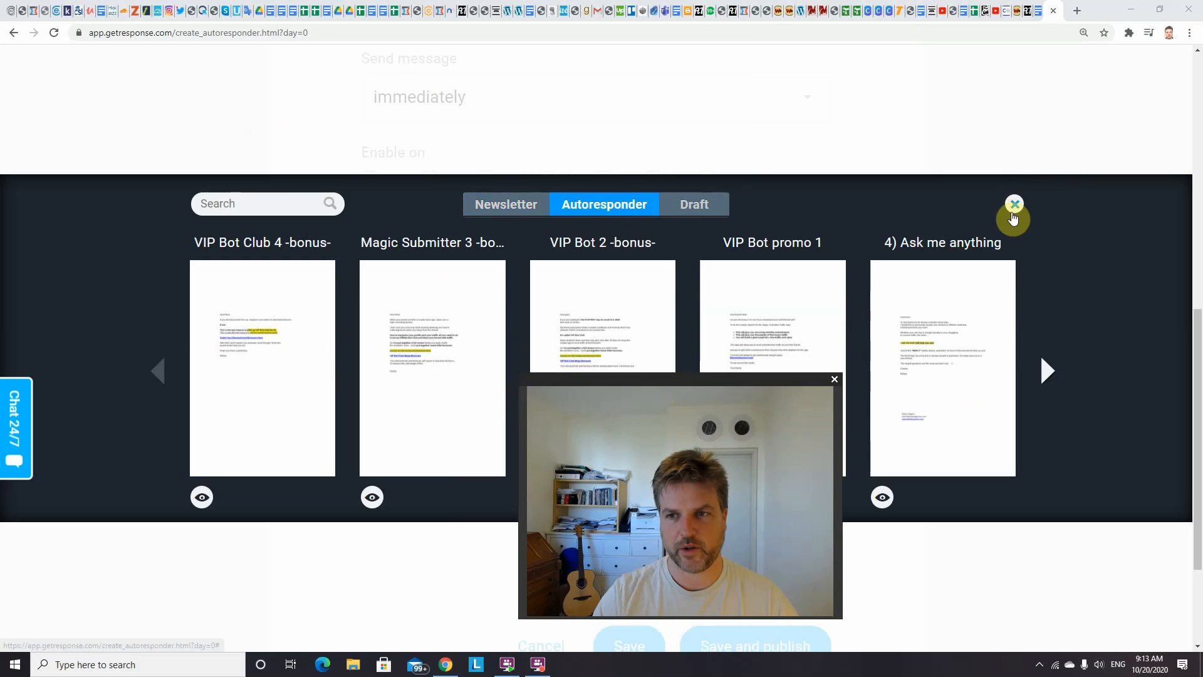
pyautogui.click(1015, 205)
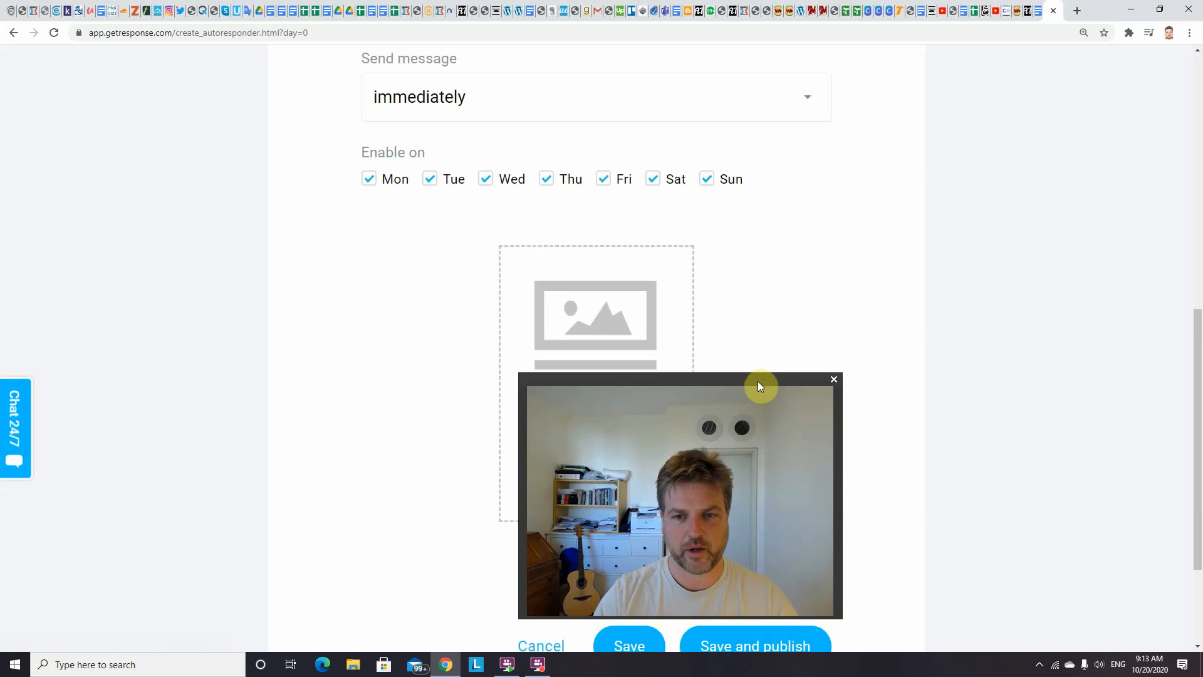
pyautogui.moveTo(757, 381); pyautogui.dragTo(1072, 91)
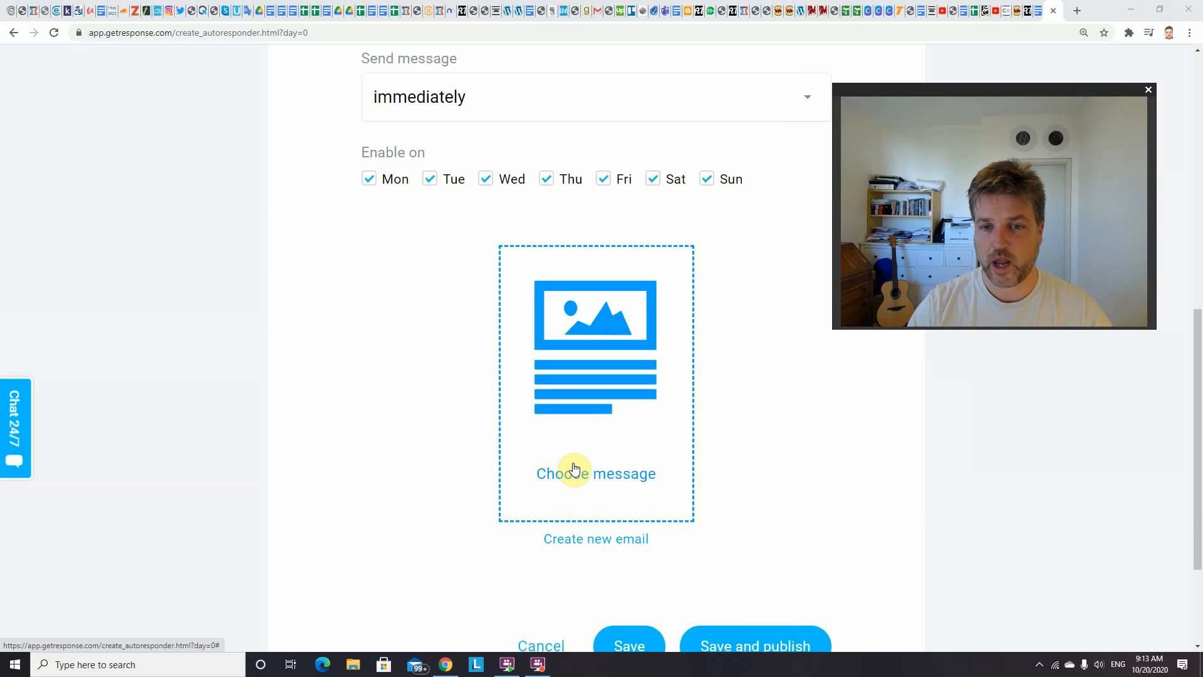
# Create a new email with the message name "whitelist" and the subject "Welcome to my free training.... your in!"
pyautogui.click(586, 541)
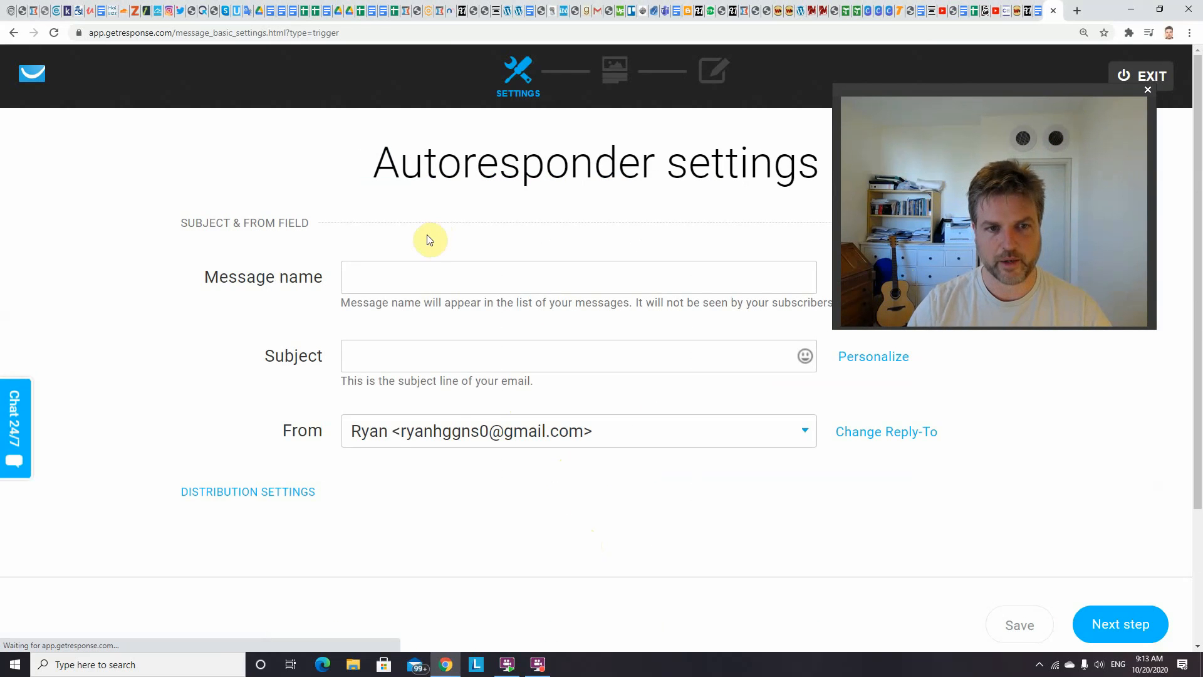
pyautogui.click(415, 283)
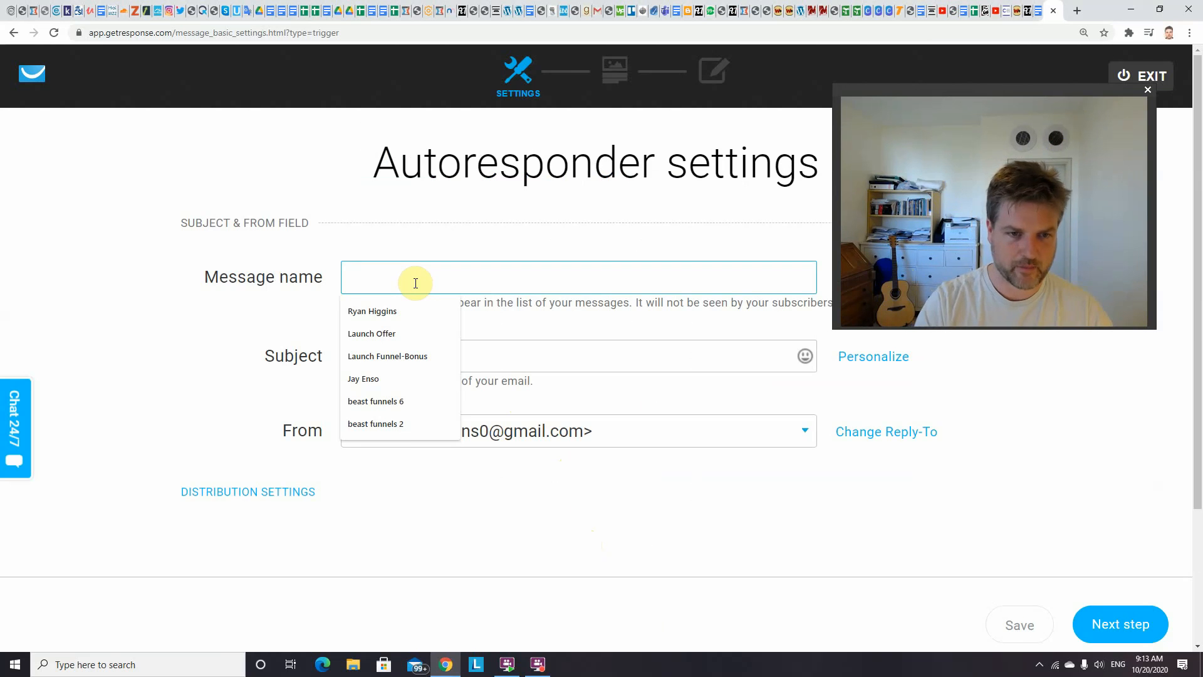
pyautogui.write('whiteli')
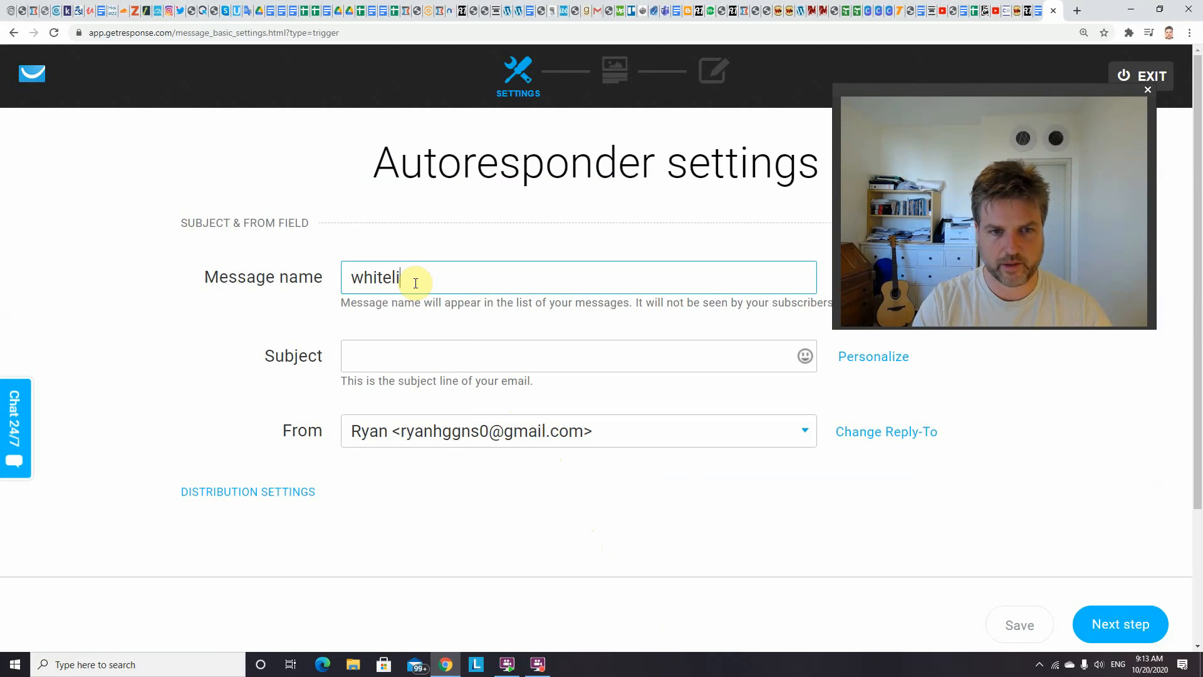
pyautogui.write('st')
pyautogui.click(416, 353)
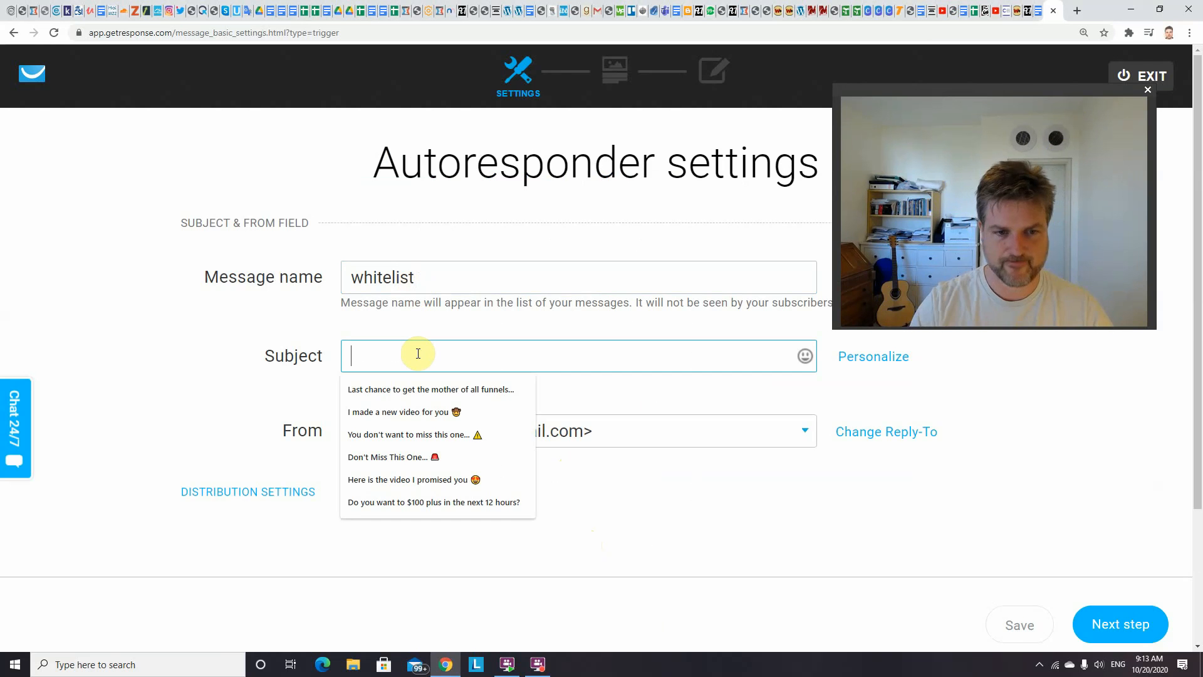
pyautogui.write('We')
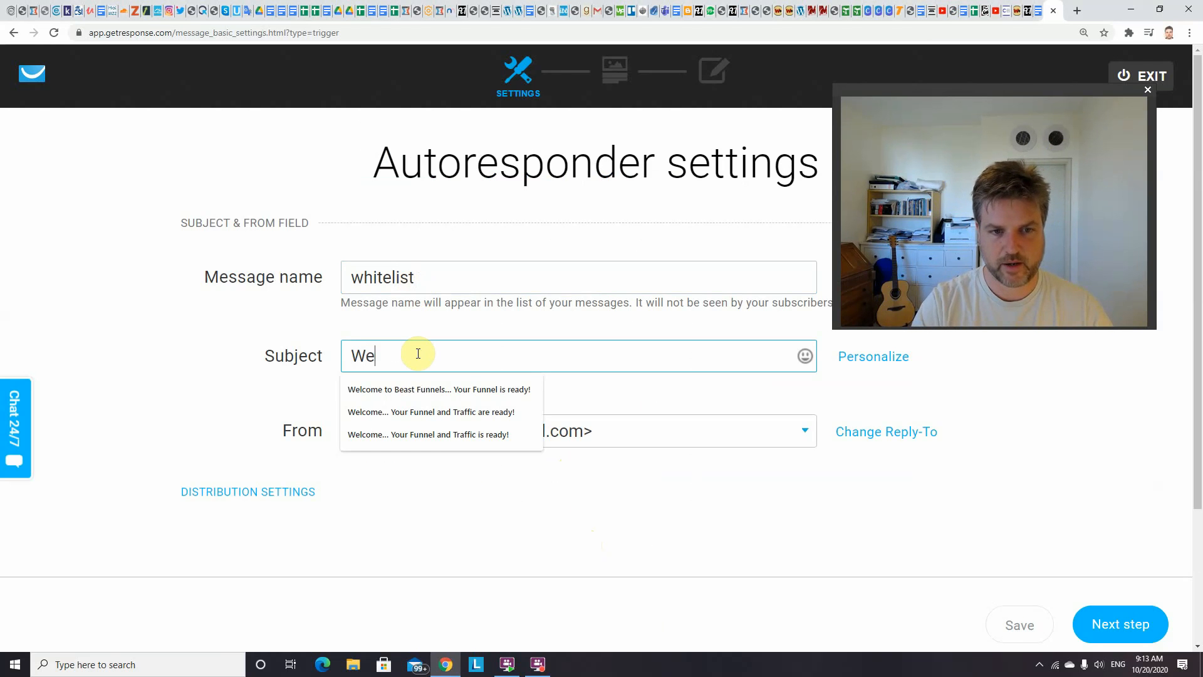
pyautogui.write('lcome to my free training.... your in!')
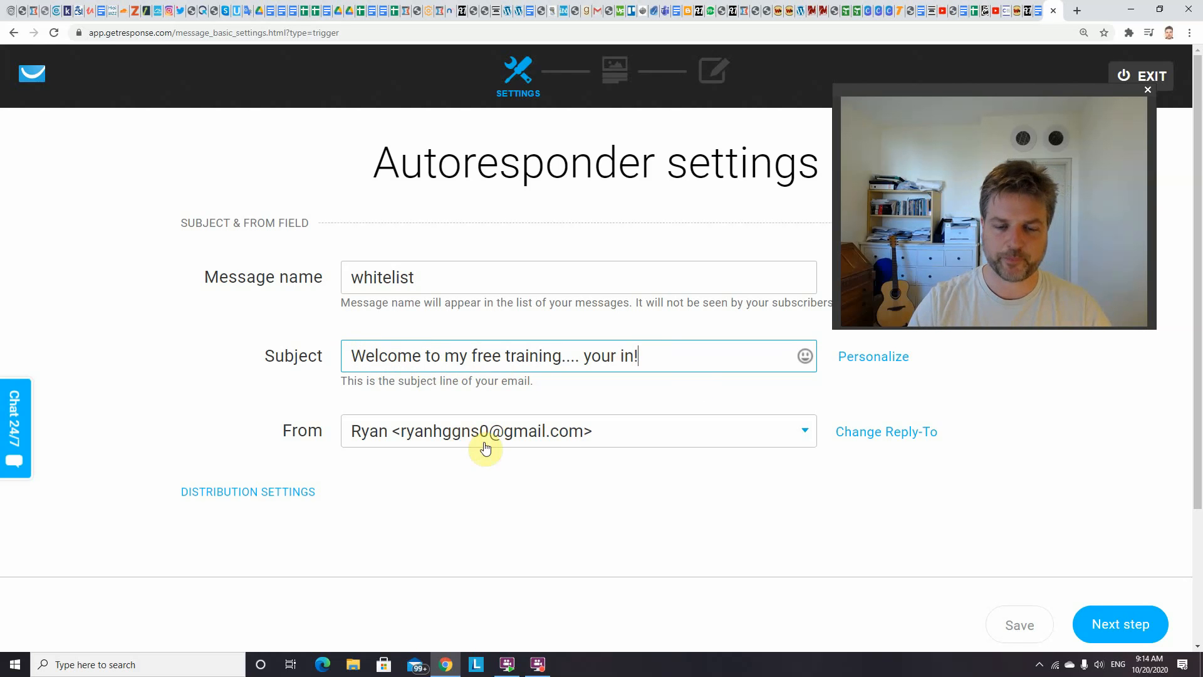
# Set both the From sender and the reply-to of the email to the custom-domain contact address
pyautogui.click(556, 432)
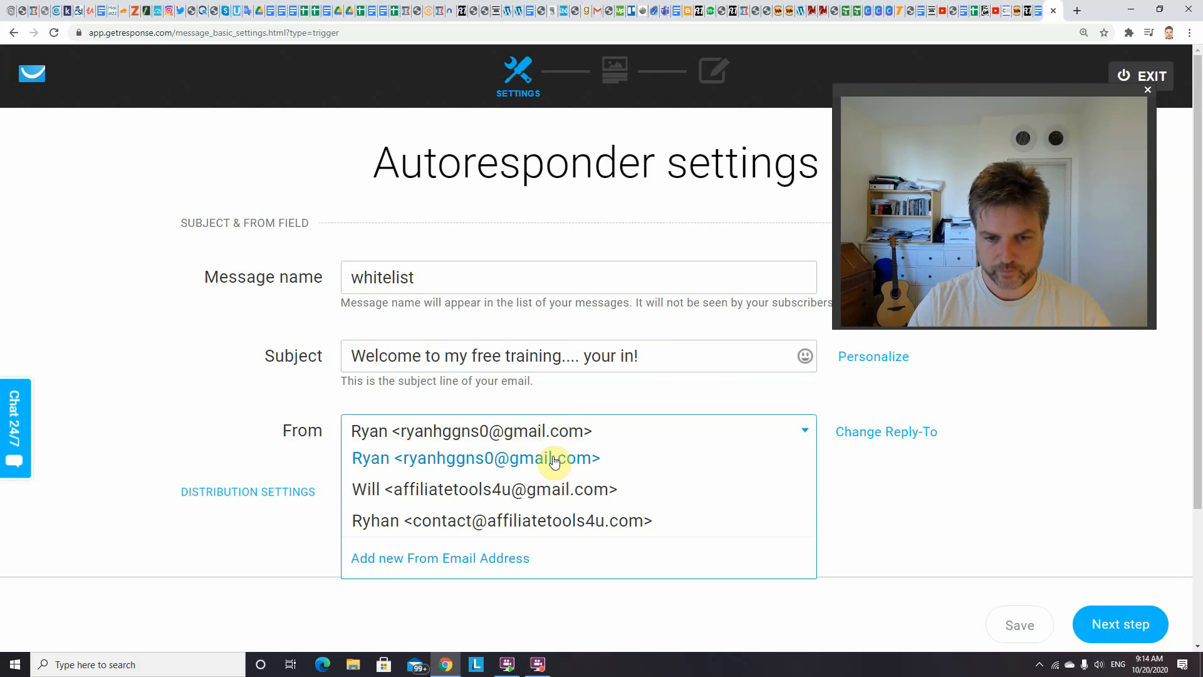
pyautogui.click(543, 519)
pyautogui.click(859, 431)
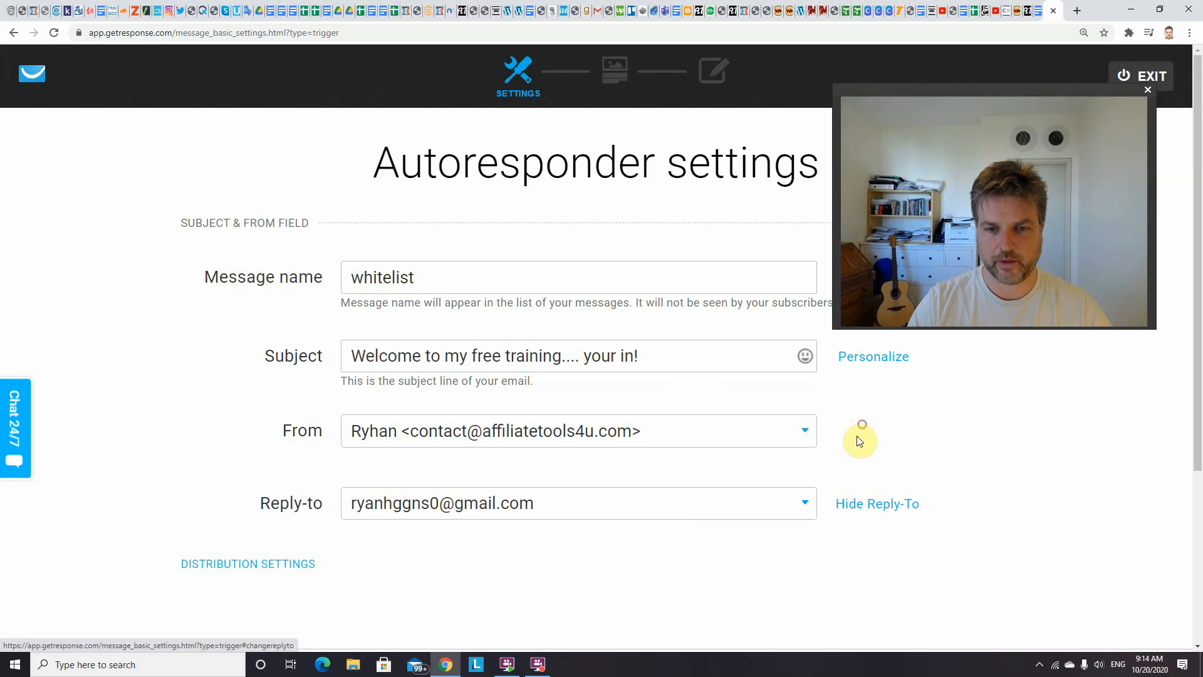
pyautogui.click(680, 507)
pyautogui.click(457, 591)
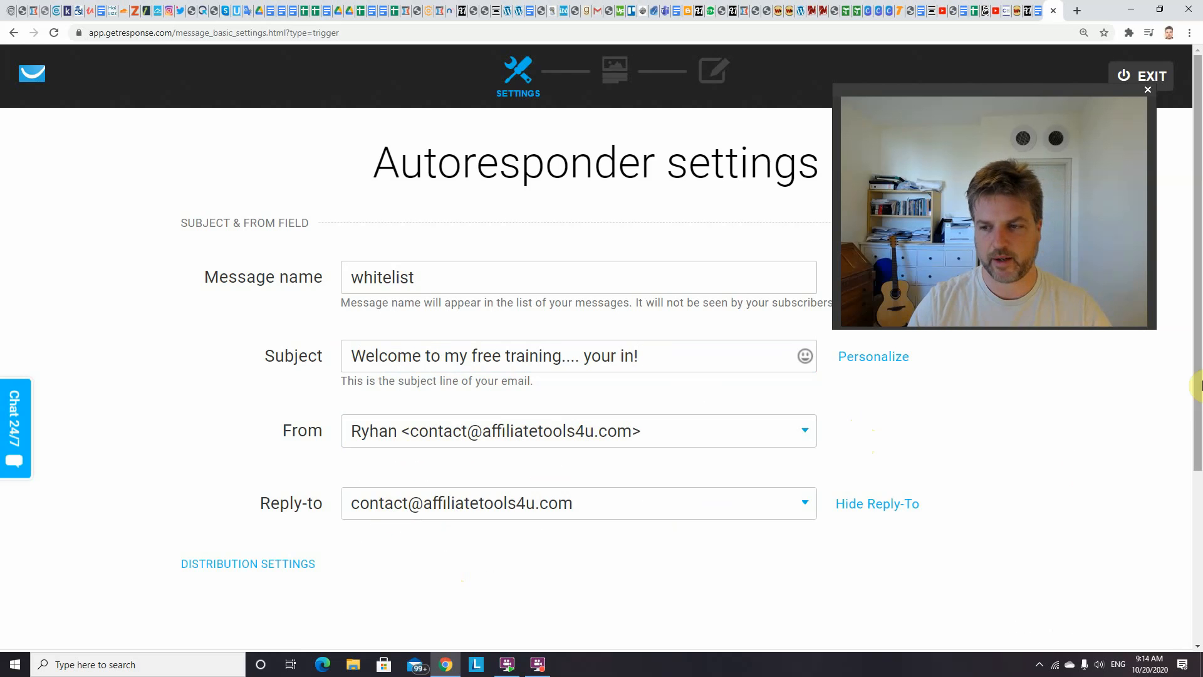
# Proceed to template selection and start the email from scratch with the "1 column-3" layout
pyautogui.moveTo(1199, 379); pyautogui.dragTo(1199, 480)
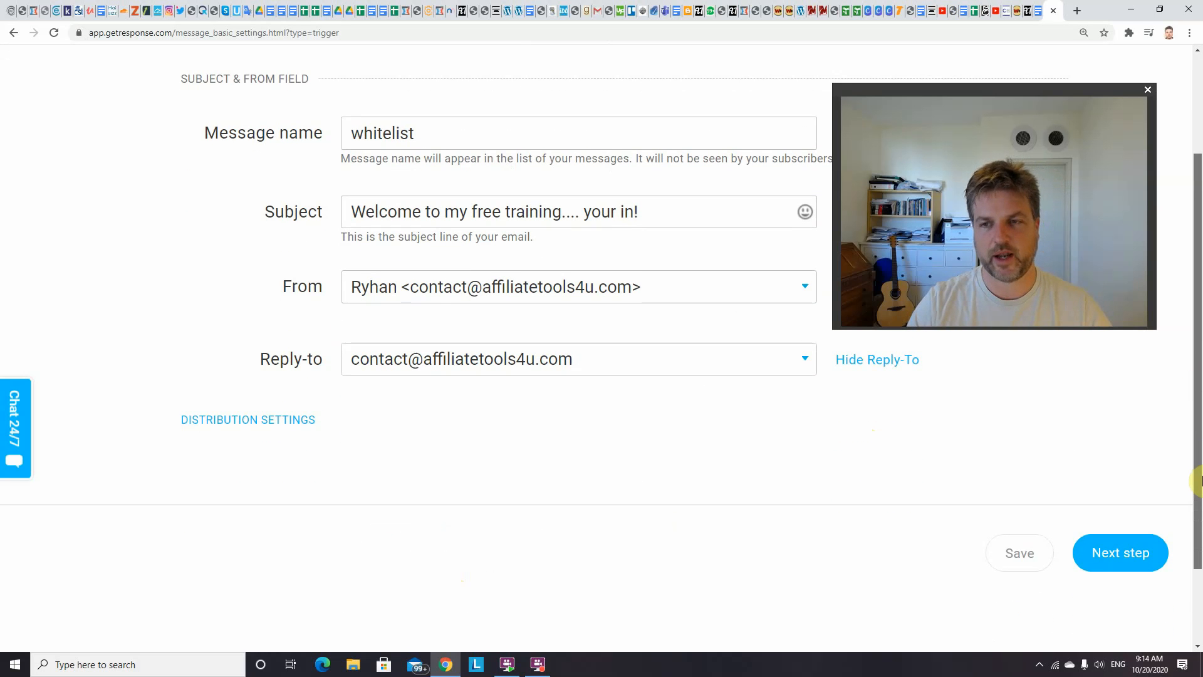
pyautogui.click(1131, 557)
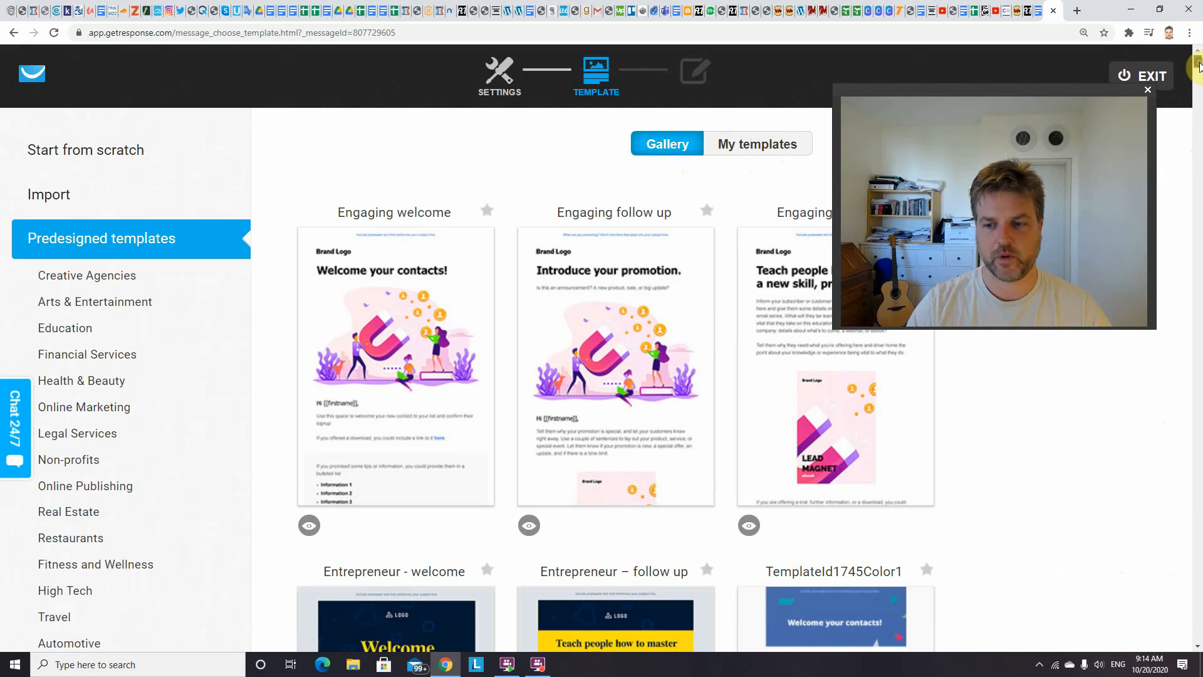
pyautogui.moveTo(1198, 66)
pyautogui.mouseDown()
pyautogui.moveTo(1198, 87)
pyautogui.moveTo(1198, 59)
pyautogui.mouseUp()
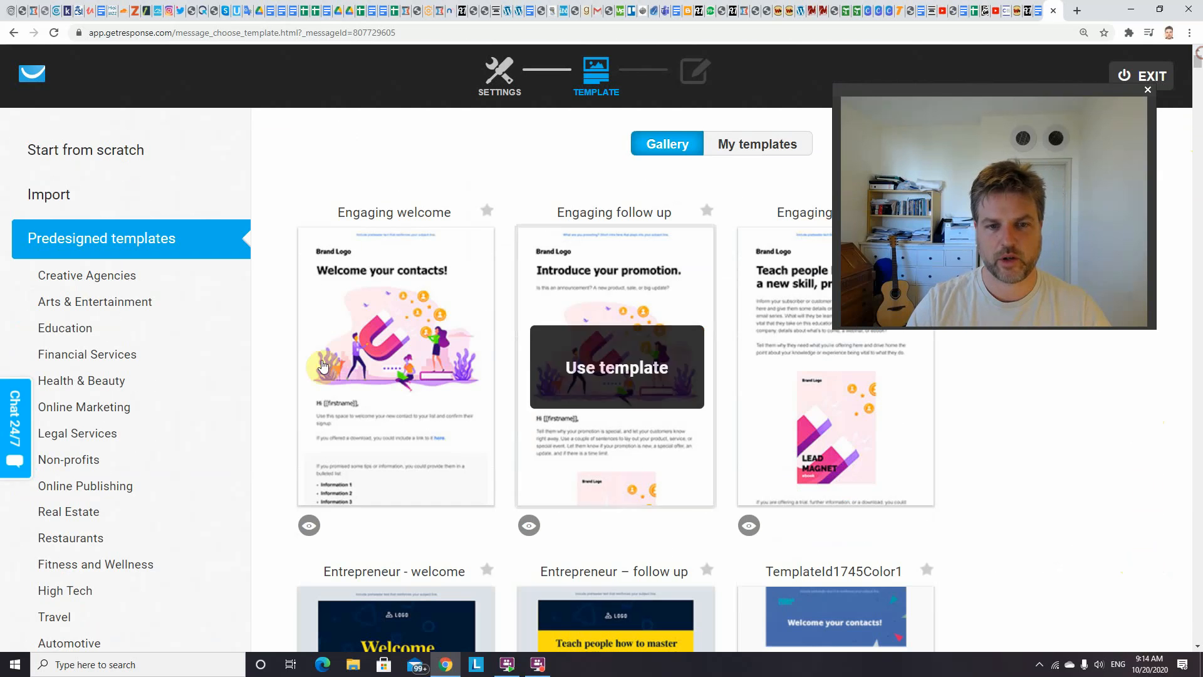
pyautogui.moveTo(446, 346)
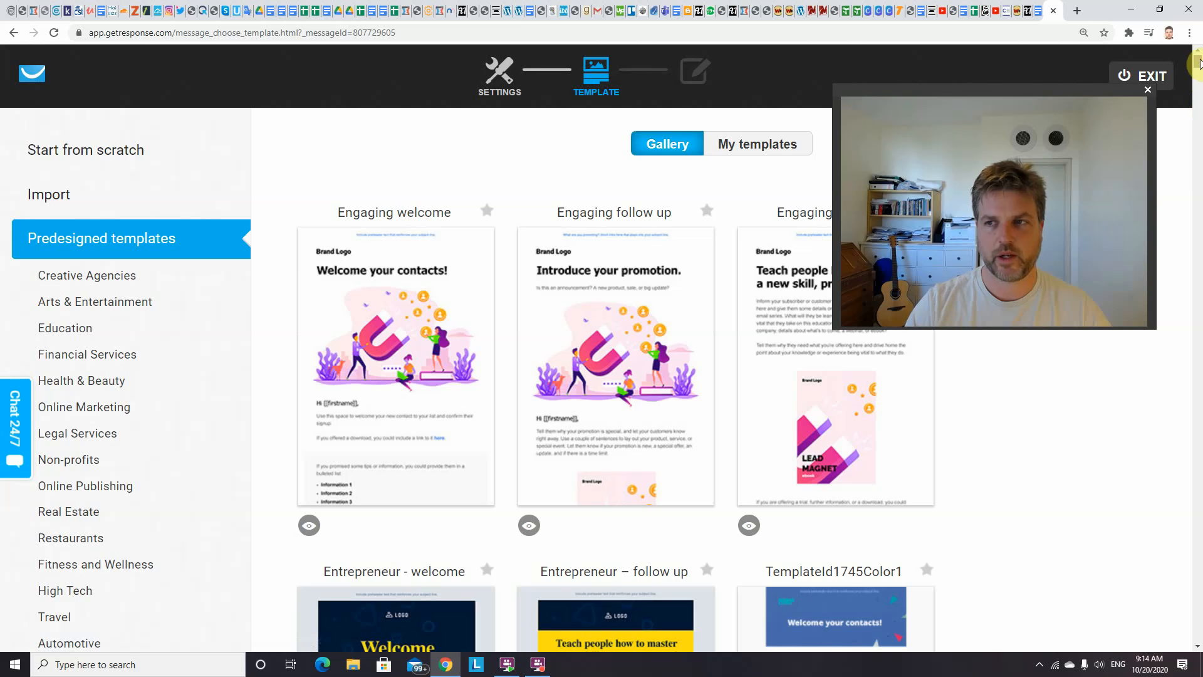
pyautogui.moveTo(1199, 61); pyautogui.dragTo(550, 182)
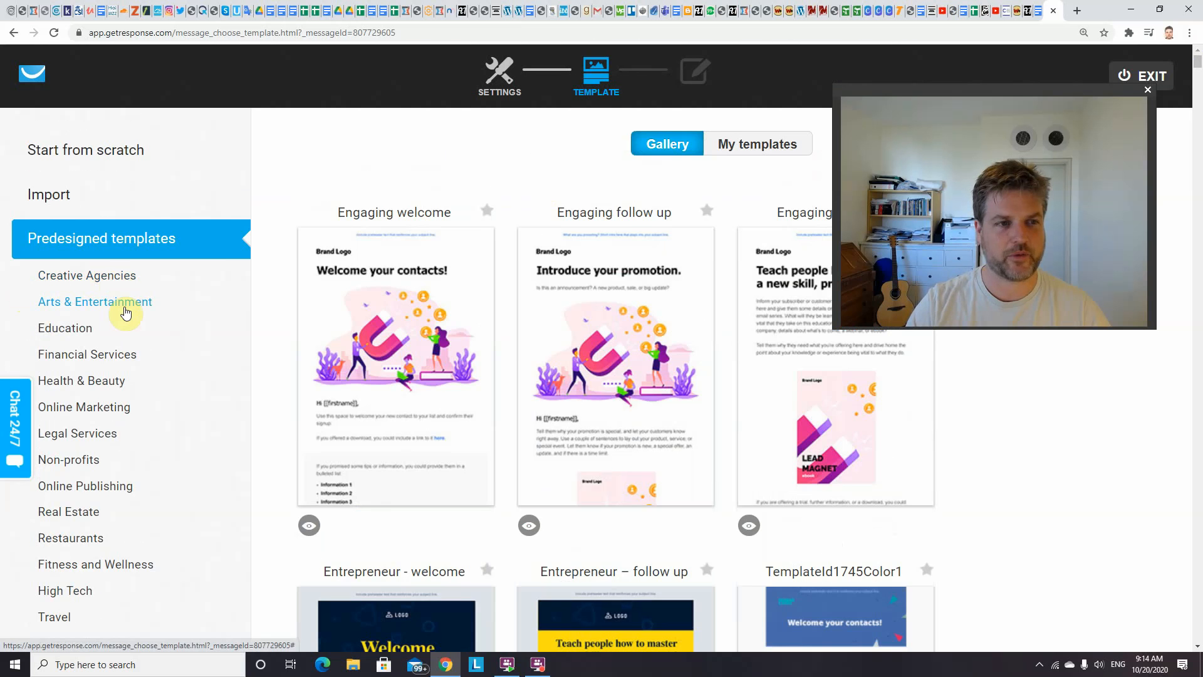
pyautogui.click(91, 161)
pyautogui.moveTo(577, 196)
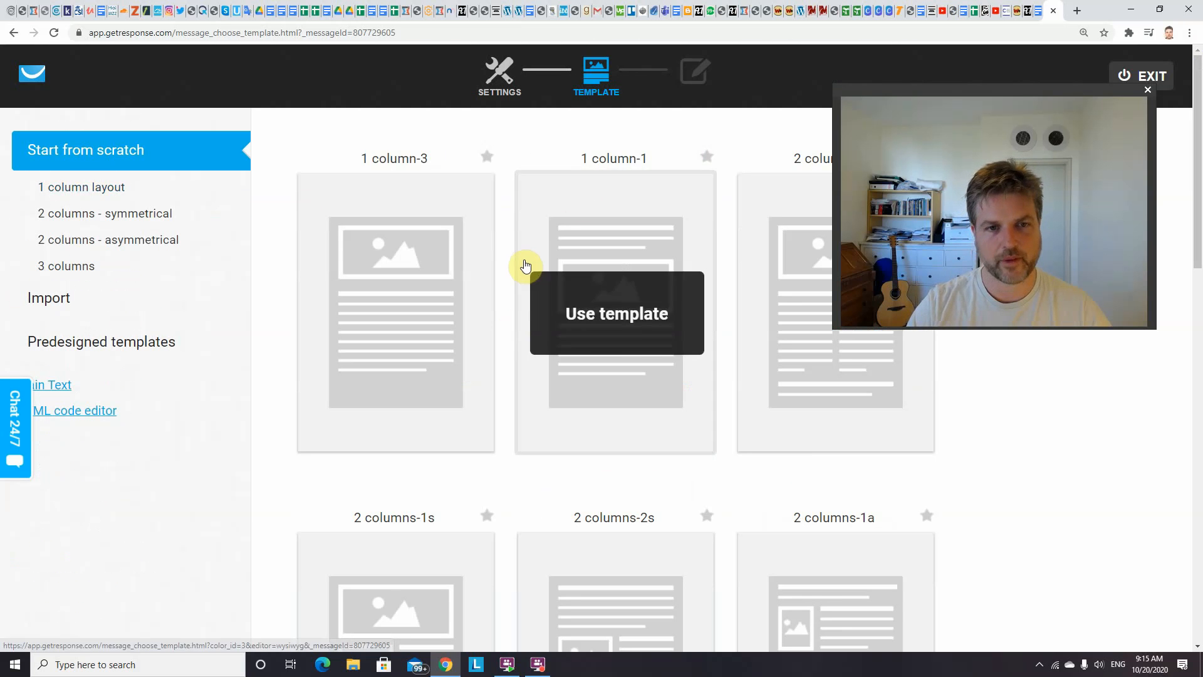
pyautogui.moveTo(398, 344)
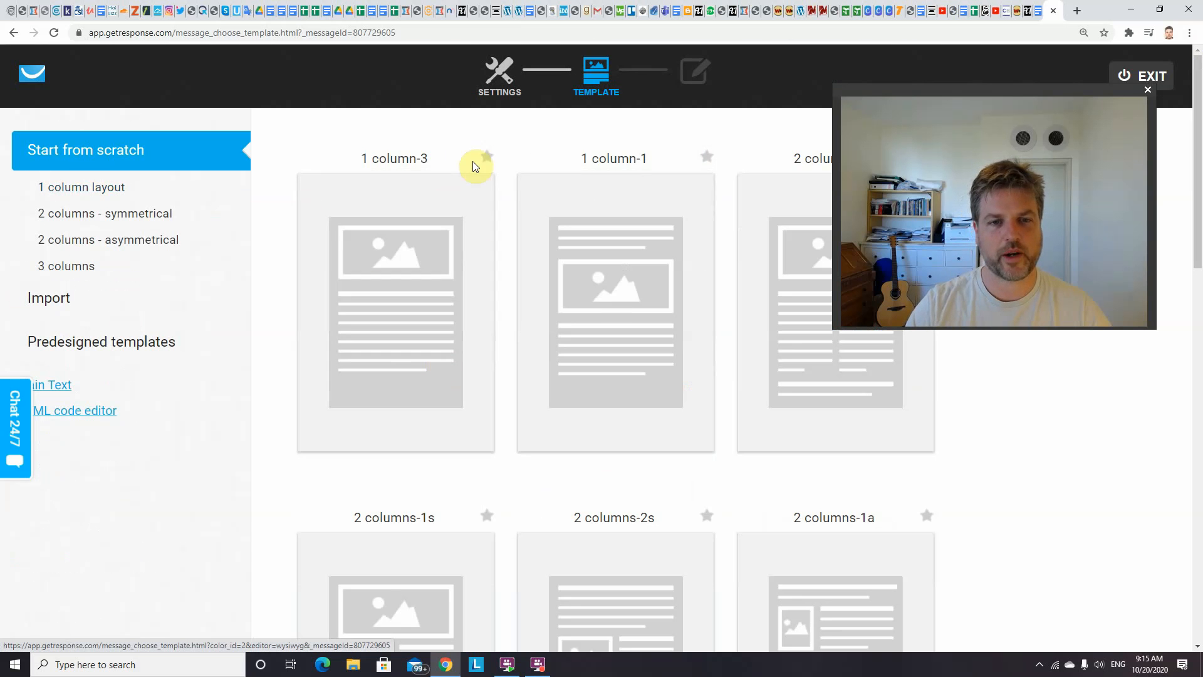
pyautogui.click(407, 302)
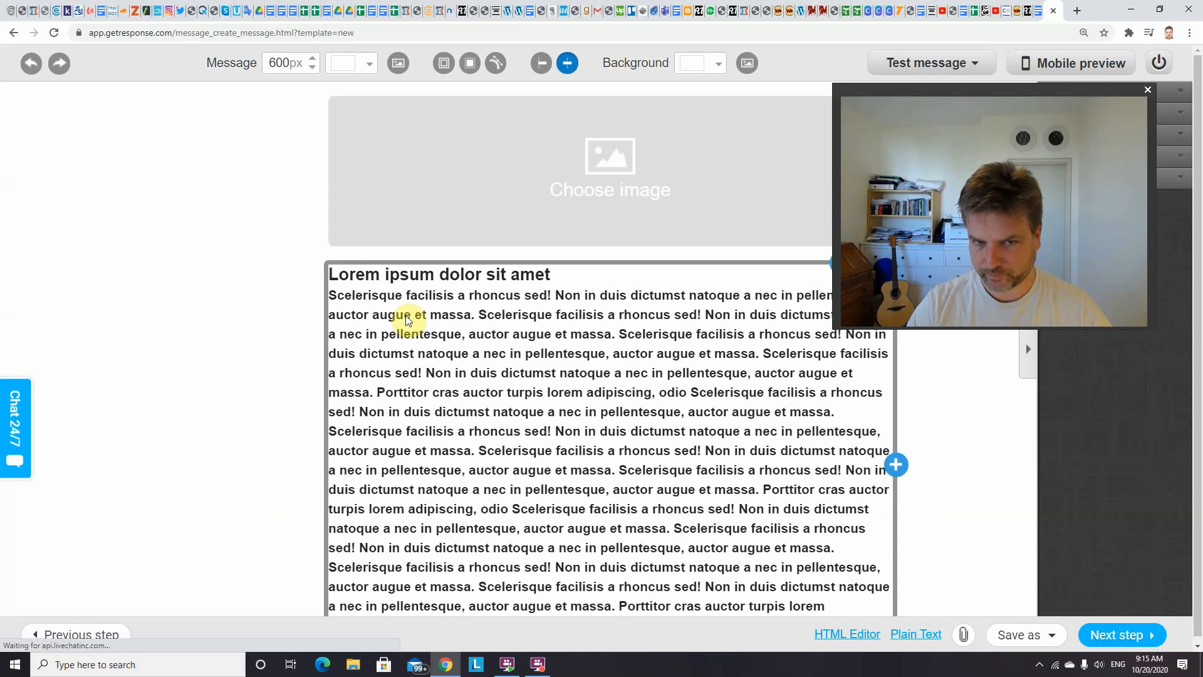
# Remove the image placeholder block above the message text
pyautogui.moveTo(878, 90); pyautogui.dragTo(906, 288)
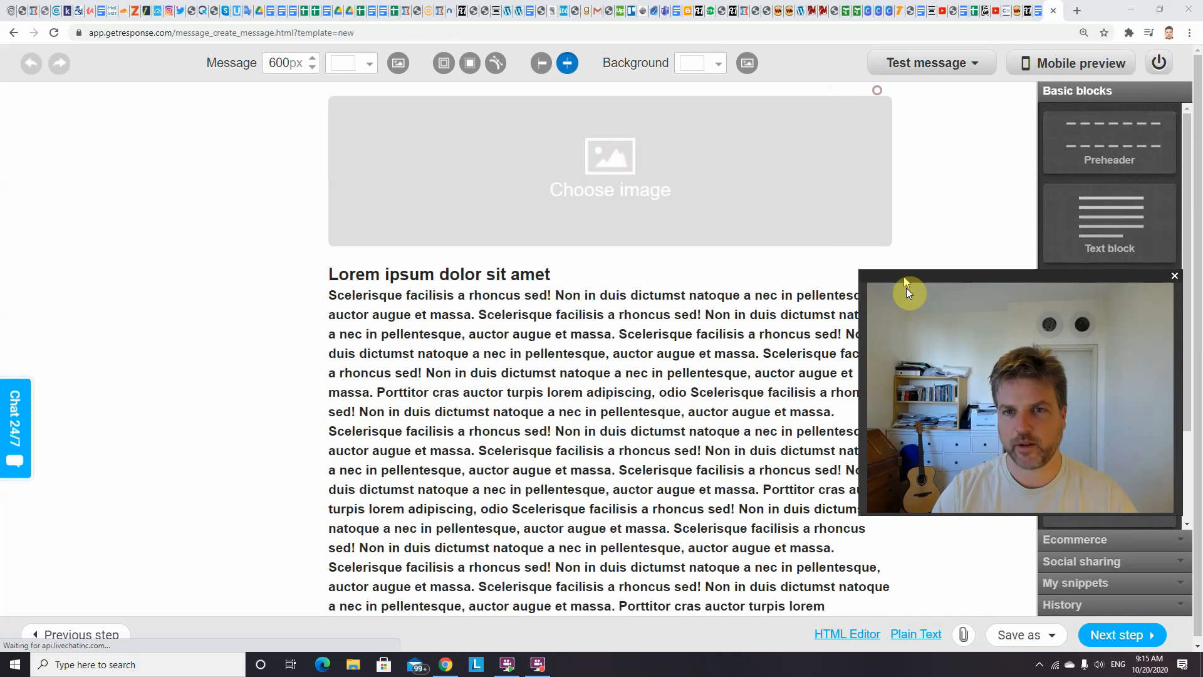
pyautogui.click(894, 96)
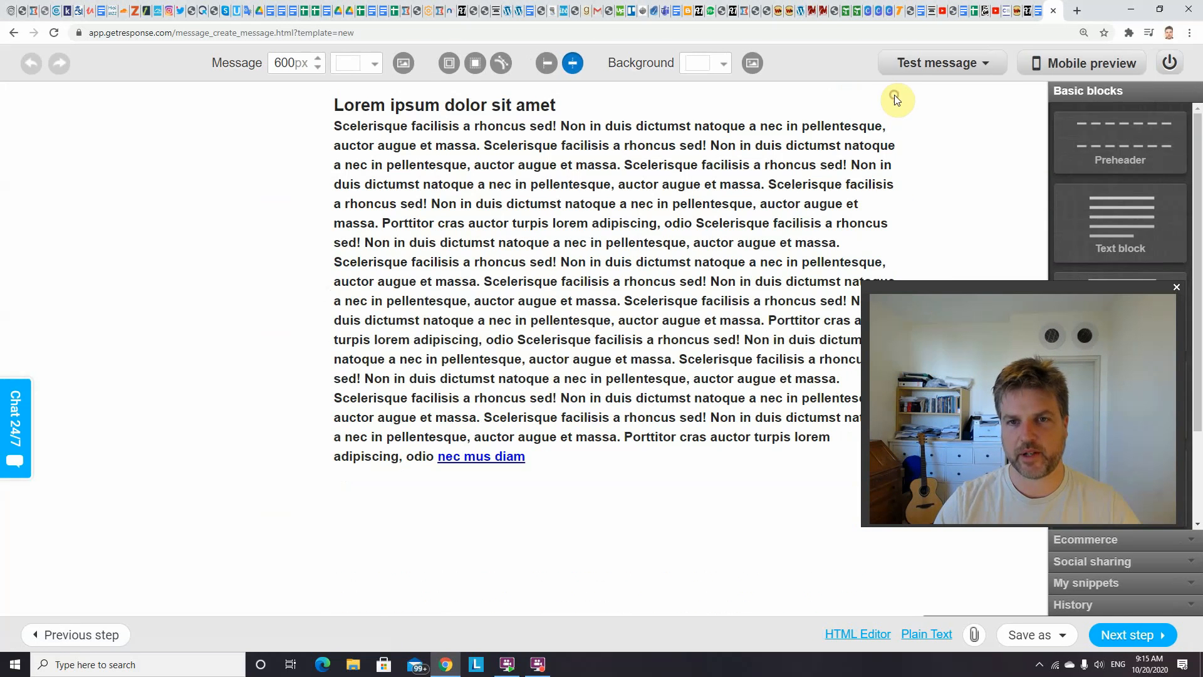
pyautogui.click(1009, 292)
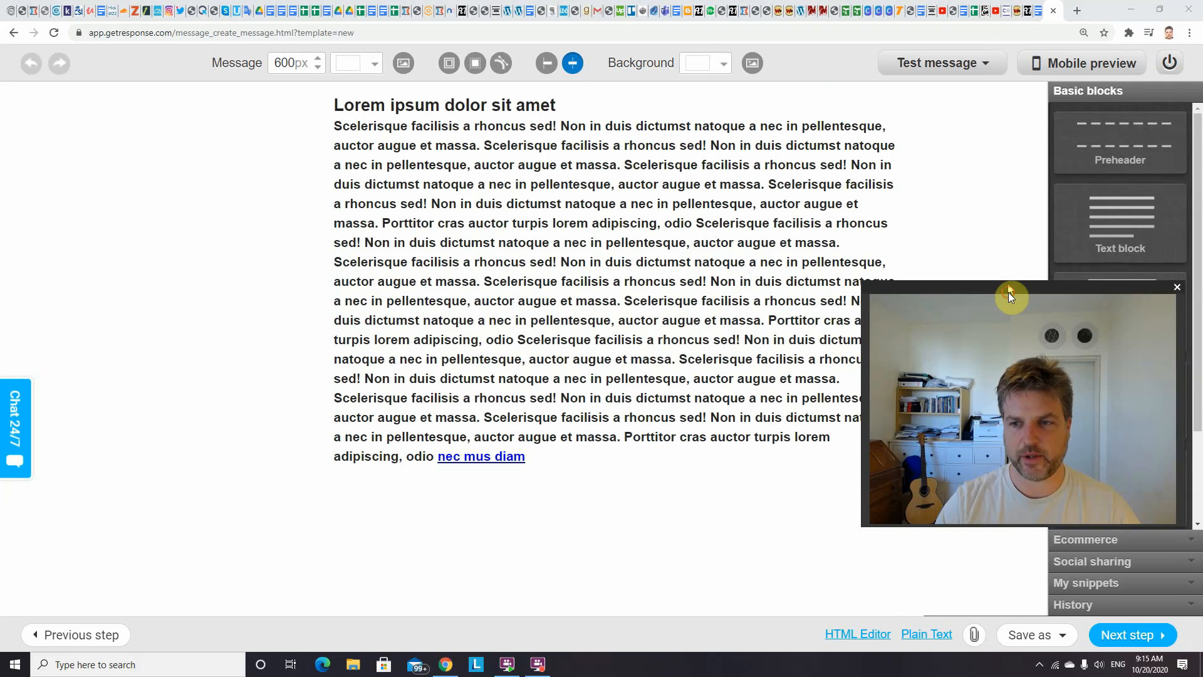
pyautogui.moveTo(1009, 292); pyautogui.dragTo(1029, 146)
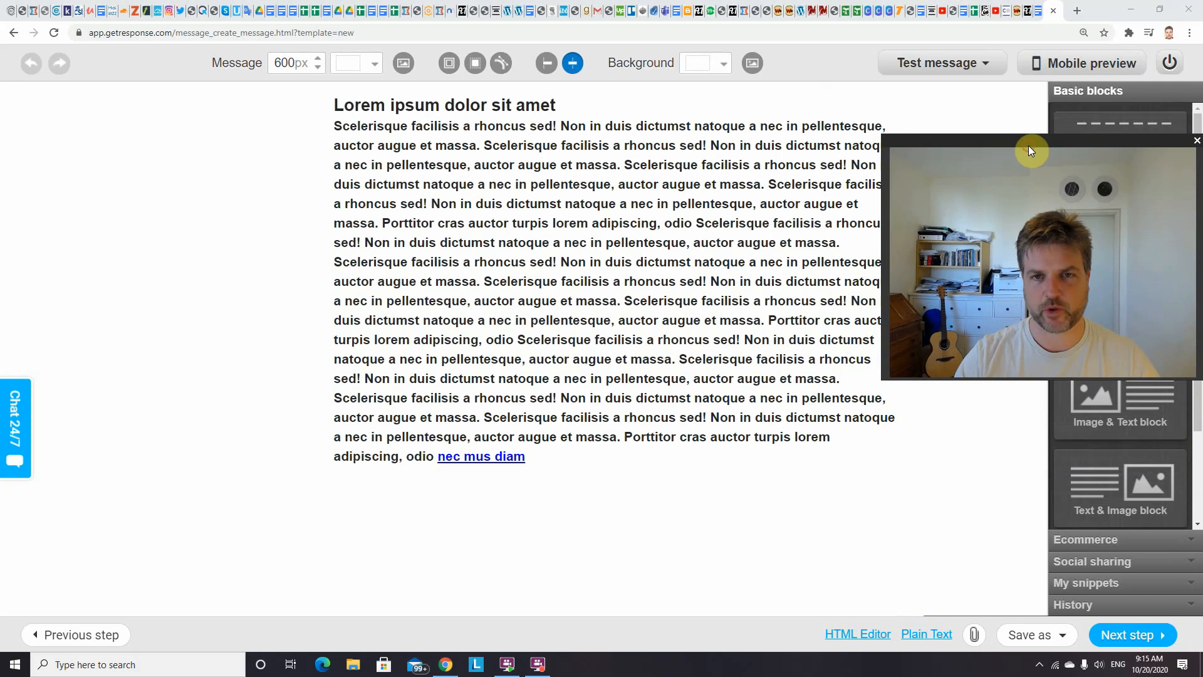
# Delete all the placeholder text, heading included, from the text block and place the cursor in the empty block
pyautogui.doubleClick(674, 339)
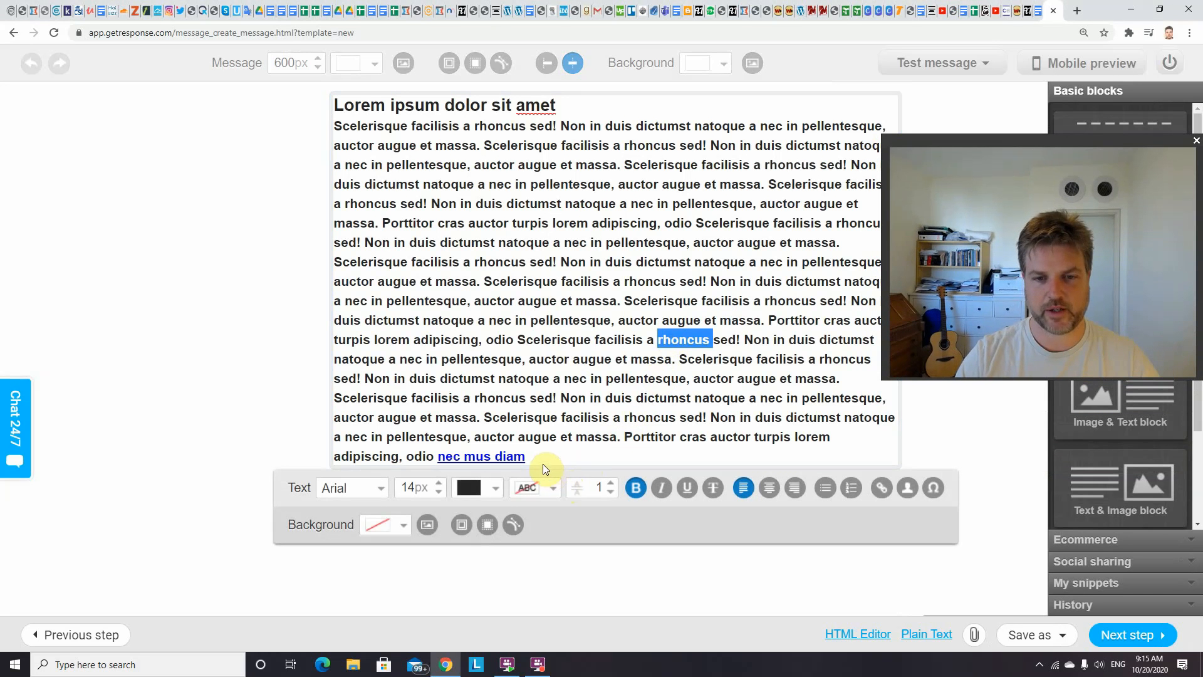
pyautogui.moveTo(532, 457); pyautogui.dragTo(335, 101)
pyautogui.press('BackSpace')
pyautogui.press('BackSpace')
pyautogui.press('BackSpace')
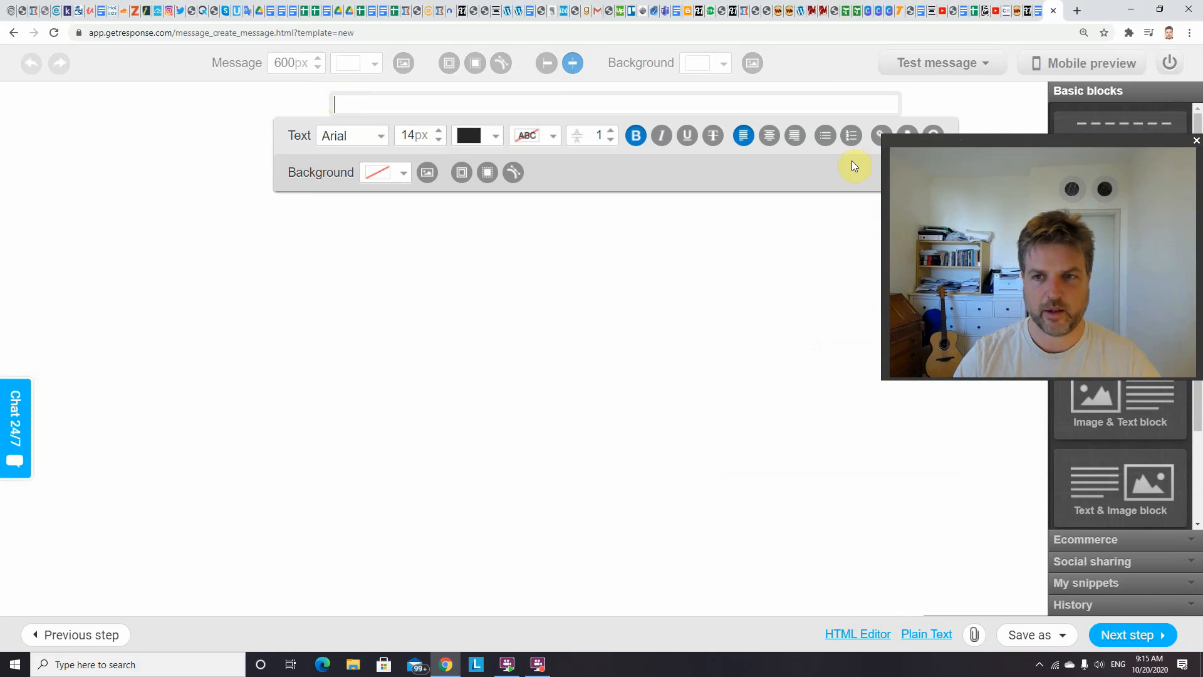
pyautogui.moveTo(980, 147); pyautogui.dragTo(965, 200)
pyautogui.click(964, 205)
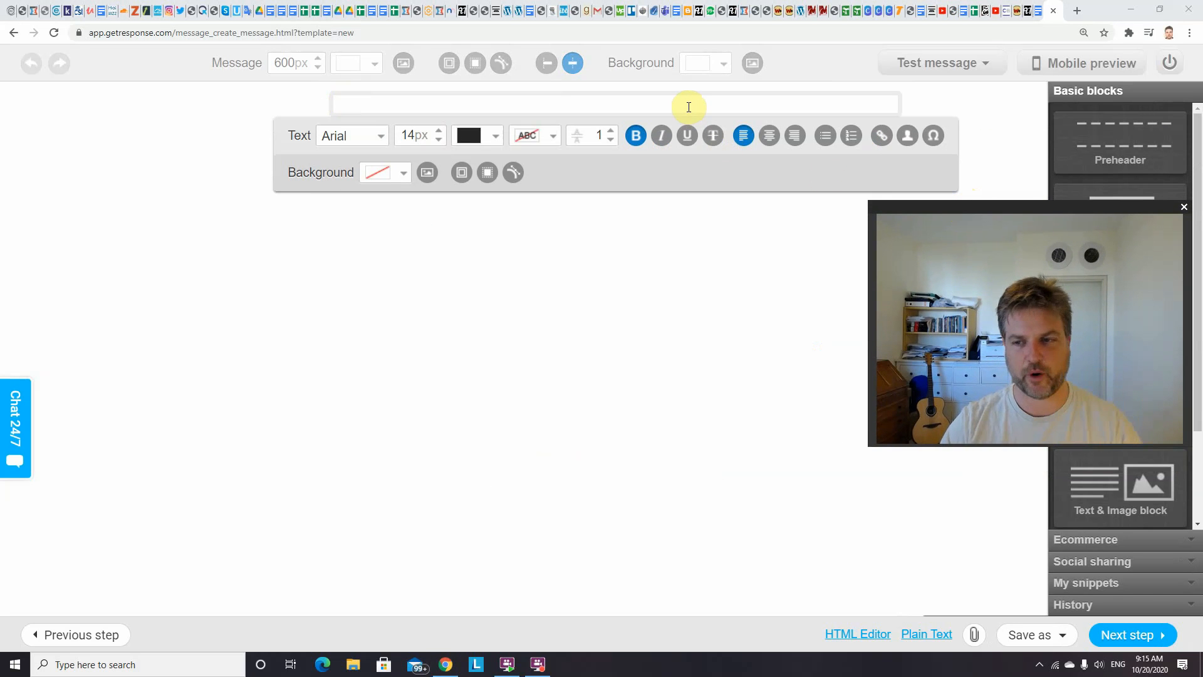
pyautogui.click(649, 105)
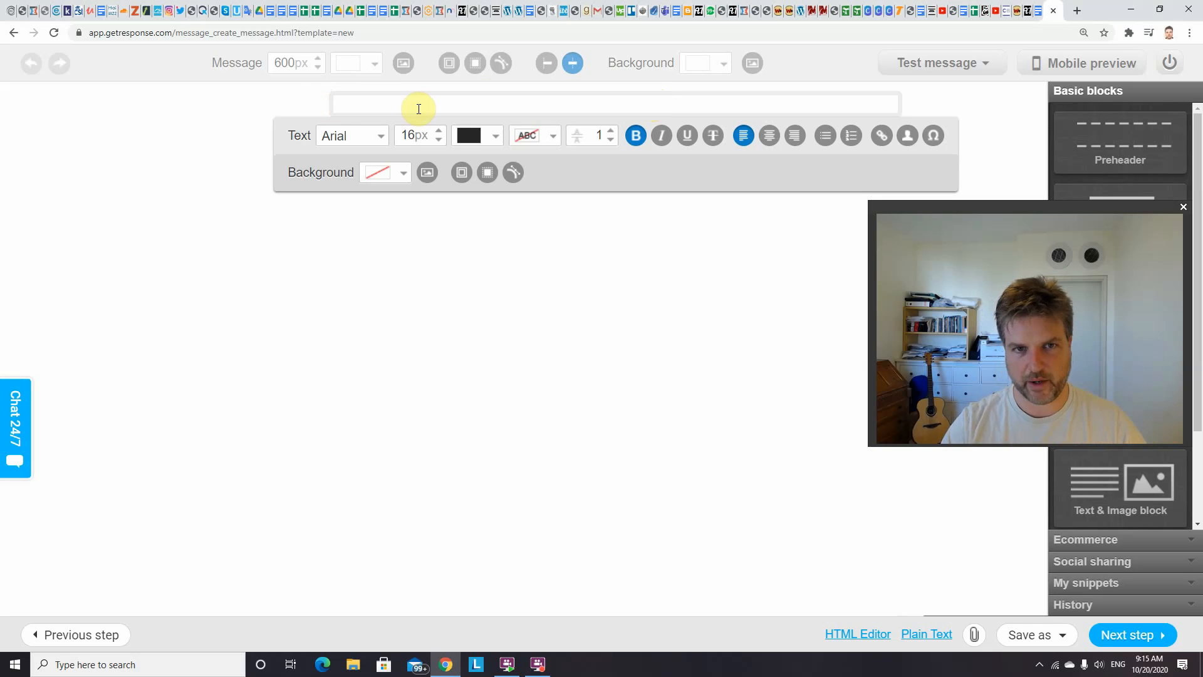
# Switch to the Email Swipes document in Google Docs and copy the Empire welcome email body, from "Welcome to the advanced training!" through the signature
pyautogui.click(1038, 11)
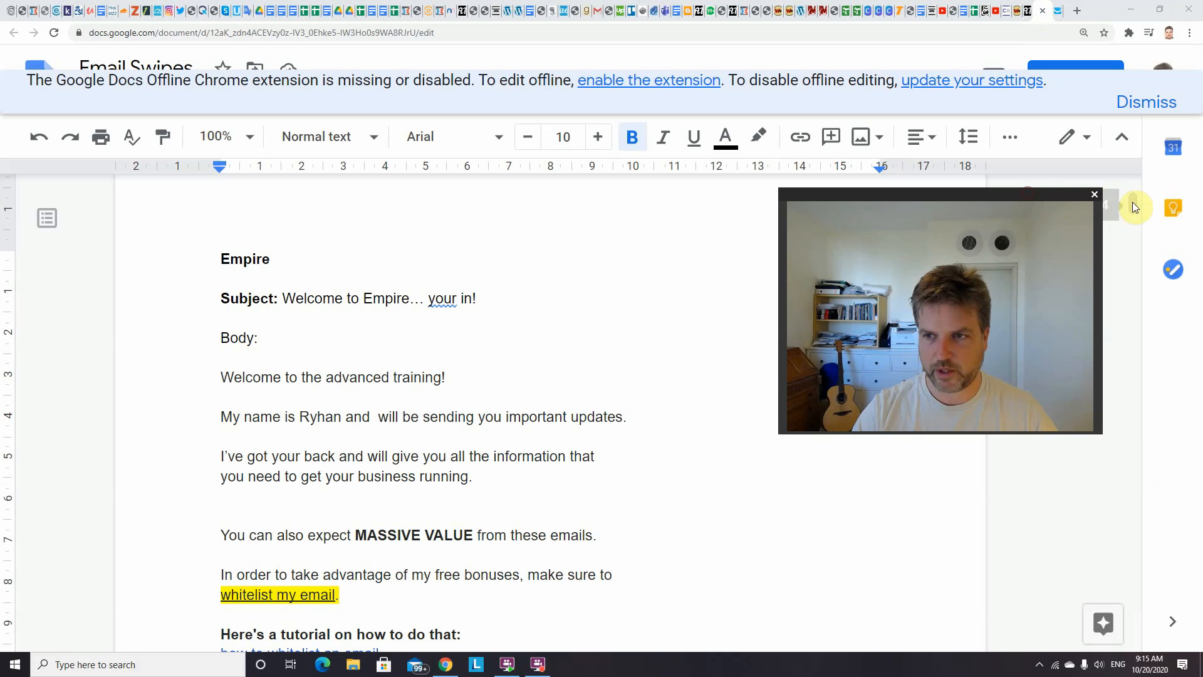
pyautogui.moveTo(1137, 203)
pyautogui.mouseDown()
pyautogui.moveTo(1135, 181)
pyautogui.moveTo(1128, 202)
pyautogui.mouseUp()
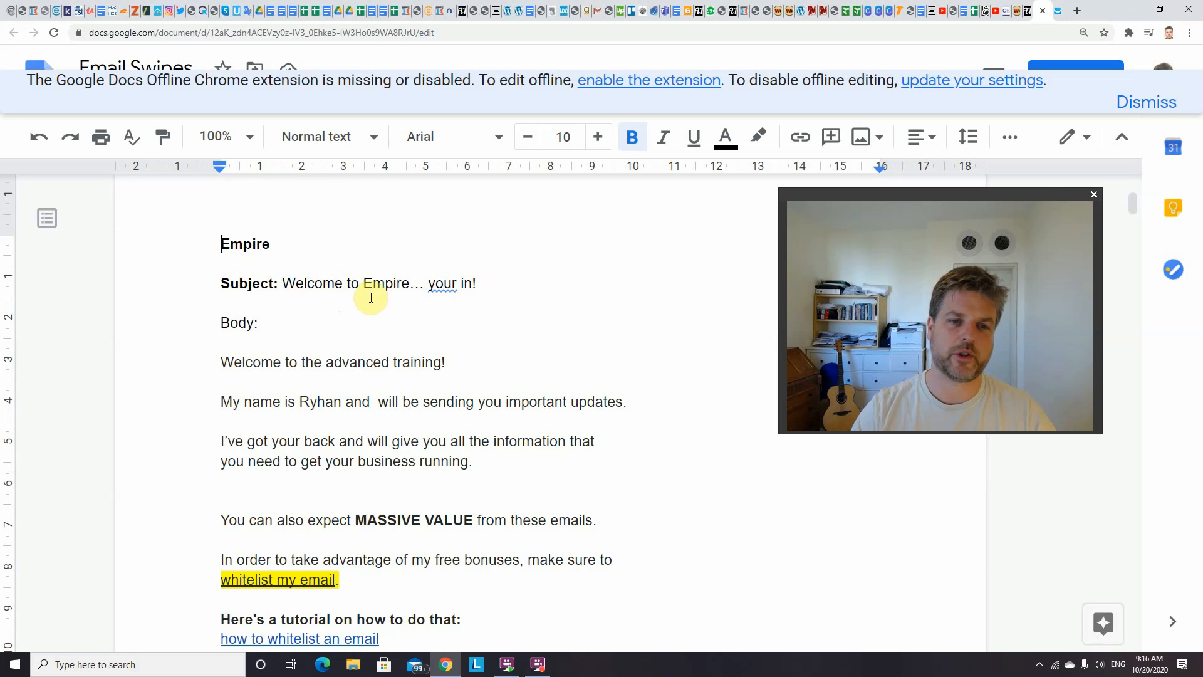
pyautogui.moveTo(363, 282); pyautogui.dragTo(406, 279)
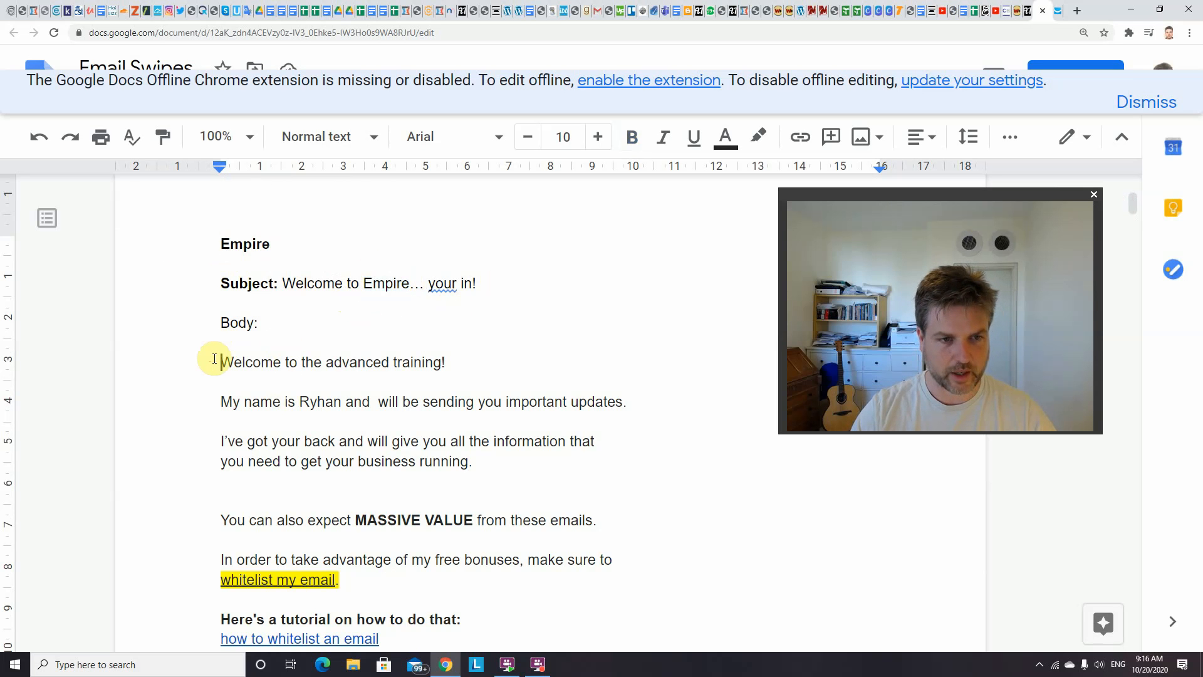
pyautogui.moveTo(214, 359); pyautogui.dragTo(560, 517)
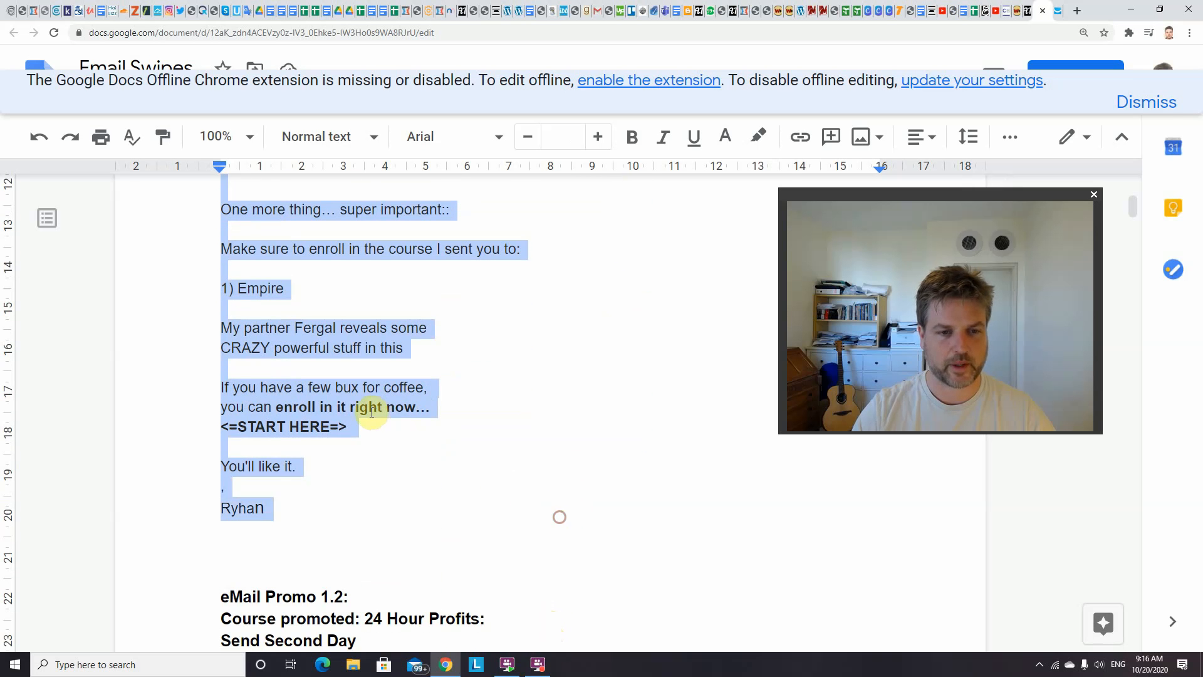
pyautogui.rightClick(372, 411)
pyautogui.click(457, 168)
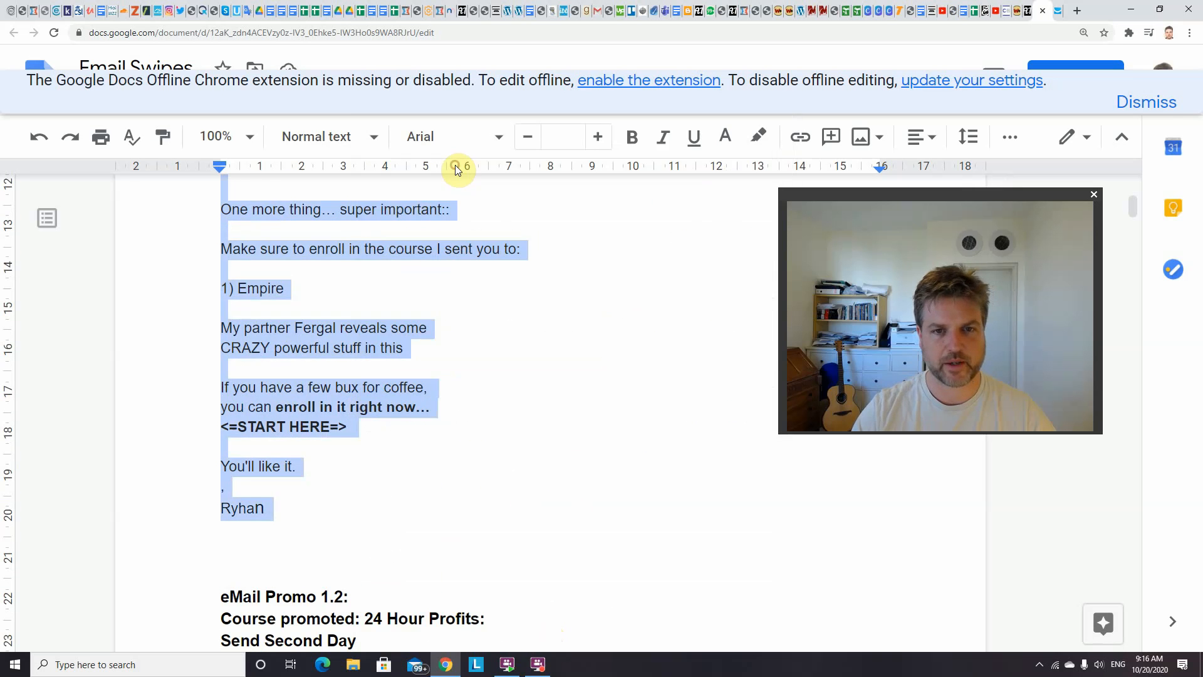
pyautogui.click(593, 378)
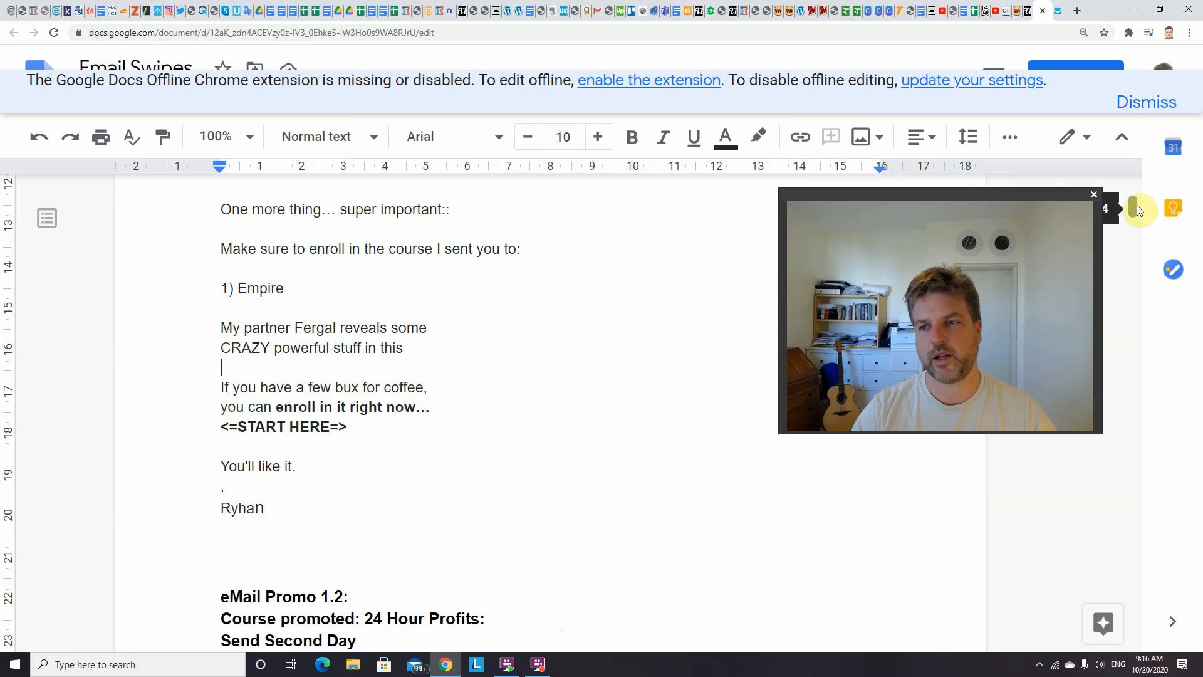
pyautogui.moveTo(1136, 204); pyautogui.dragTo(1133, 201)
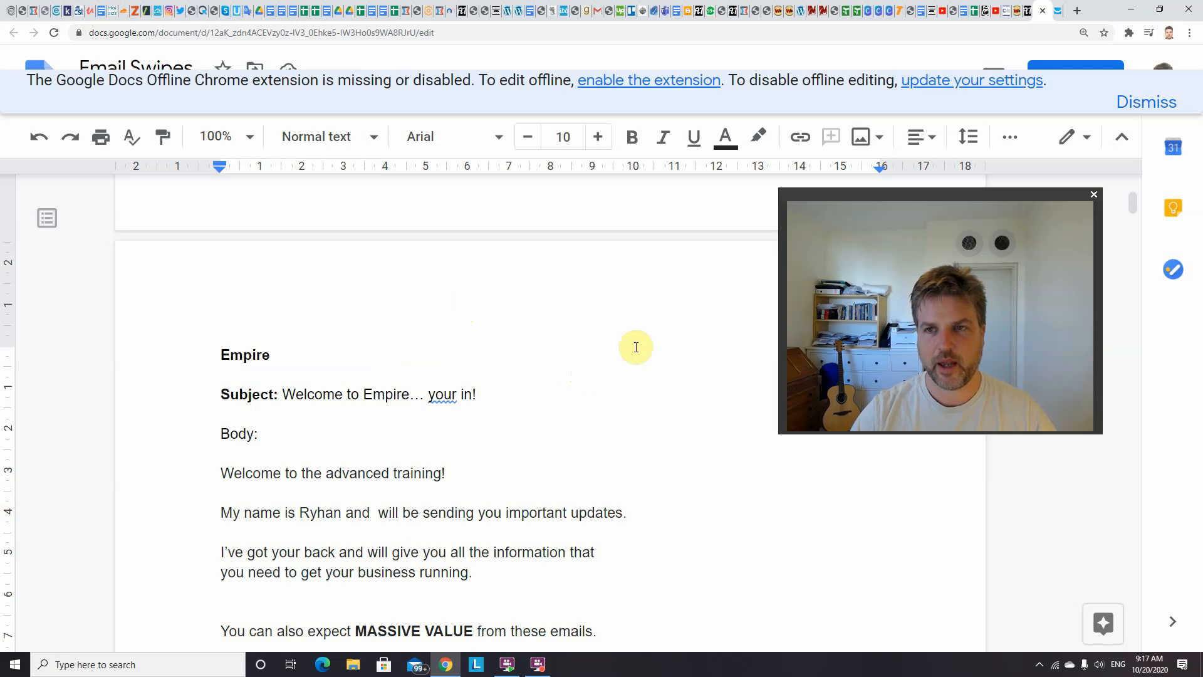
# Return to the GetResponse message editor and paste the copied email body into the empty text block
pyautogui.click(1058, 14)
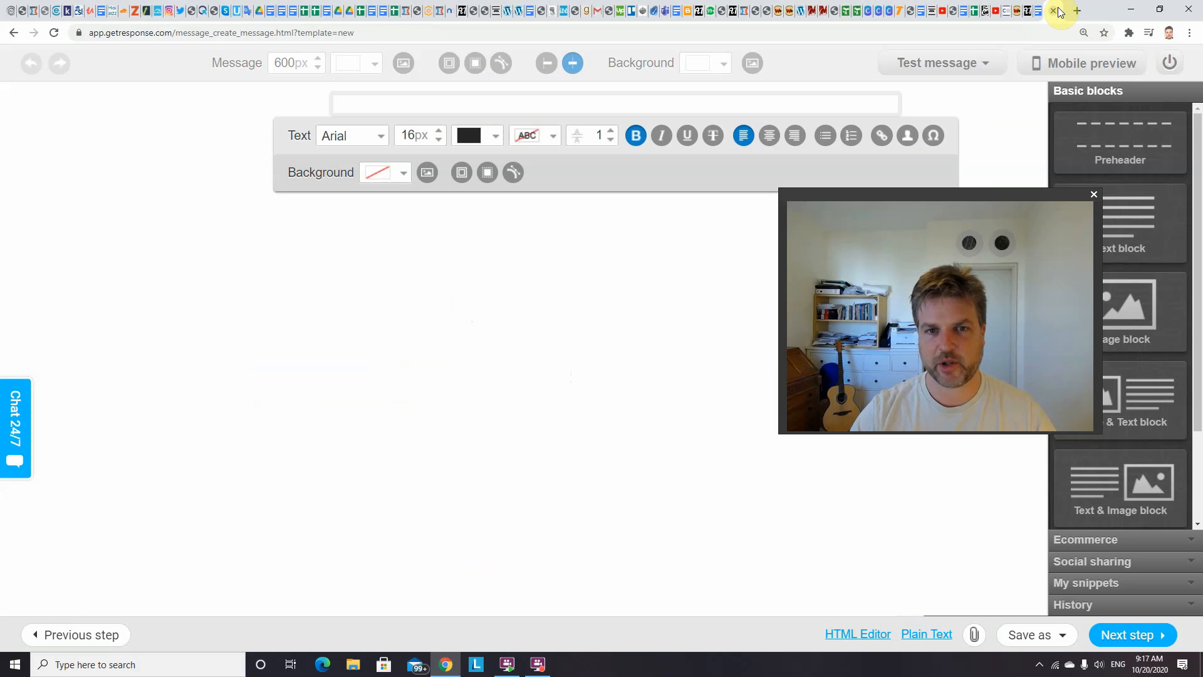
pyautogui.rightClick(365, 99)
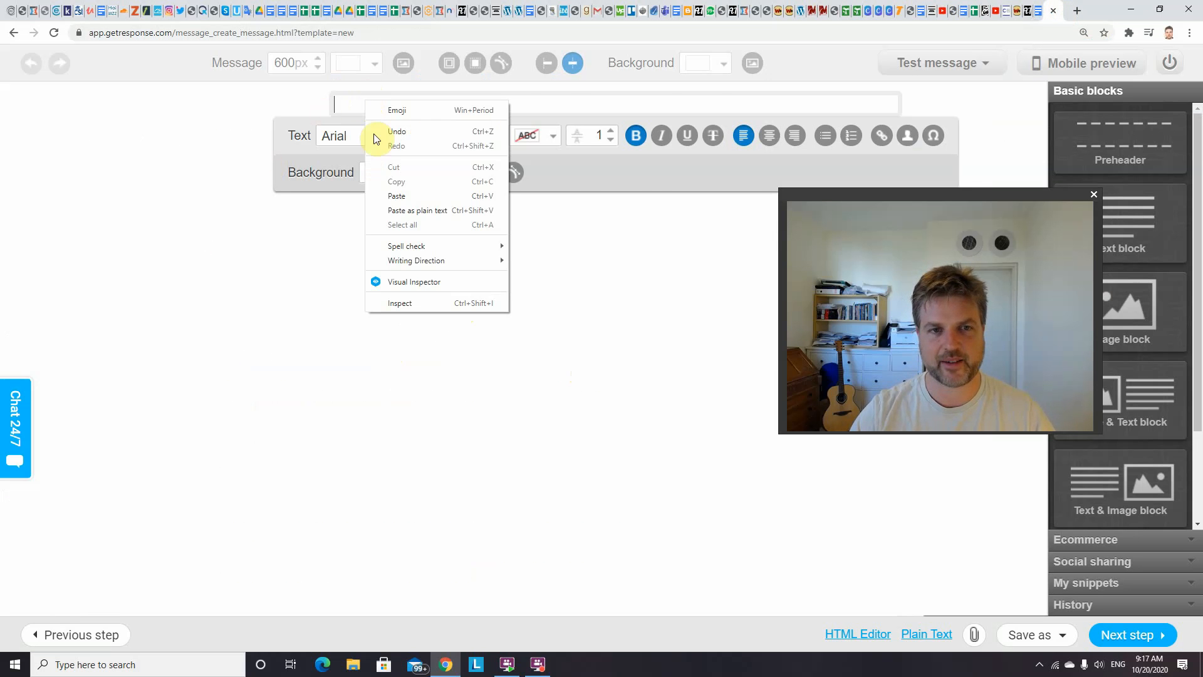
pyautogui.click(400, 196)
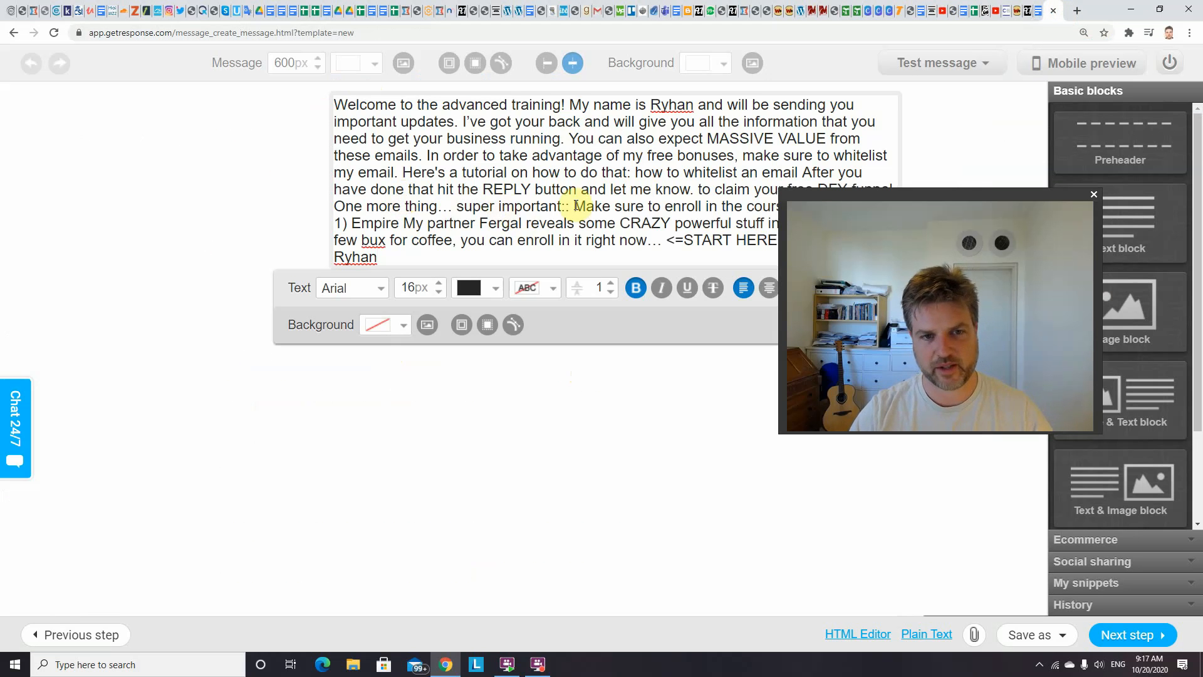
# Insert a blank line after the "Welcome to the advanced training!" greeting and another after the sentence about sending important updates
pyautogui.click(571, 101)
pyautogui.press('Return')
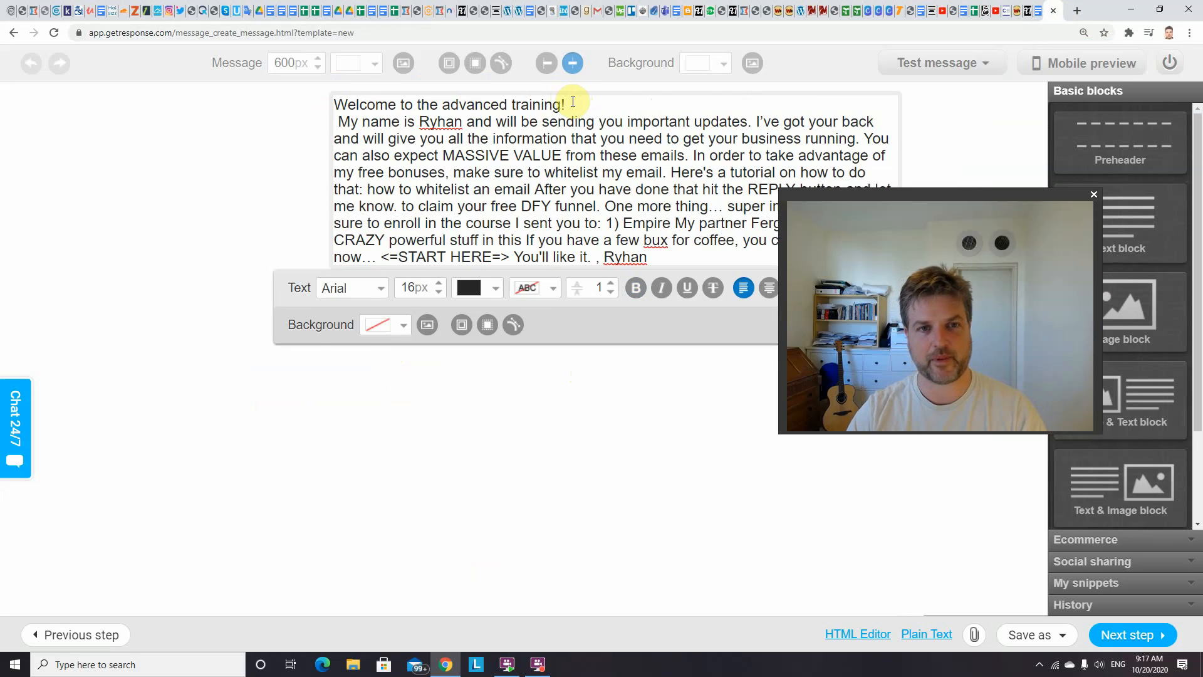
pyautogui.press('Return')
pyautogui.moveTo(961, 193); pyautogui.dragTo(1049, 285)
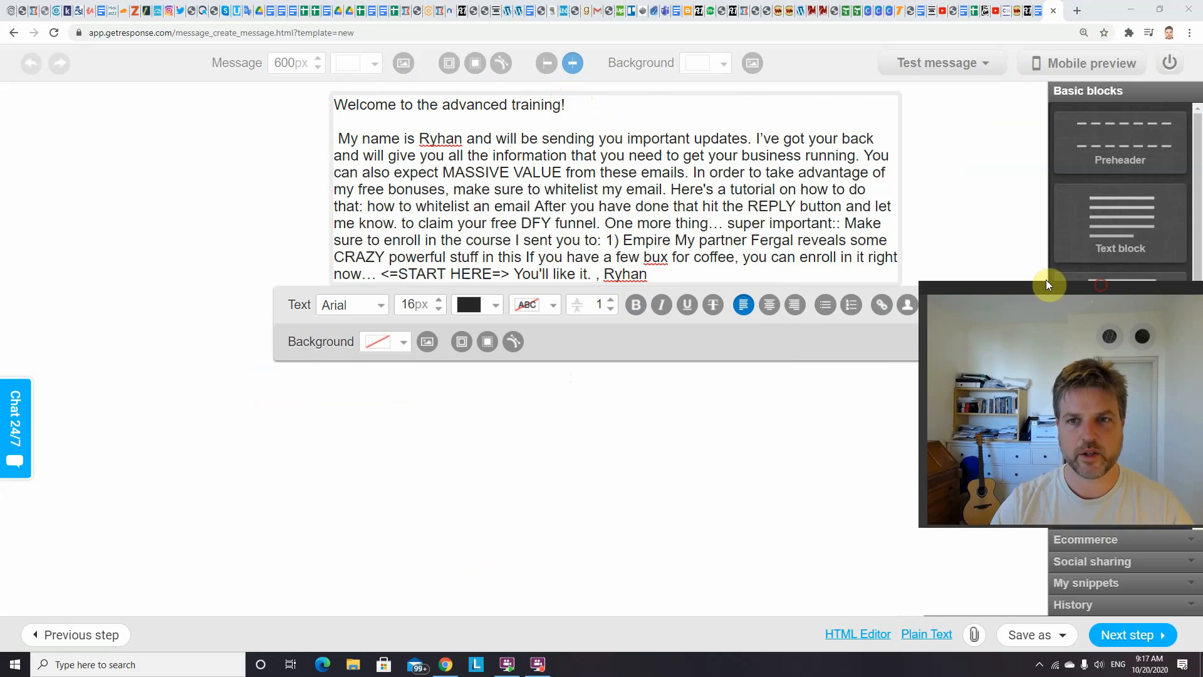
pyautogui.click(757, 135)
pyautogui.press('Return')
# Insert blank lines before the sentences starting "You can also expect", "In order to take advantage" and "Here's a tutorial" in the email text
pyautogui.press('Return')
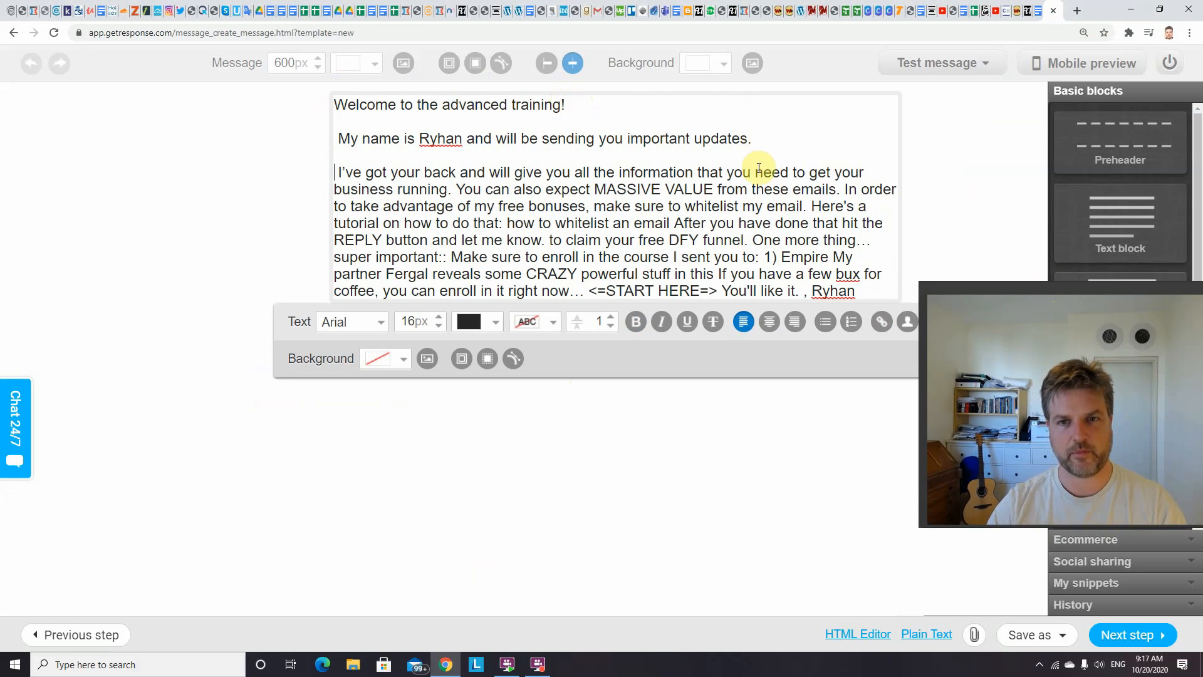
pyautogui.click(842, 189)
pyautogui.press('Return')
pyautogui.press('Return')
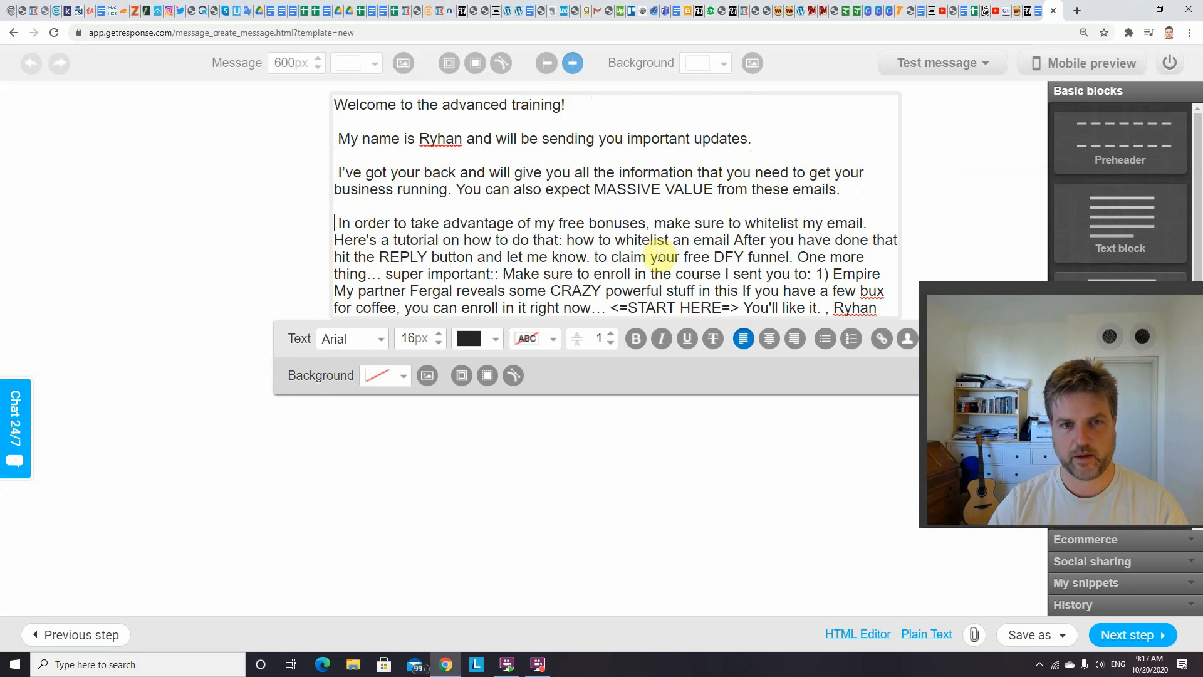
pyautogui.click(458, 188)
pyautogui.press('Return')
pyautogui.press('Return')
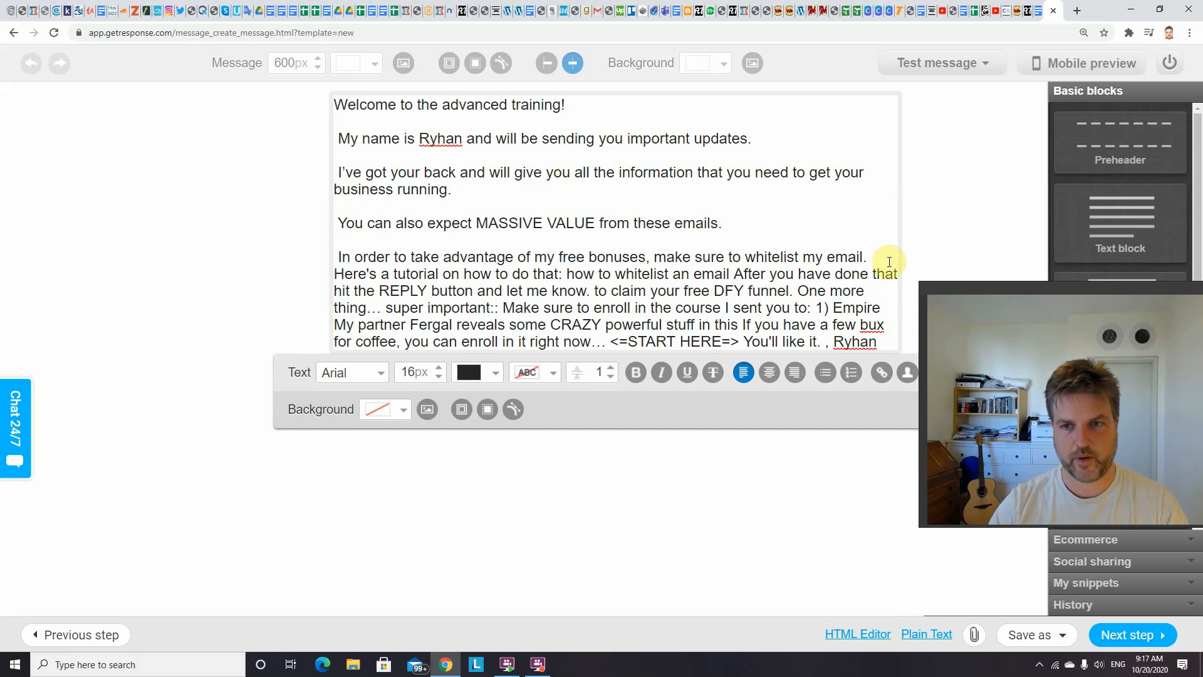
pyautogui.click(336, 274)
pyautogui.press('Return')
pyautogui.press('Return')
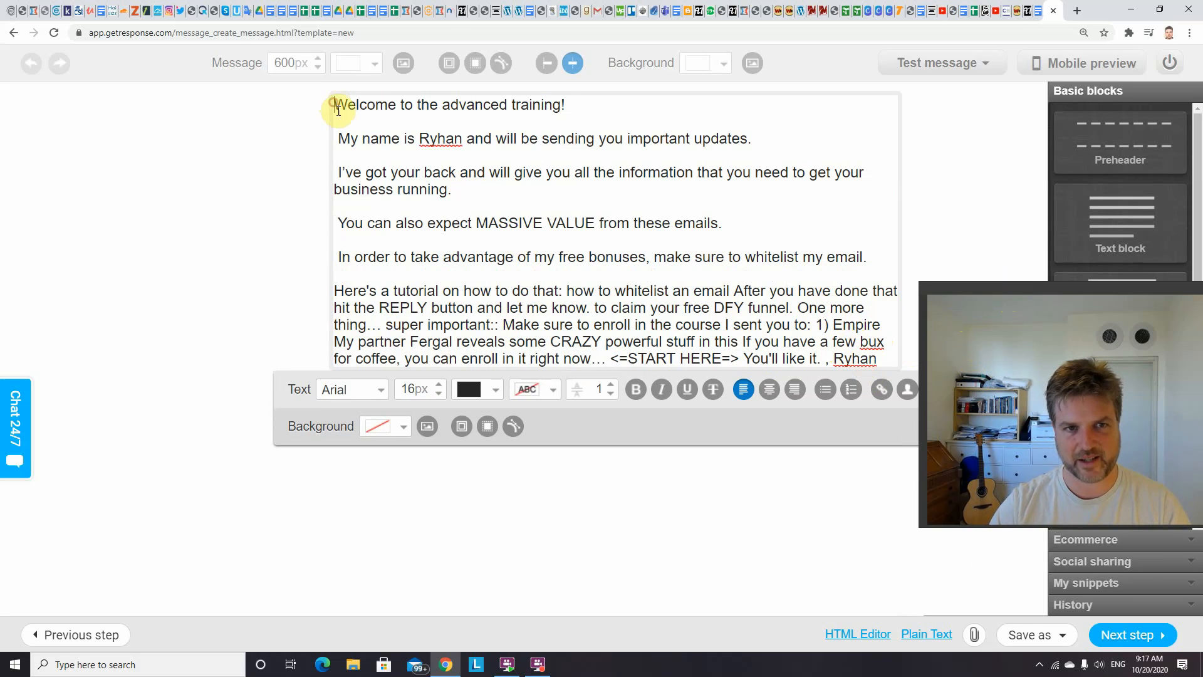
# Finish the message to return to the autoresponder settings, and cancel the Whitelist --intro autoresponder without saving
pyautogui.moveTo(339, 109); pyautogui.dragTo(871, 320)
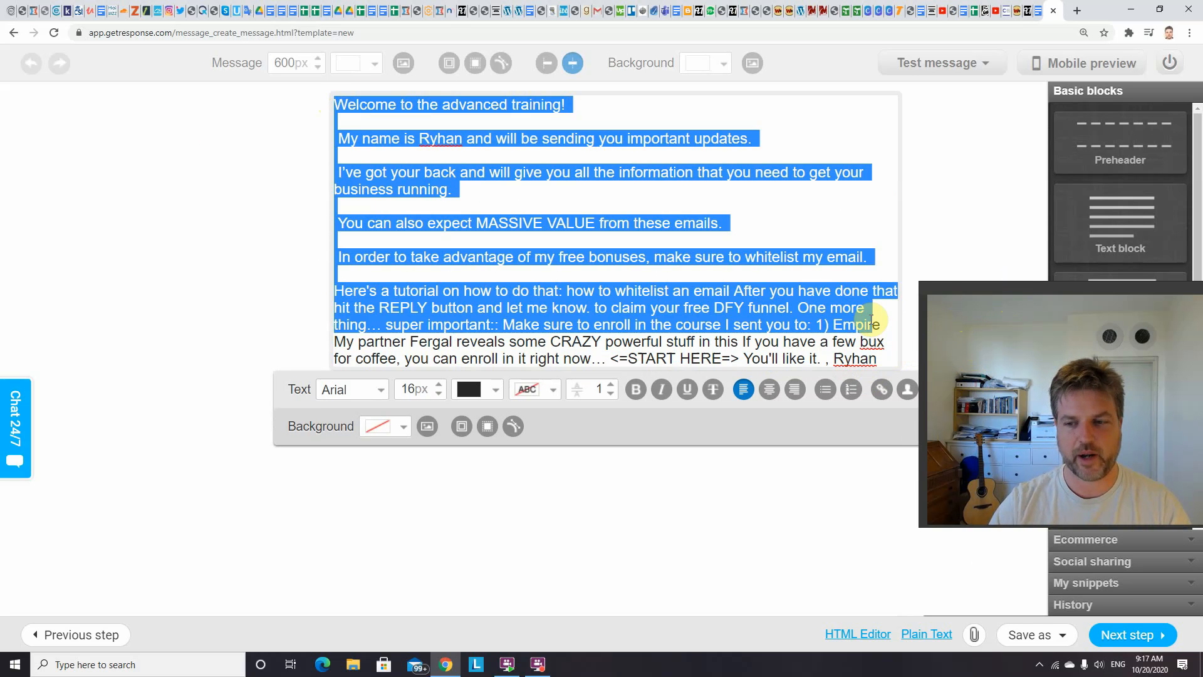
pyautogui.click(1125, 633)
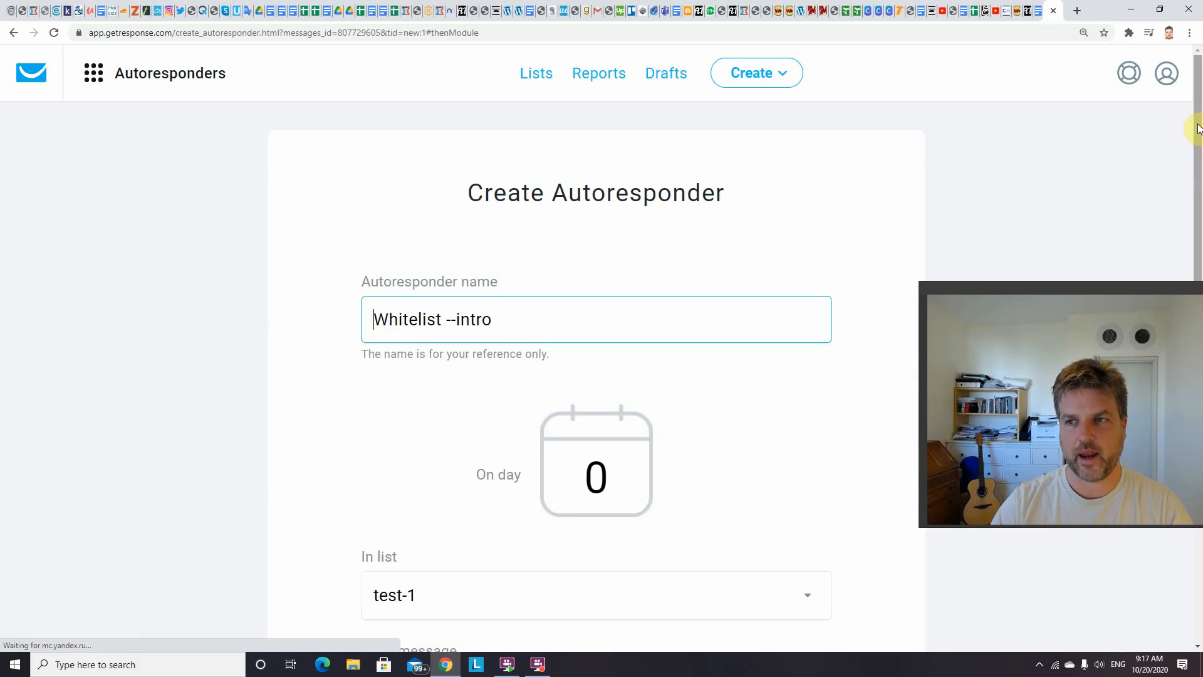
pyautogui.moveTo(1197, 121); pyautogui.dragTo(1198, 426)
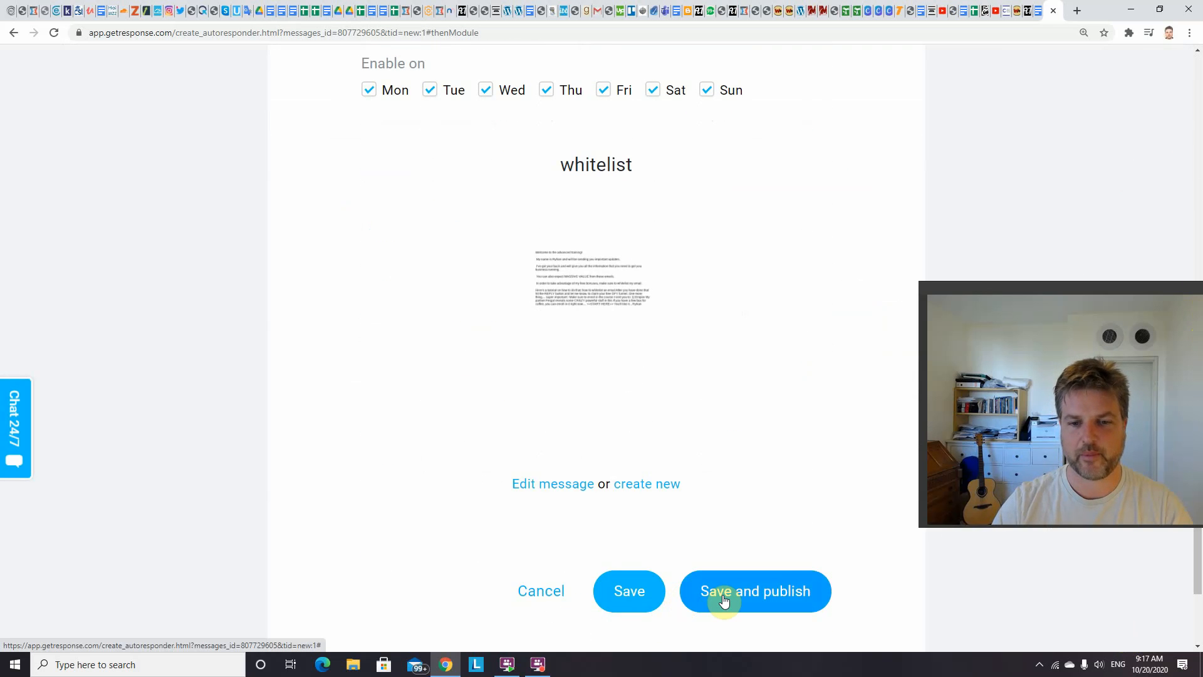
pyautogui.click(540, 592)
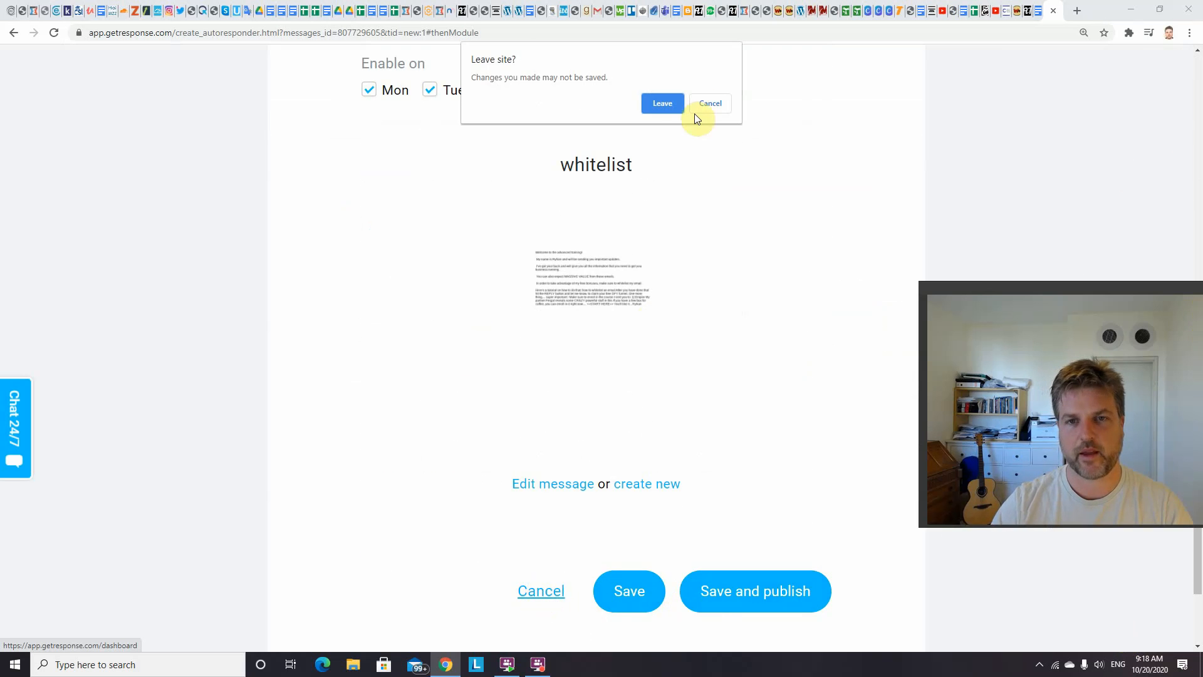
pyautogui.click(669, 100)
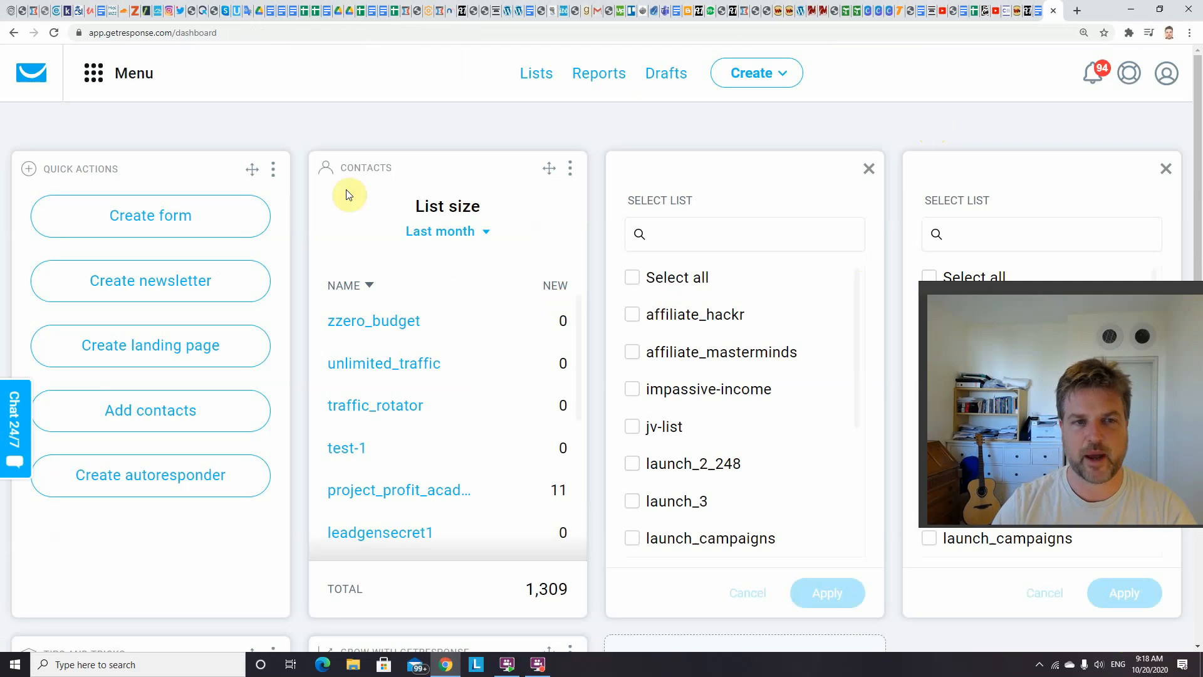
# Open the autoresponder manager and start a new autoresponder on day 0 of the calendar
pyautogui.click(93, 79)
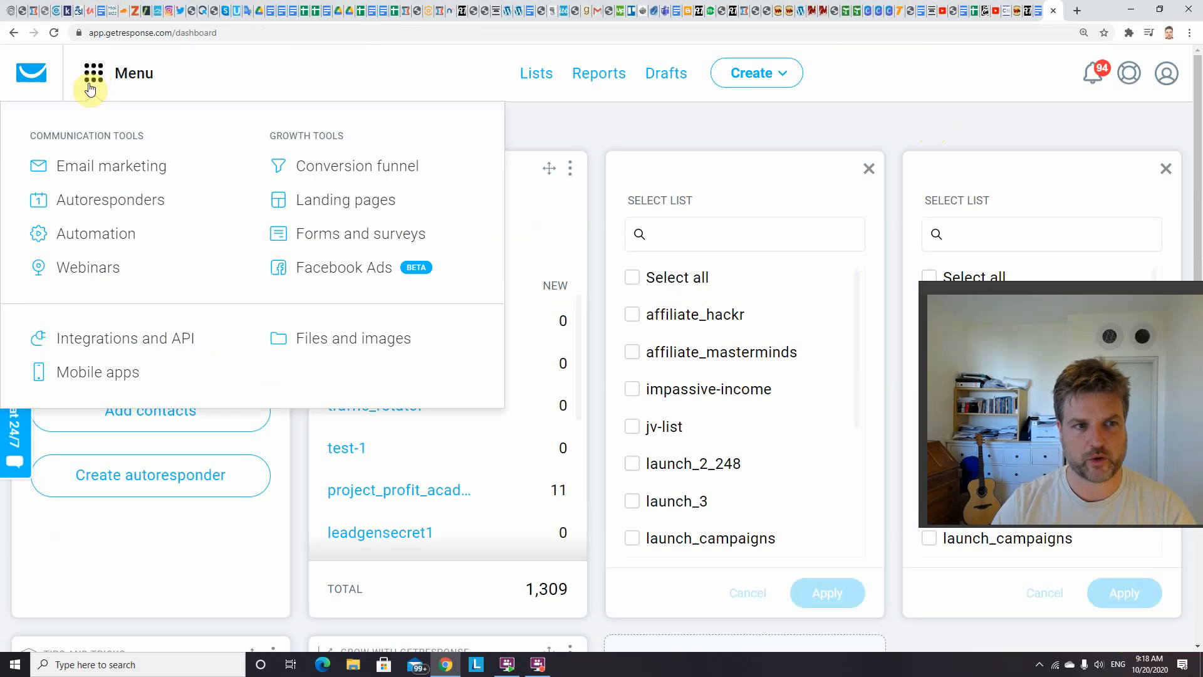
pyautogui.click(111, 207)
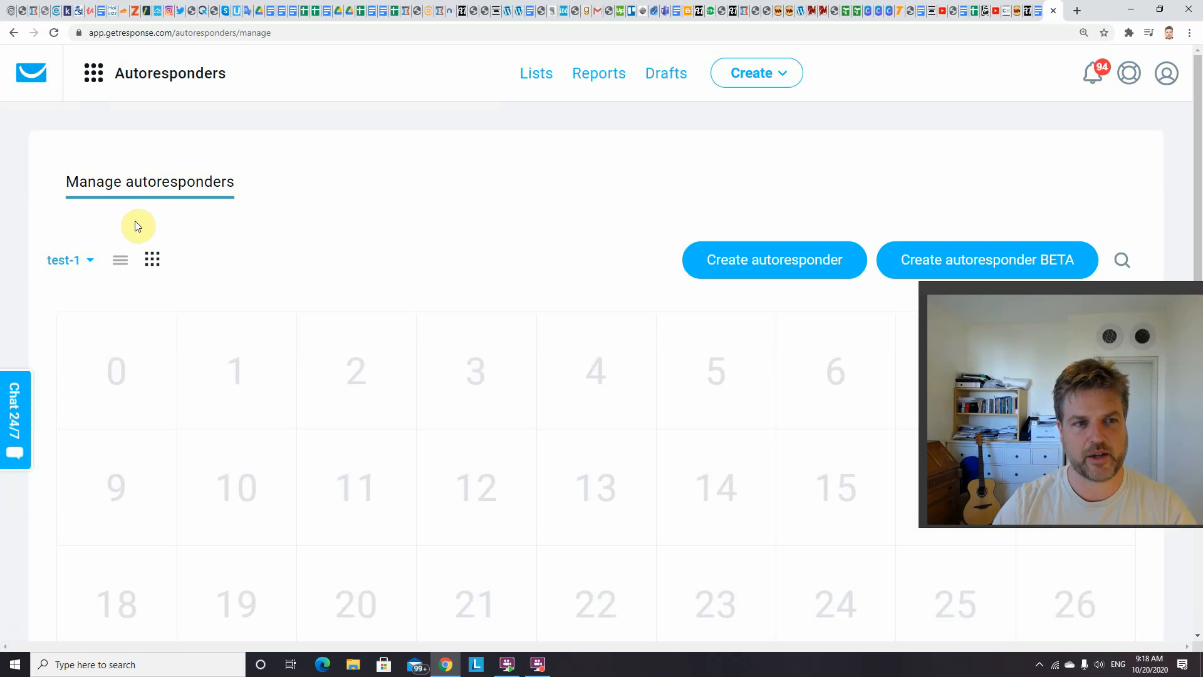
pyautogui.click(91, 265)
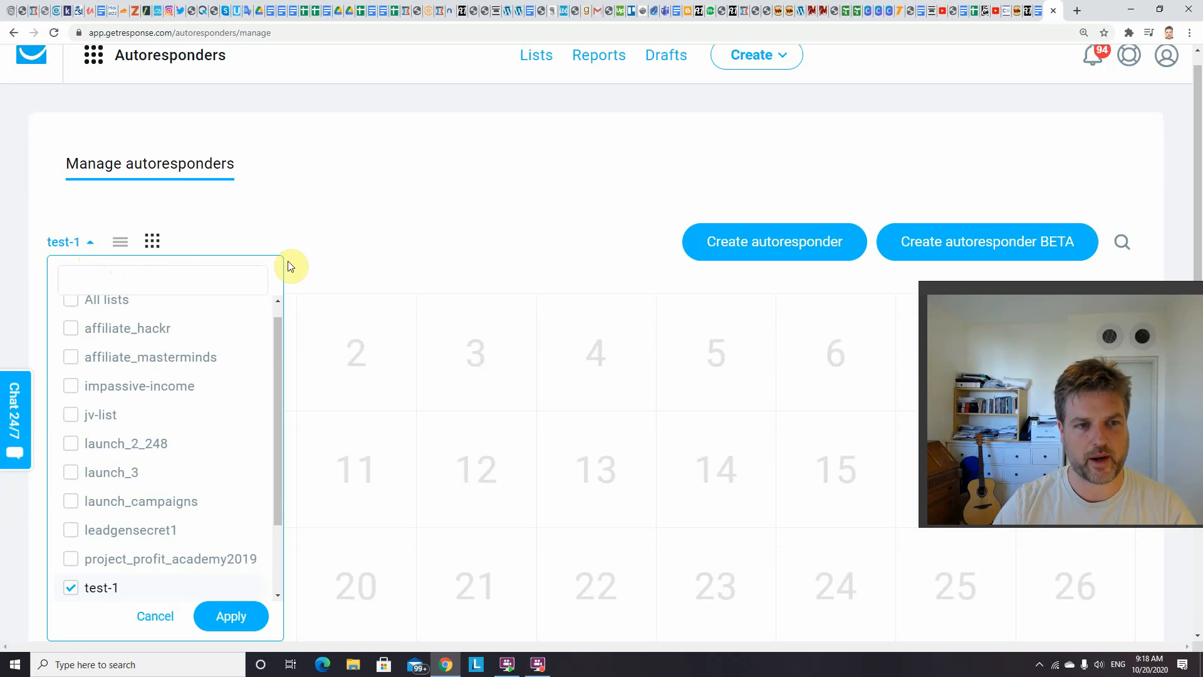
pyautogui.click(367, 254)
pyautogui.click(135, 349)
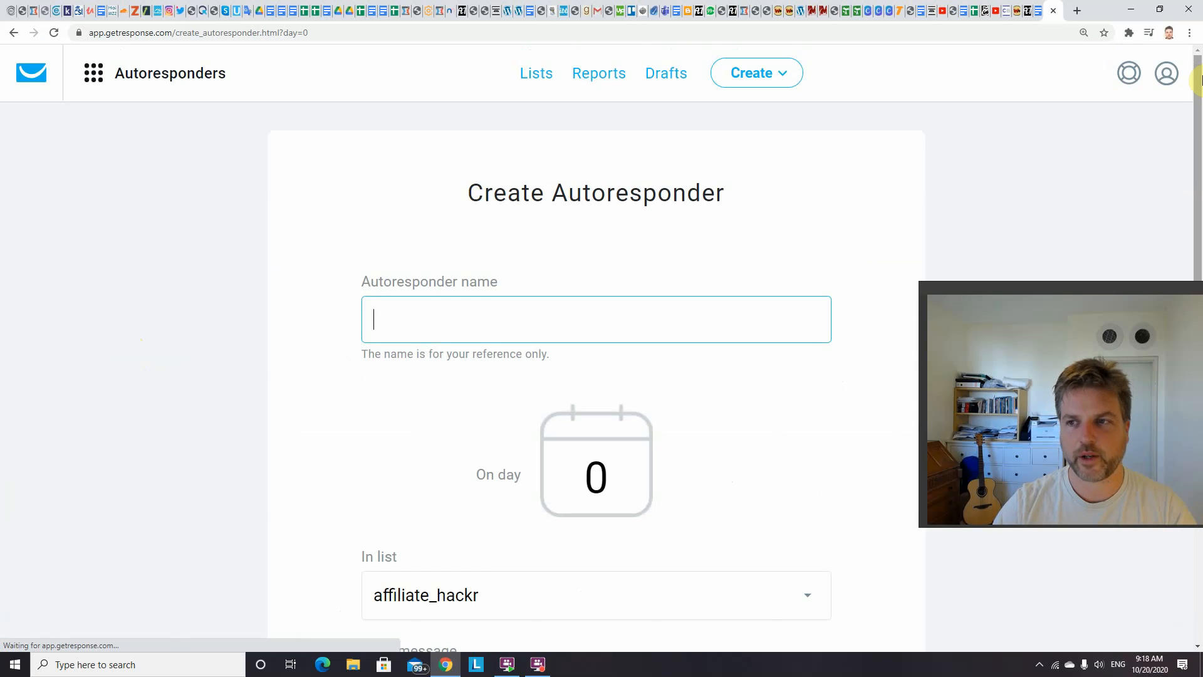
# Name the new autoresponder "test" and assign it to the test-1 list
pyautogui.scroll(-2, 1199, 80)
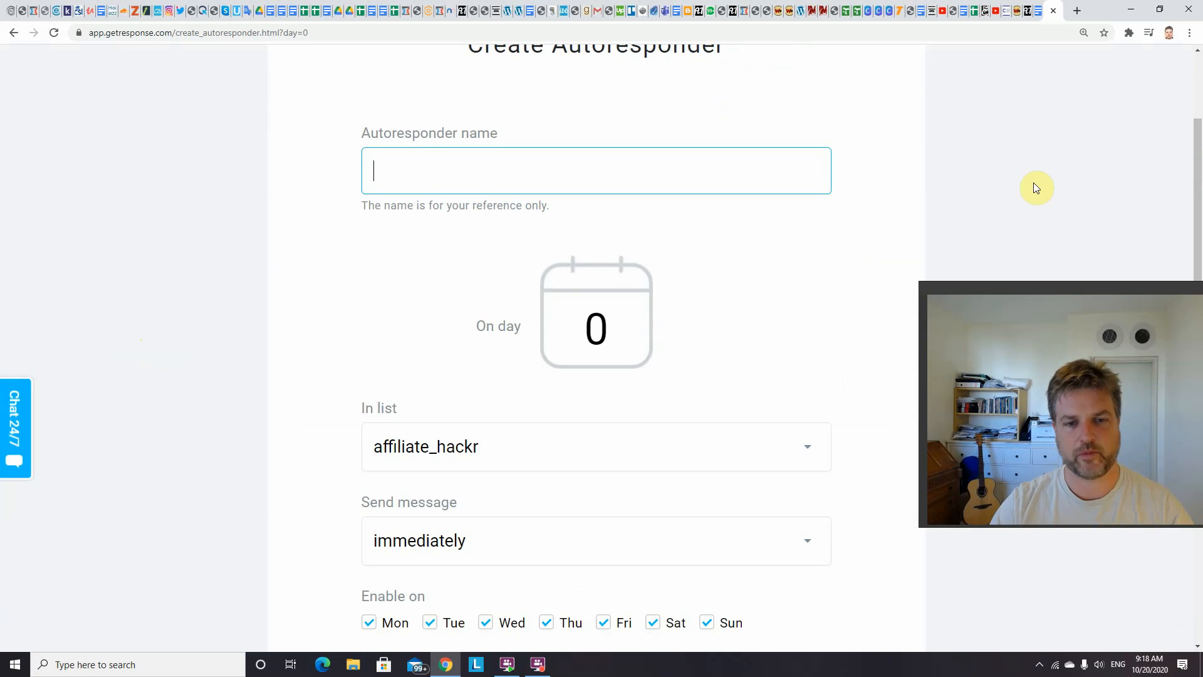
pyautogui.write('test')
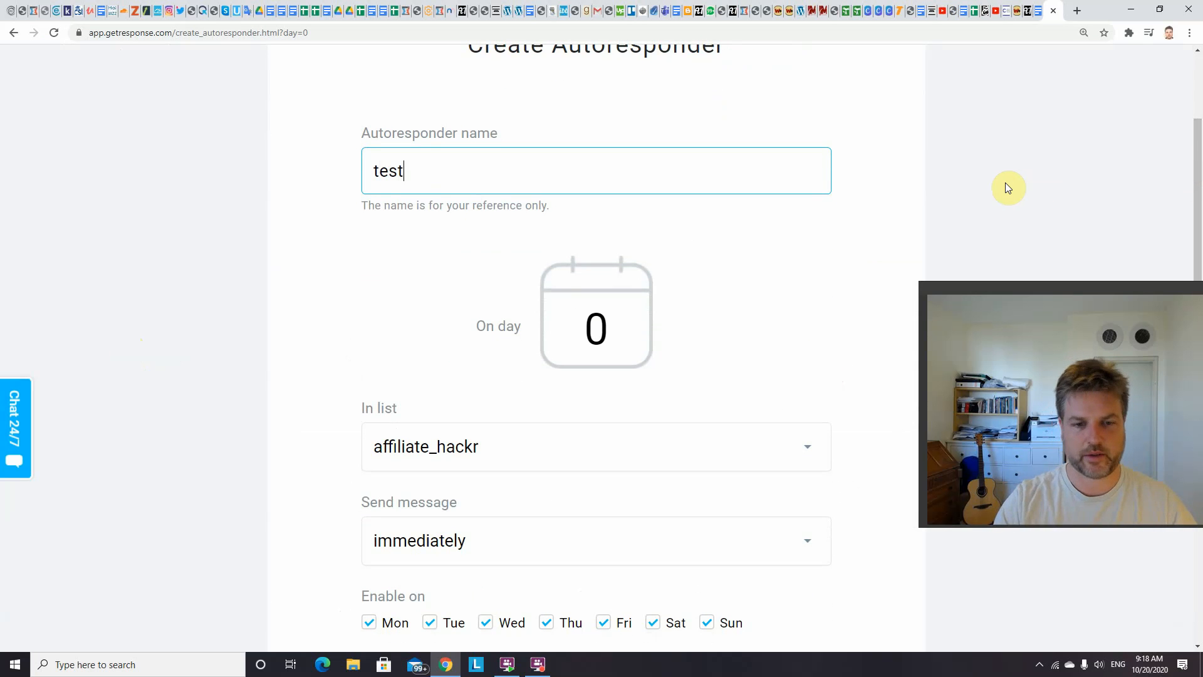
pyautogui.moveTo(1200, 197); pyautogui.dragTo(1197, 324)
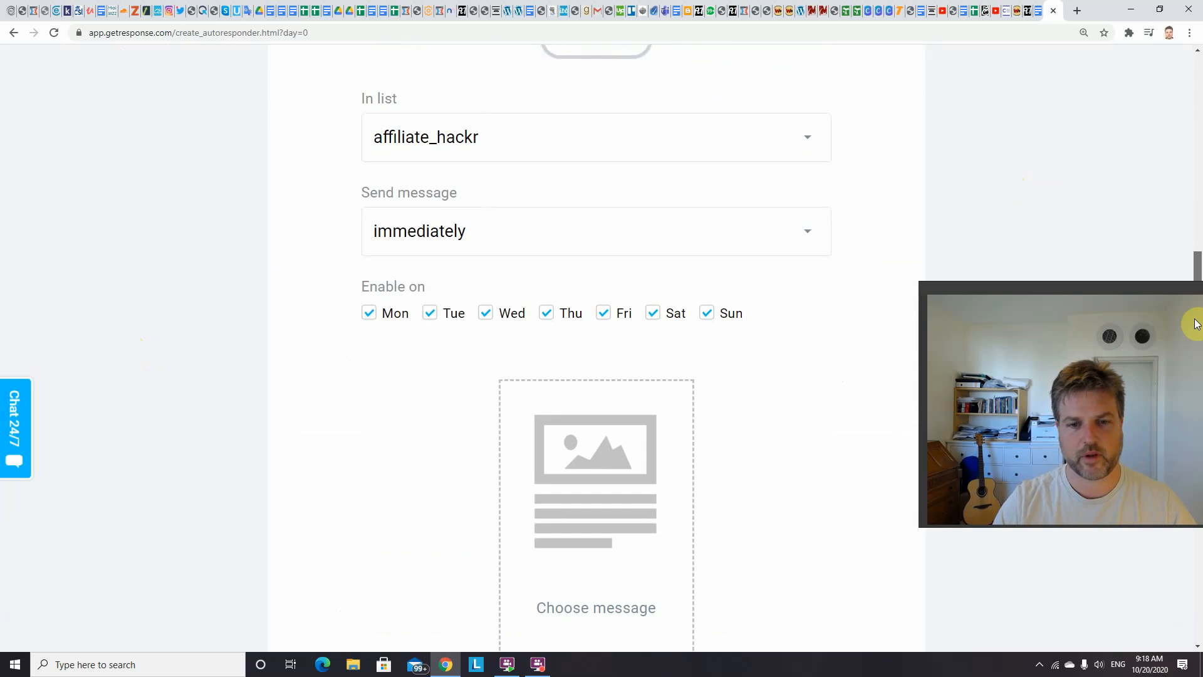
pyautogui.click(780, 157)
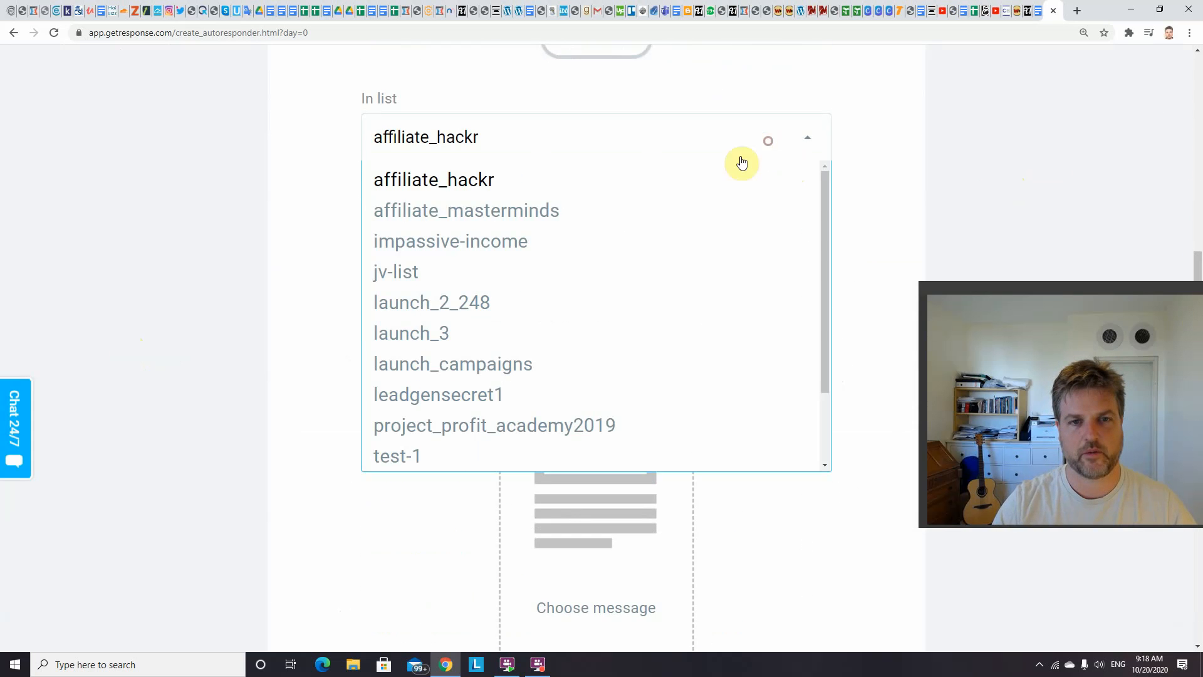
pyautogui.click(420, 456)
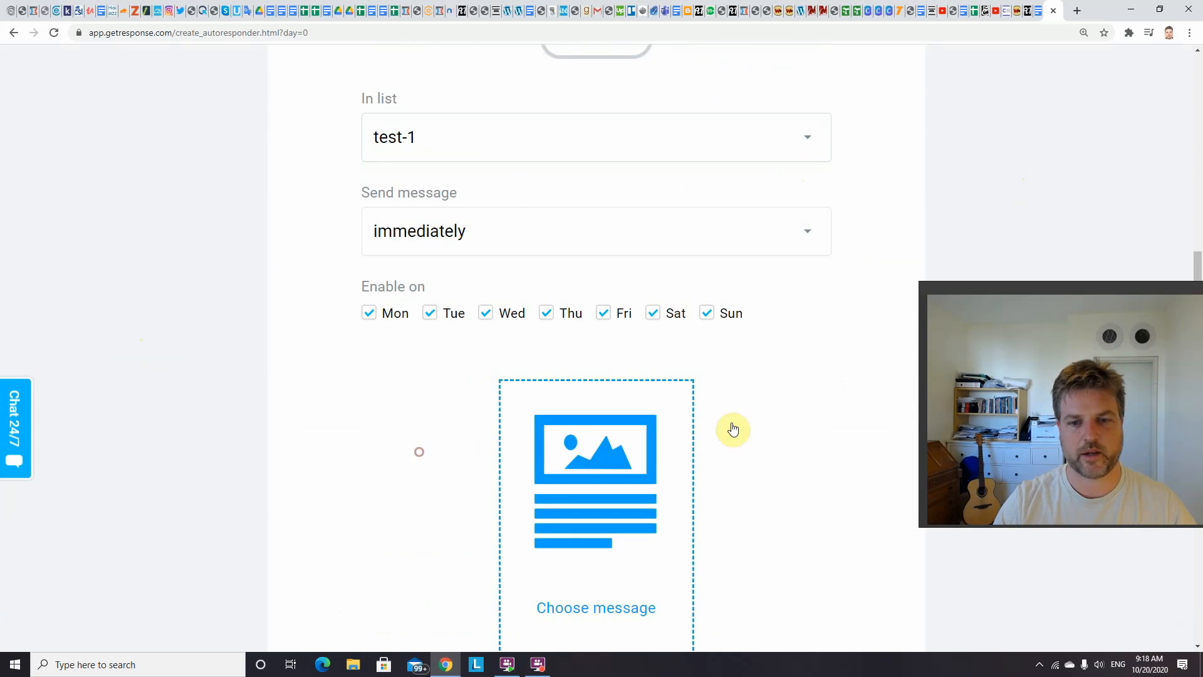
# Search the existing autoresponder messages for "whit" and choose Welcome--whitelist--Empire as the new autoresponder's message
pyautogui.moveTo(1116, 291); pyautogui.dragTo(1005, 199)
pyautogui.moveTo(1198, 272); pyautogui.dragTo(1196, 335)
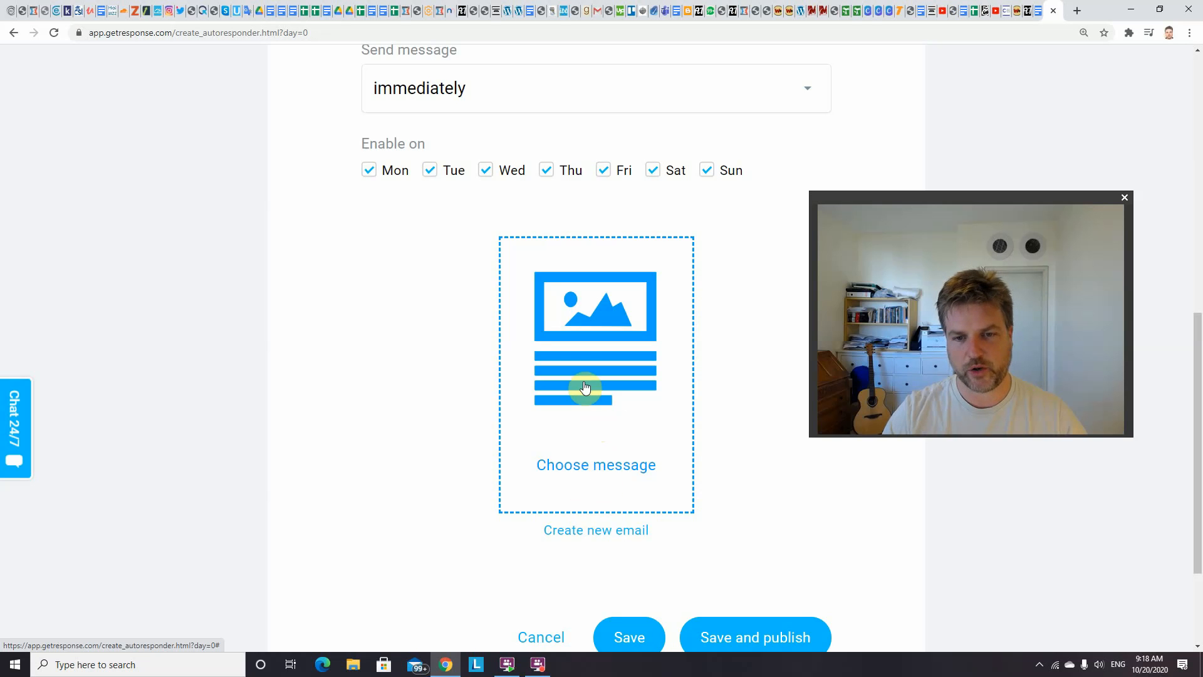
pyautogui.click(599, 396)
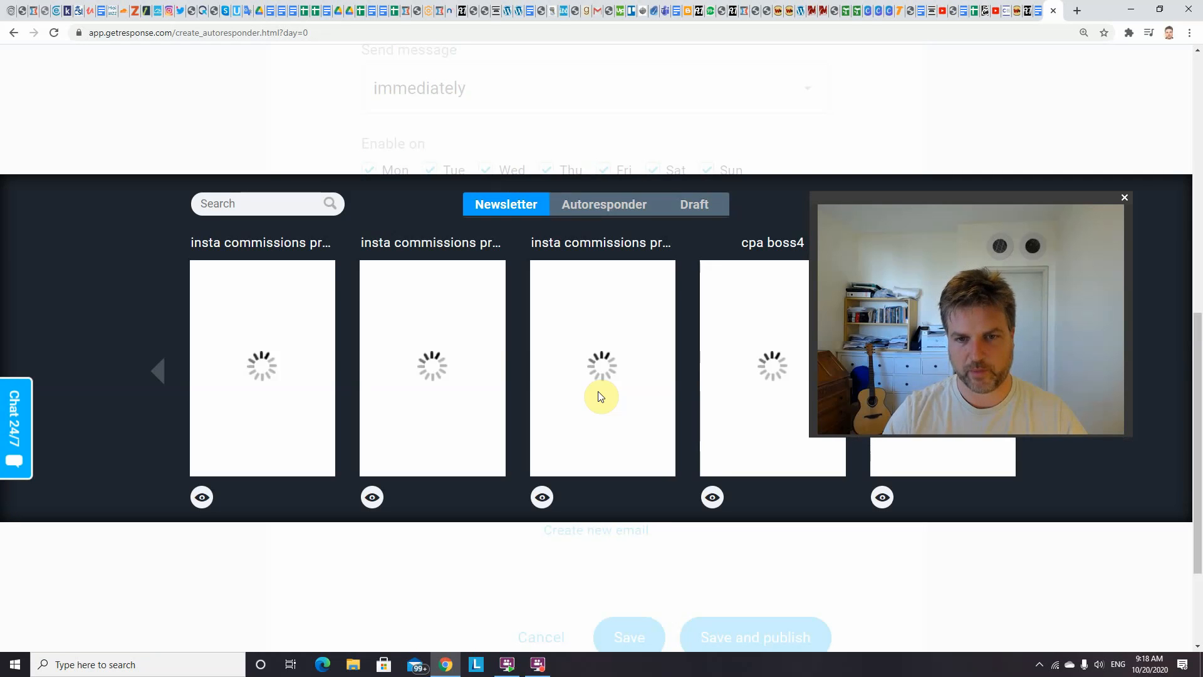
pyautogui.click(593, 219)
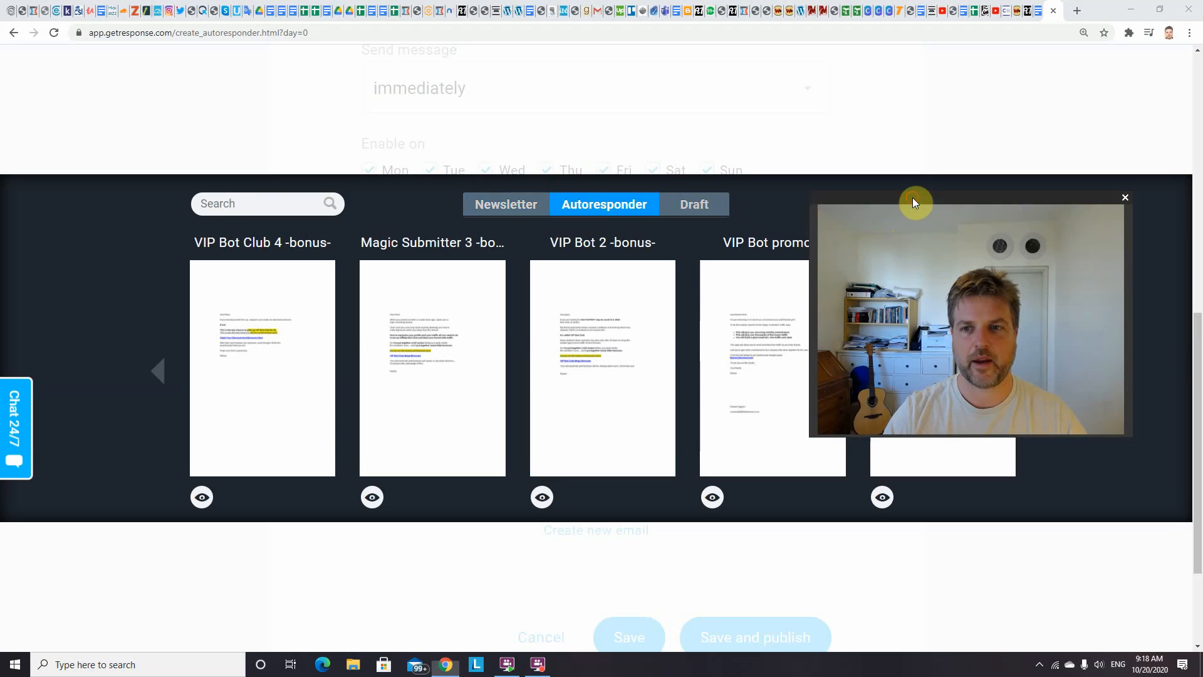
pyautogui.moveTo(913, 199); pyautogui.dragTo(957, 378)
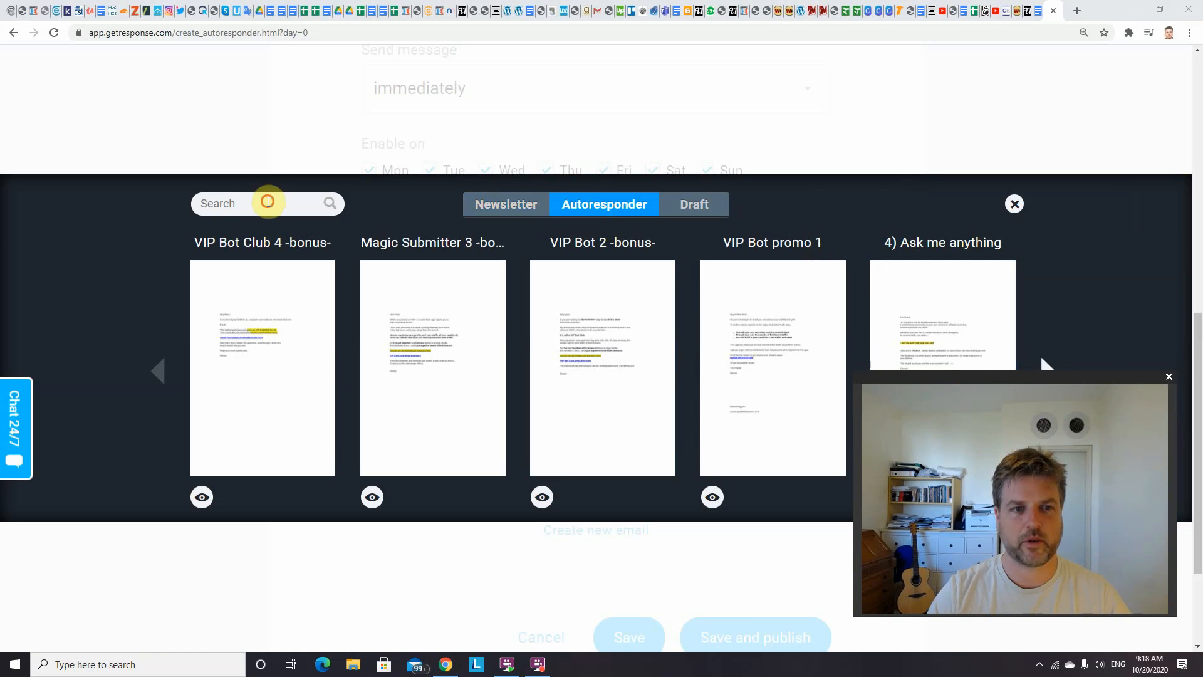
pyautogui.click(268, 201)
pyautogui.write('whi')
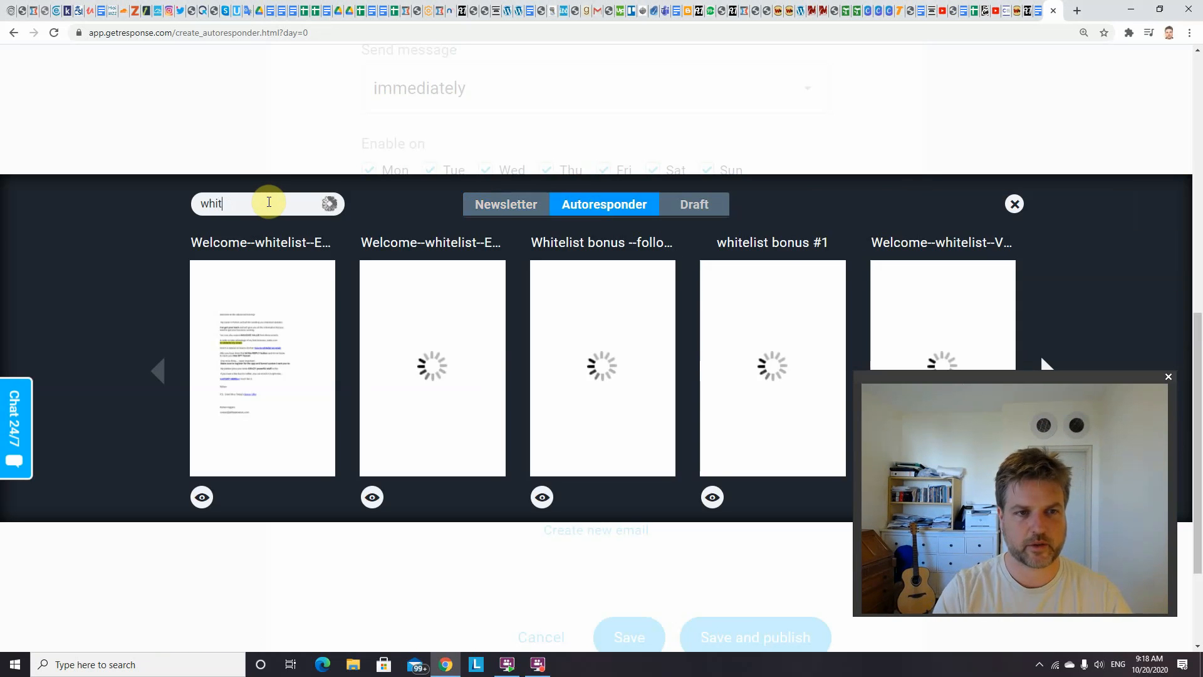
pyautogui.write('t')
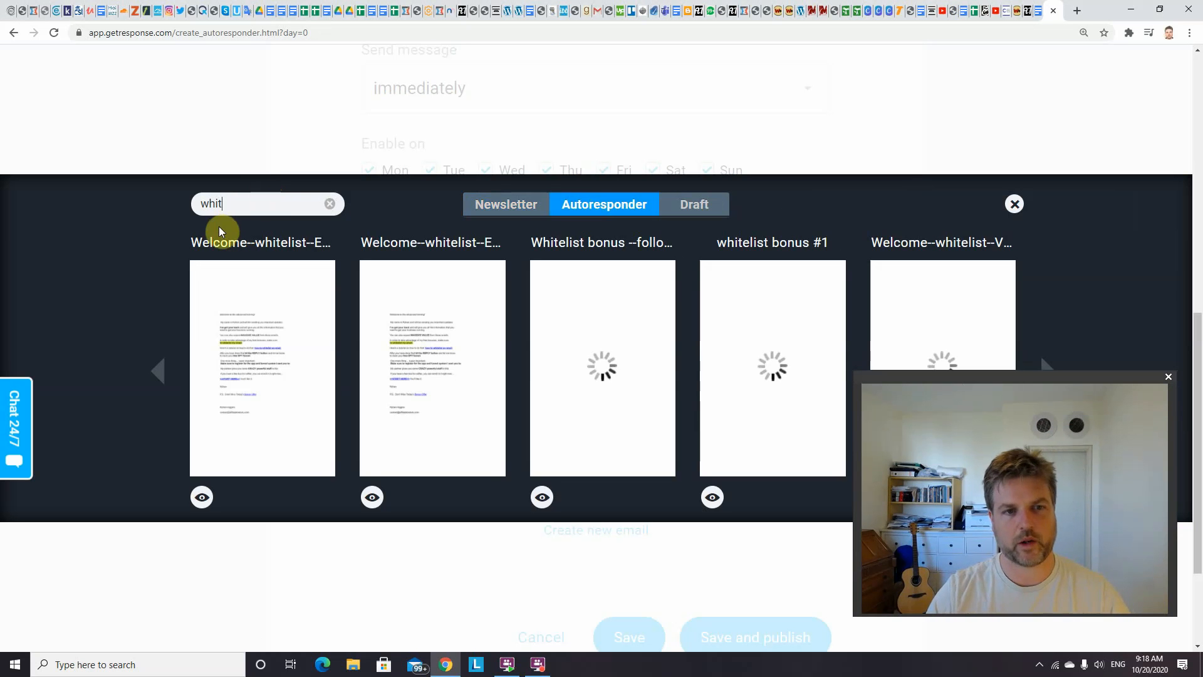
pyautogui.click(270, 383)
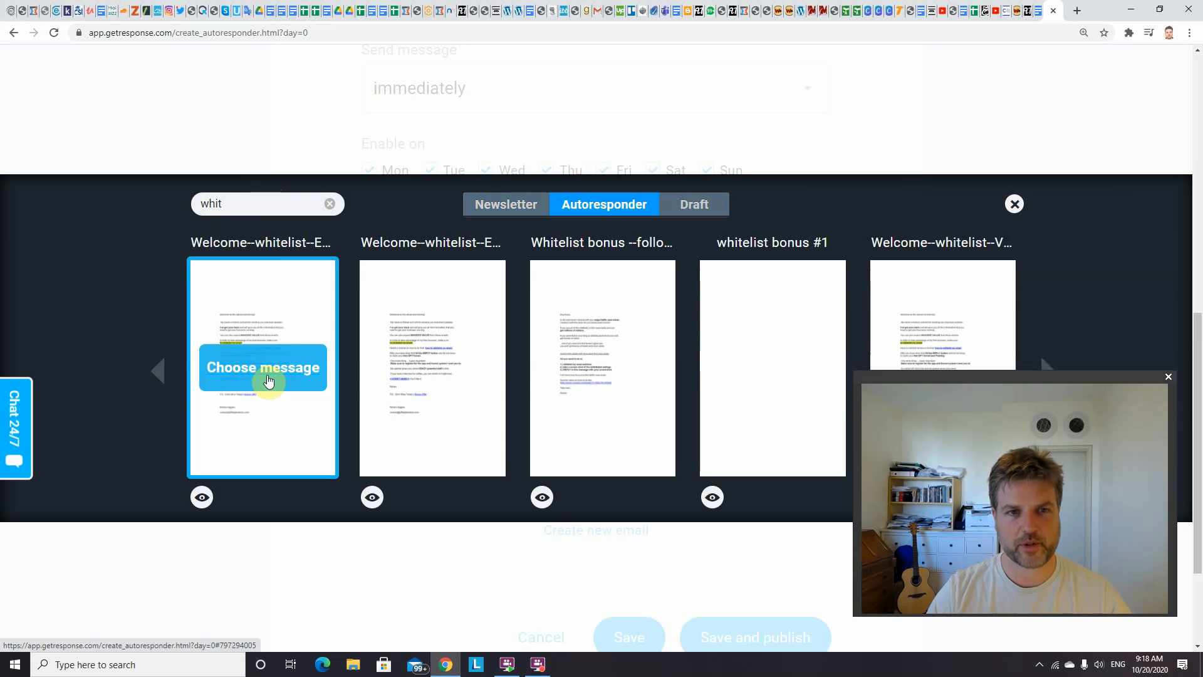
pyautogui.click(268, 381)
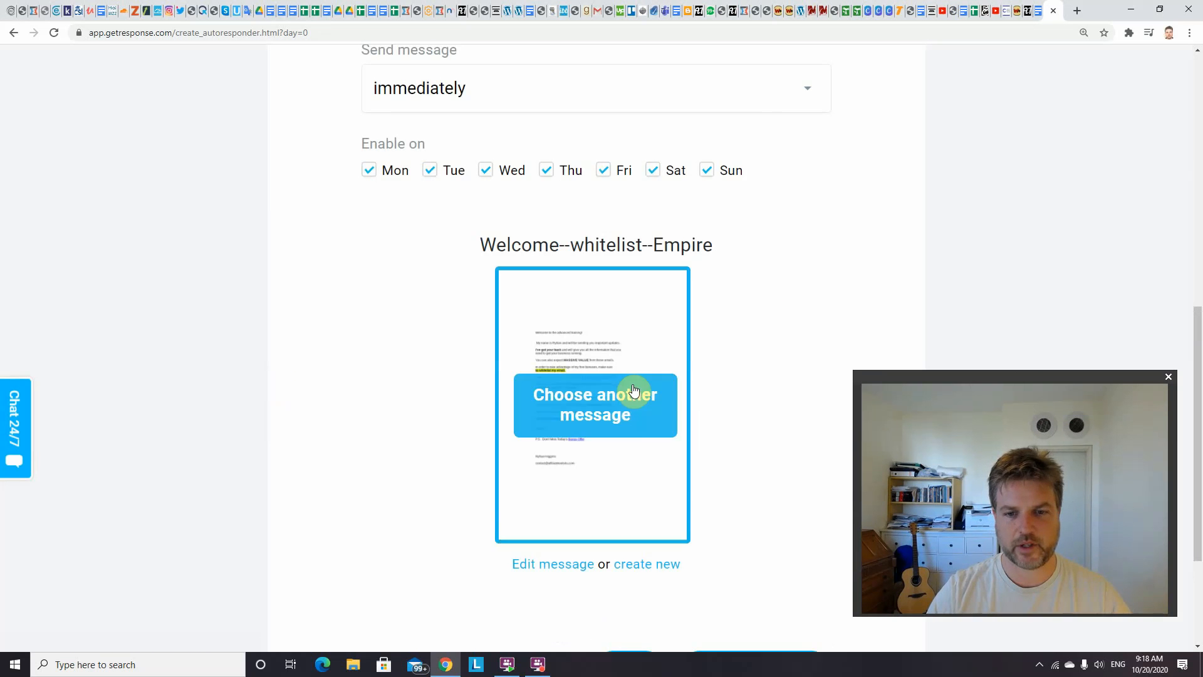
# Open the chosen message for editing and continue from its settings to the email content
pyautogui.click(572, 564)
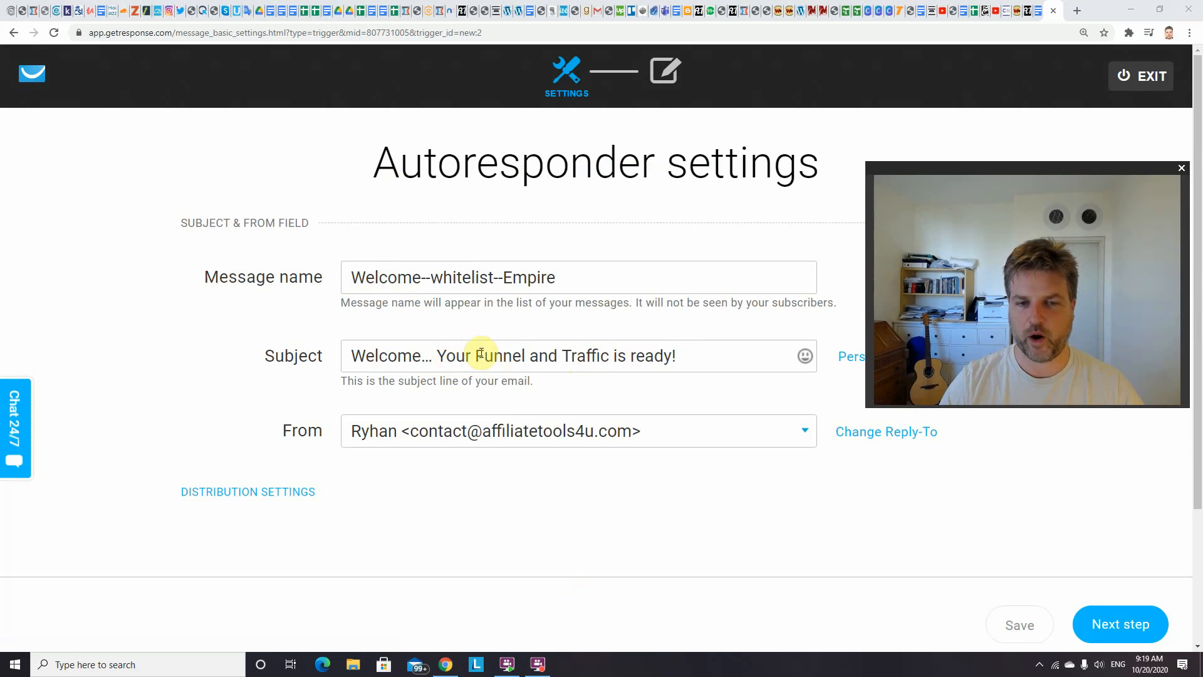
pyautogui.click(1122, 627)
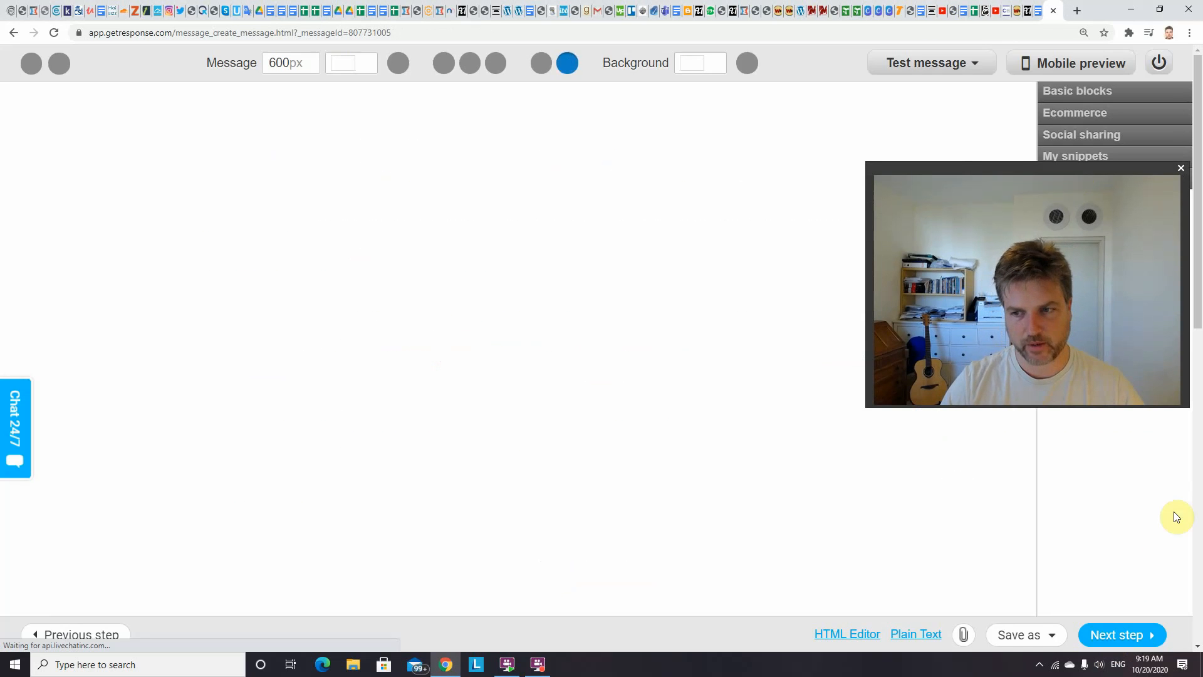
pyautogui.moveTo(1201, 199)
pyautogui.mouseDown()
pyautogui.moveTo(1202, 215)
pyautogui.moveTo(1201, 190)
pyautogui.mouseUp()
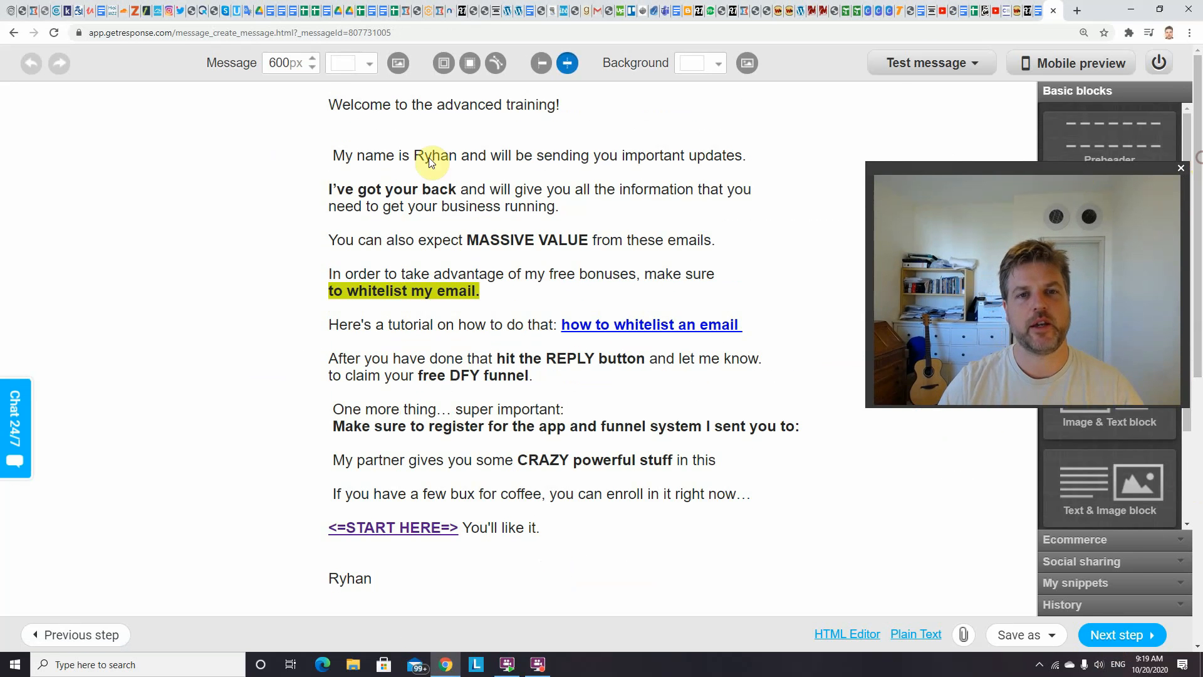
# Review the email body, highlighting the reply-to-claim free DFY funnel sentences and the START HERE link
pyautogui.moveTo(388, 134)
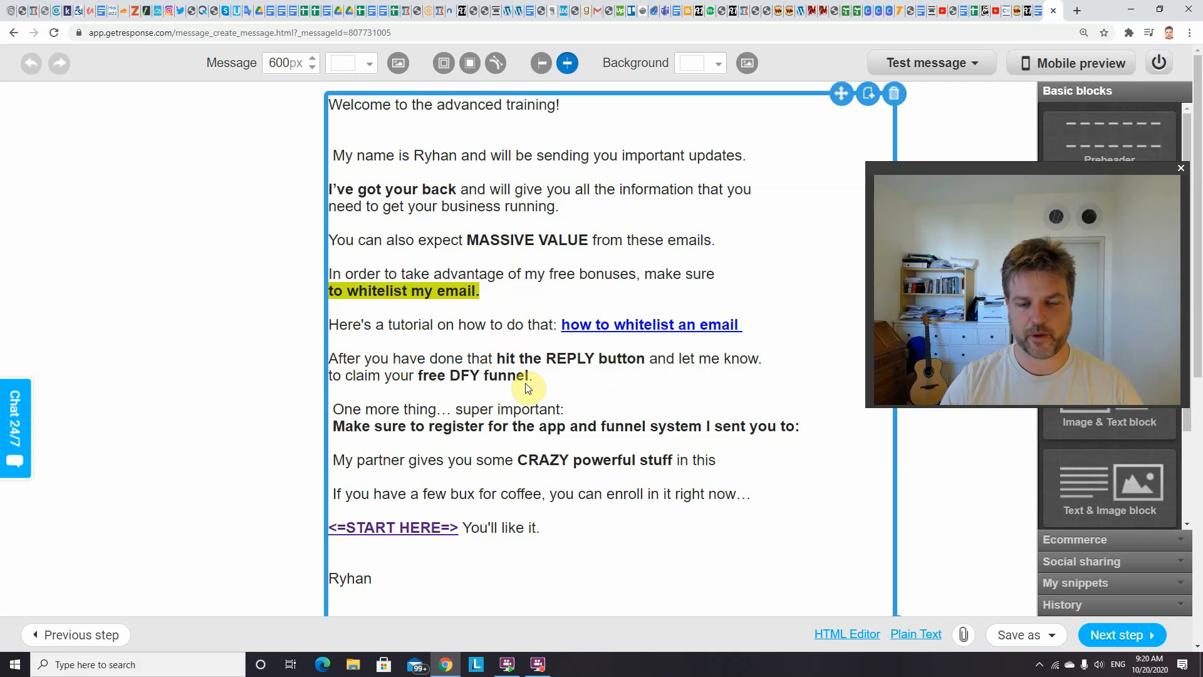
pyautogui.moveTo(547, 380); pyautogui.dragTo(327, 361)
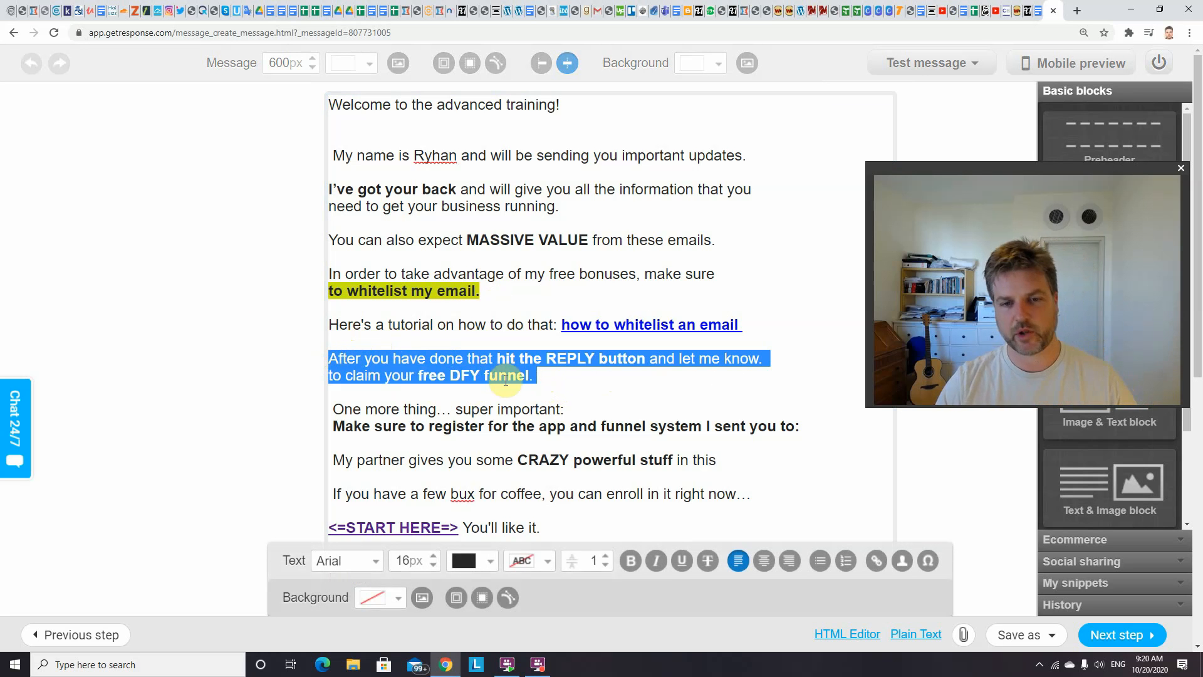
pyautogui.click(547, 374)
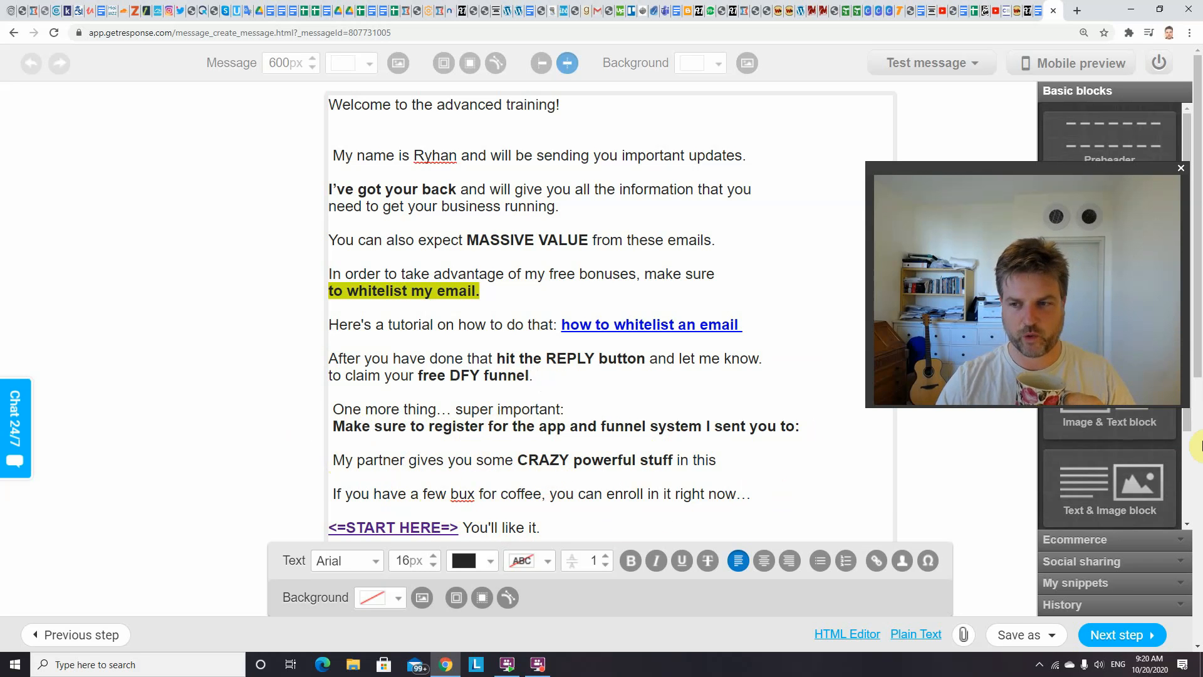
pyautogui.scroll(-2, 1197, 361)
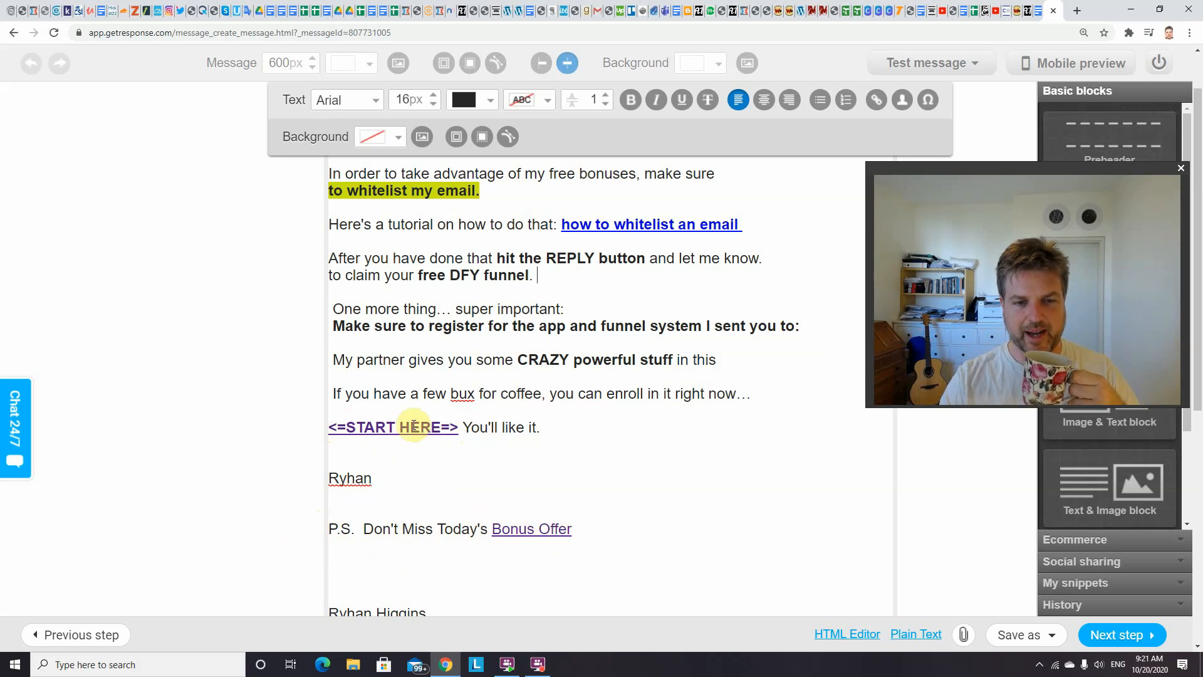
pyautogui.click(454, 428)
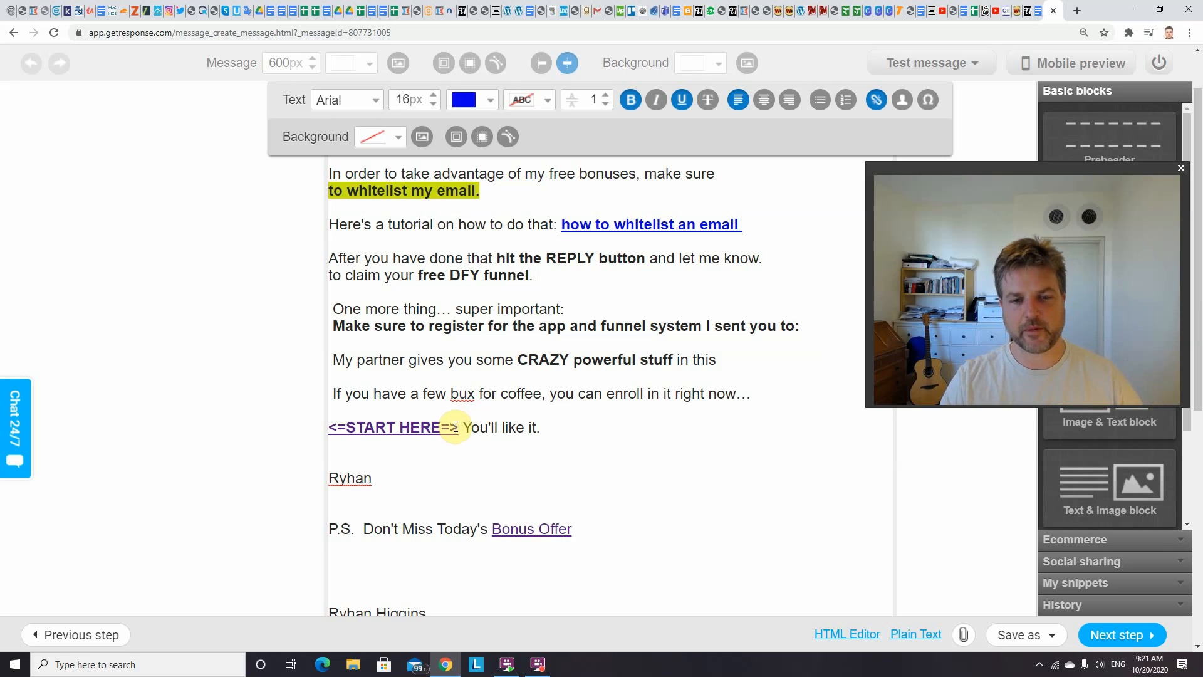
pyautogui.moveTo(456, 428); pyautogui.dragTo(330, 426)
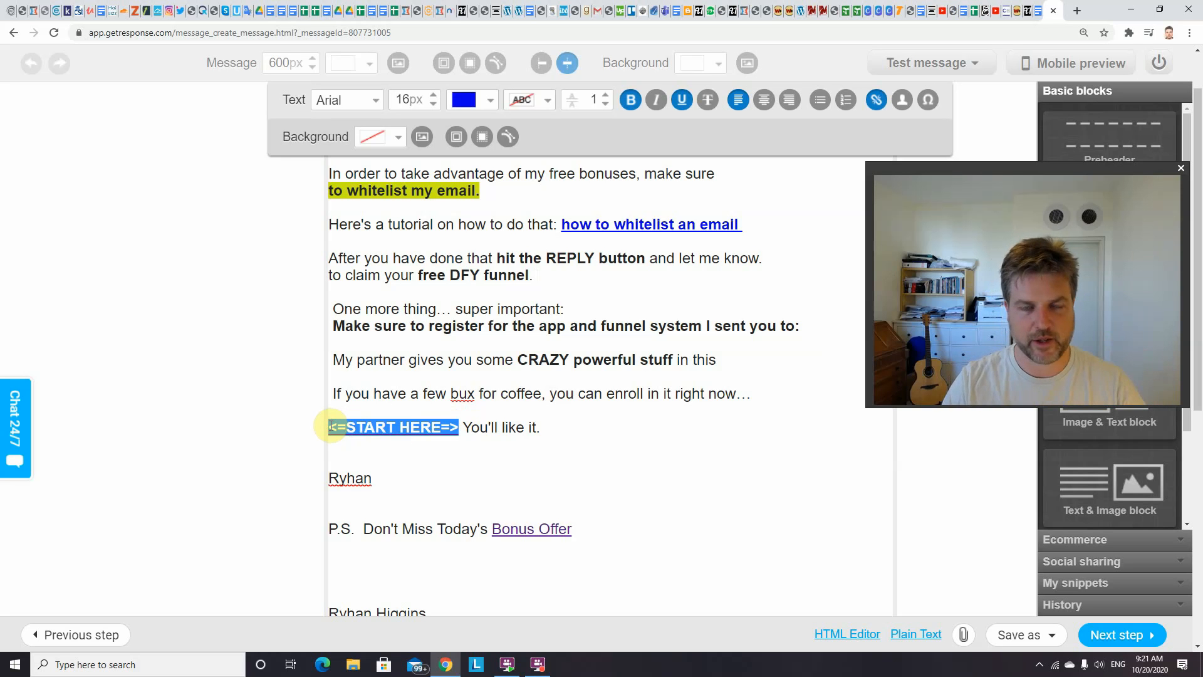
pyautogui.click(391, 447)
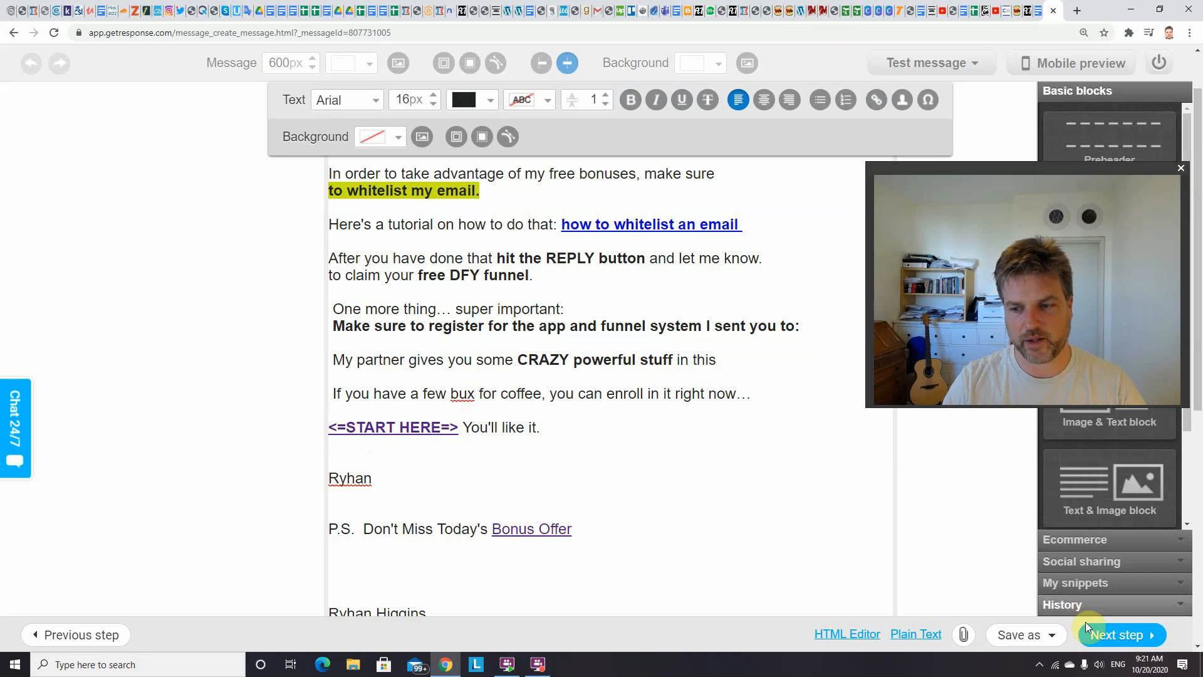
# Finish the message and save and publish the test autoresponder
pyautogui.click(1104, 634)
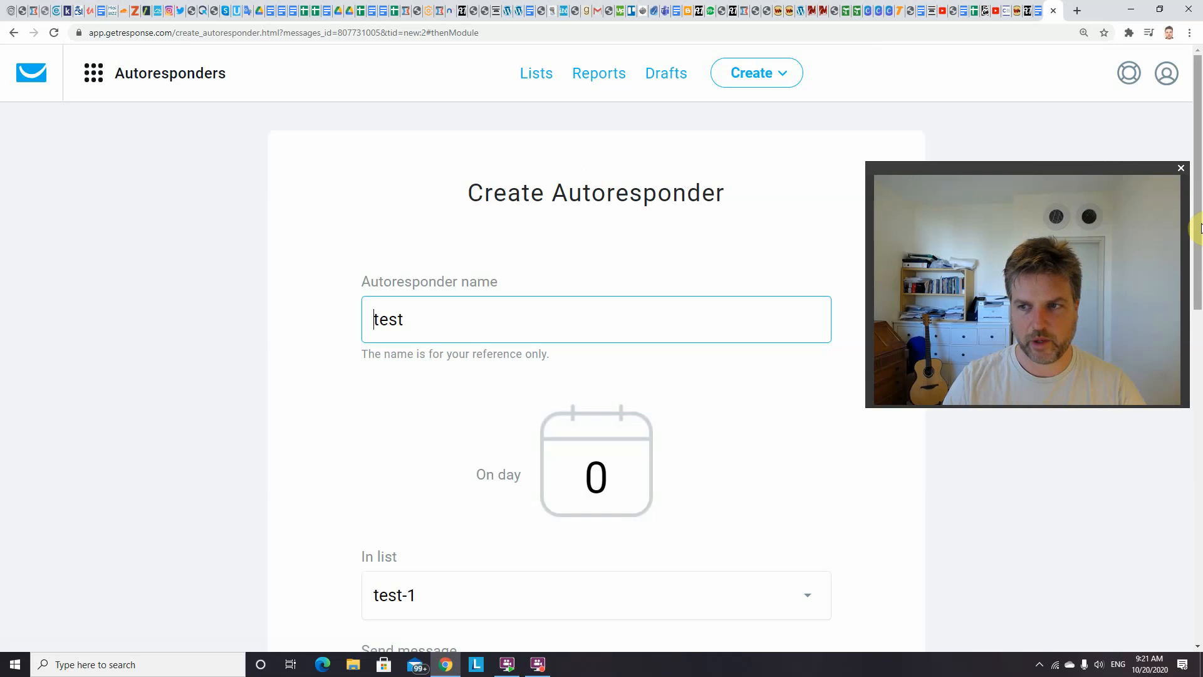
pyautogui.moveTo(1200, 227); pyautogui.dragTo(1194, 501)
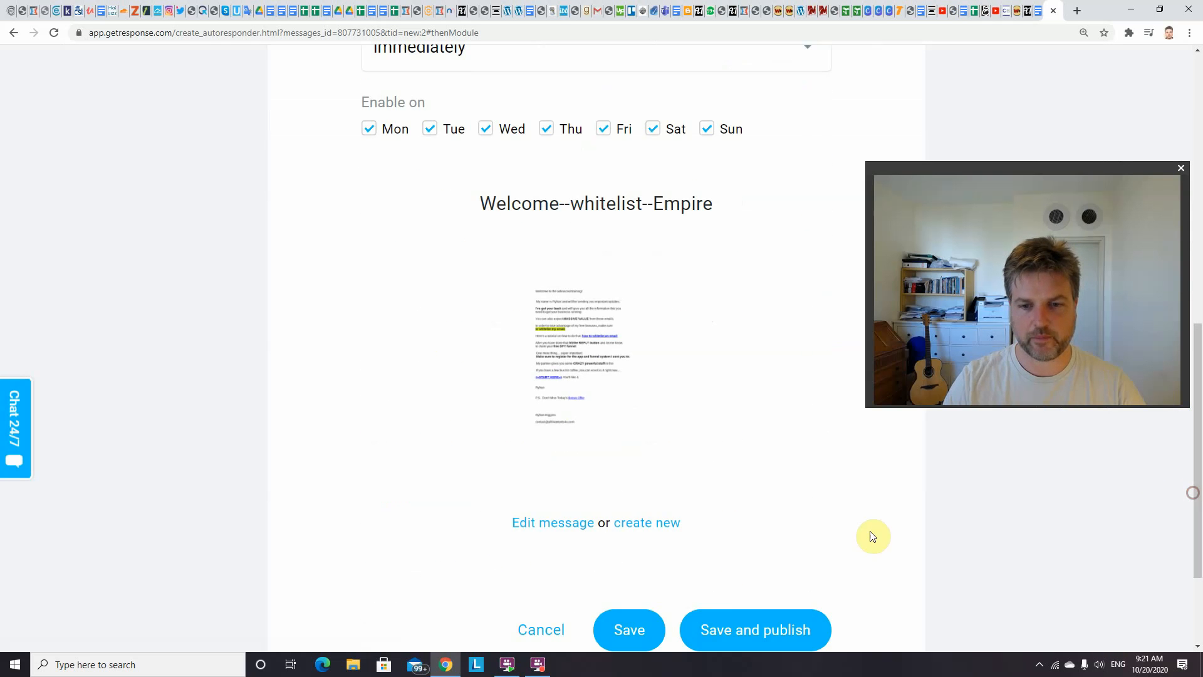
pyautogui.click(725, 634)
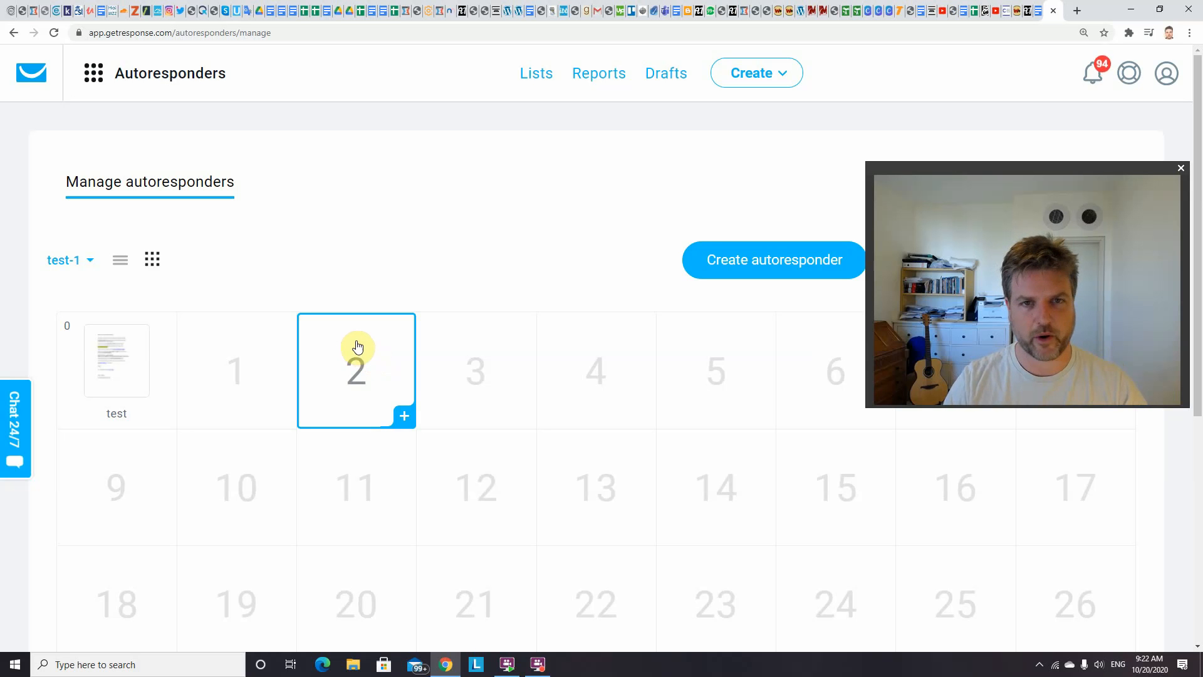
# Add the launch_campaigns list to the autoresponder calendar's list filter alongside test-1 and apply it
pyautogui.click(89, 261)
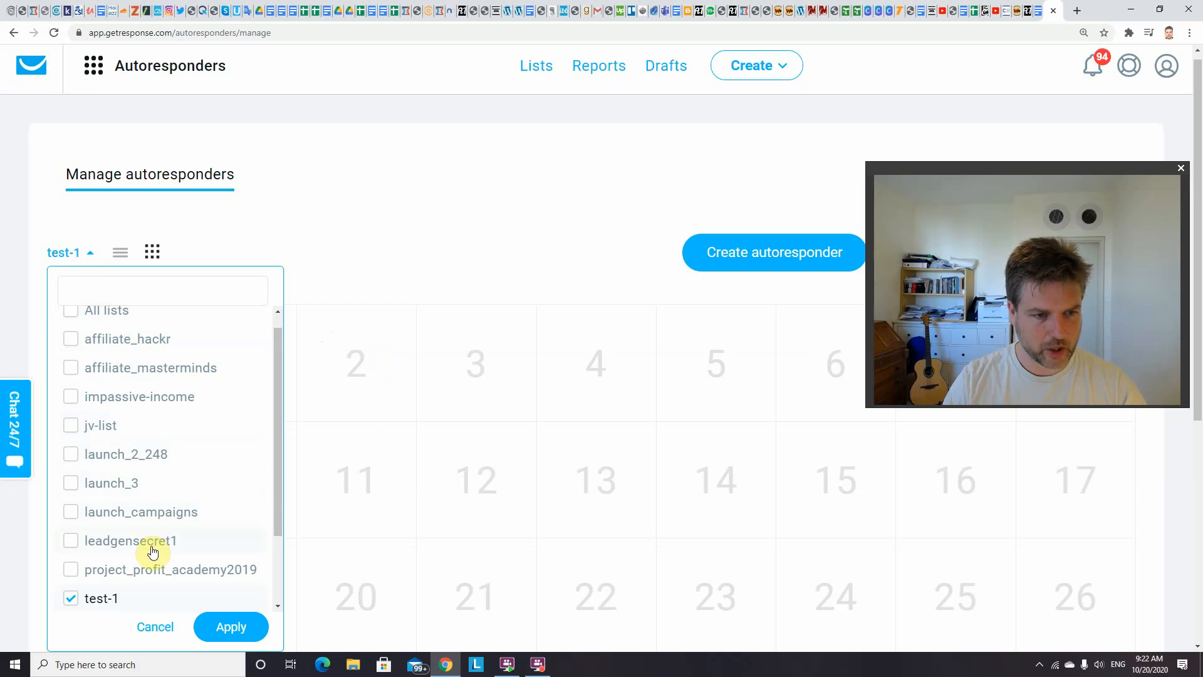
pyautogui.moveTo(279, 464); pyautogui.dragTo(280, 547)
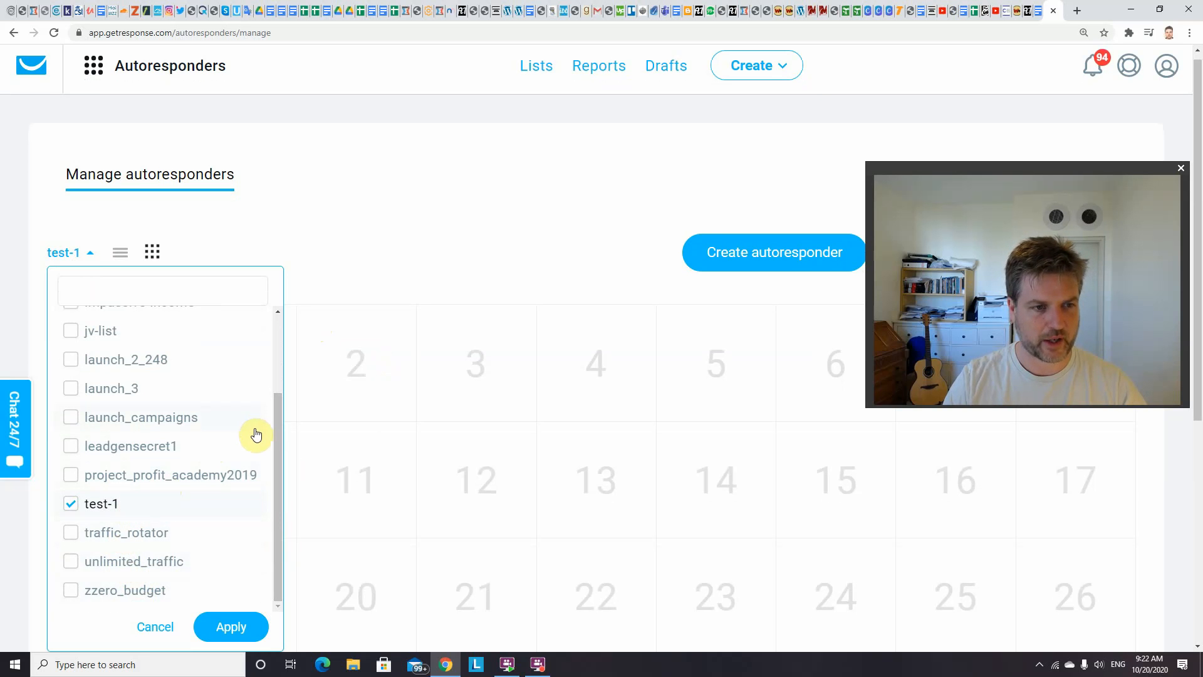
pyautogui.moveTo(286, 433); pyautogui.dragTo(283, 346)
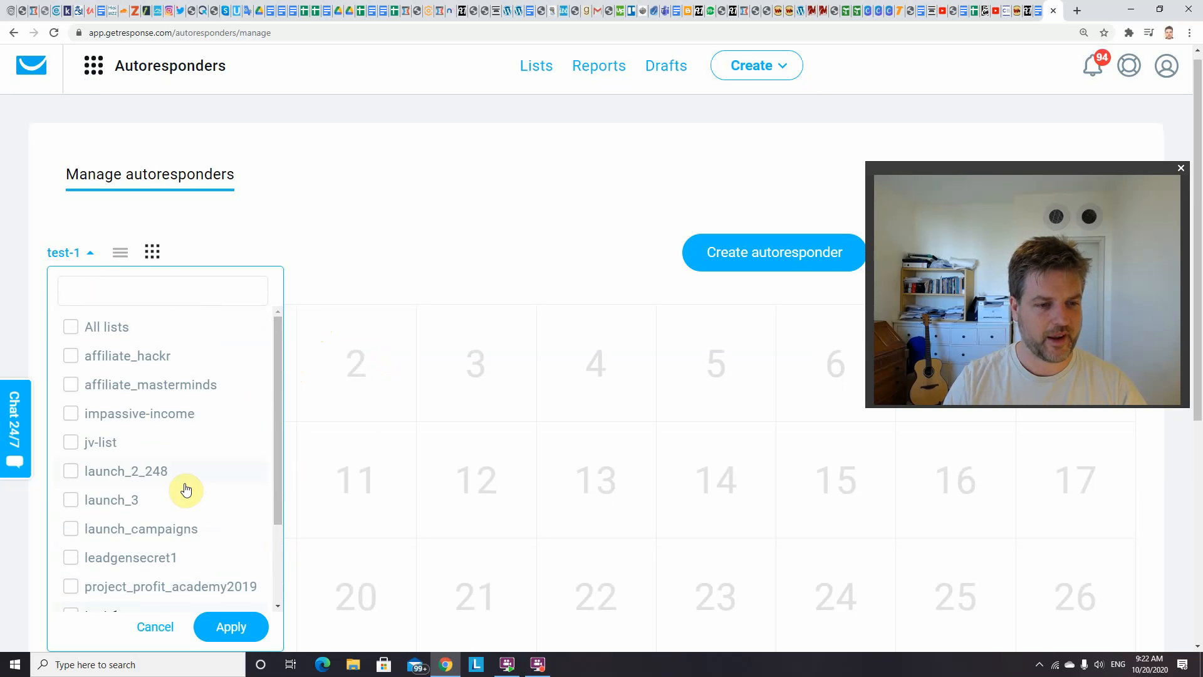
pyautogui.click(156, 528)
pyautogui.click(219, 623)
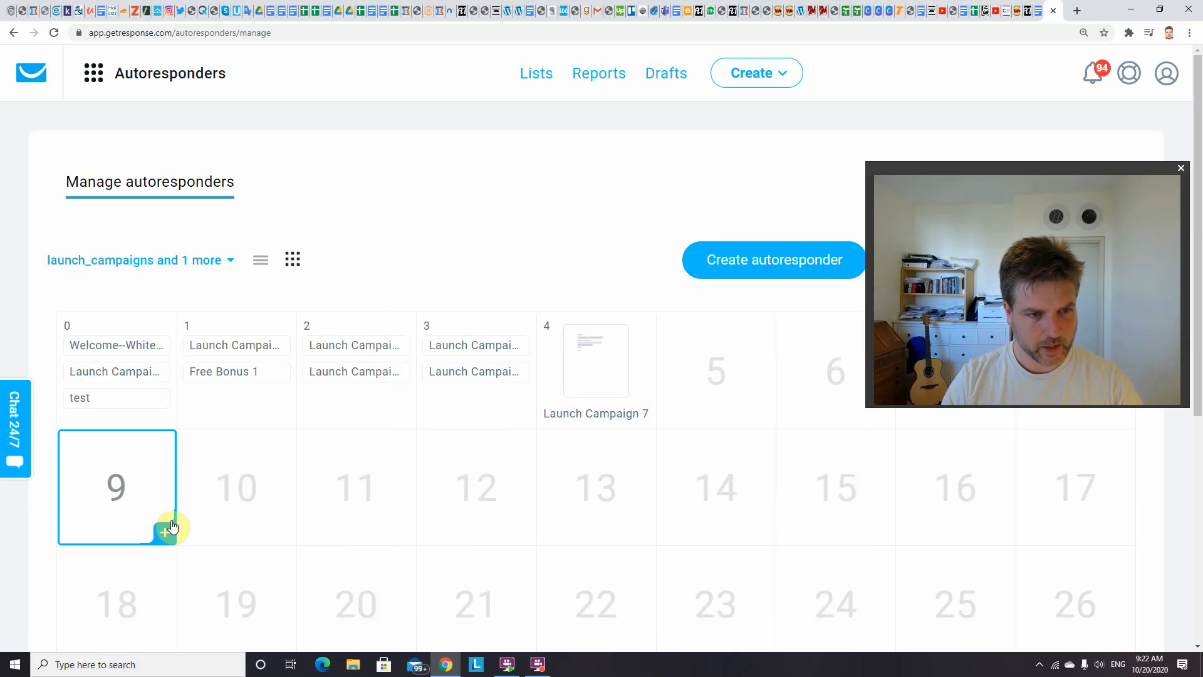
# Open the preview of the Launch Campaign 1 autoresponder on day 0
pyautogui.click(122, 345)
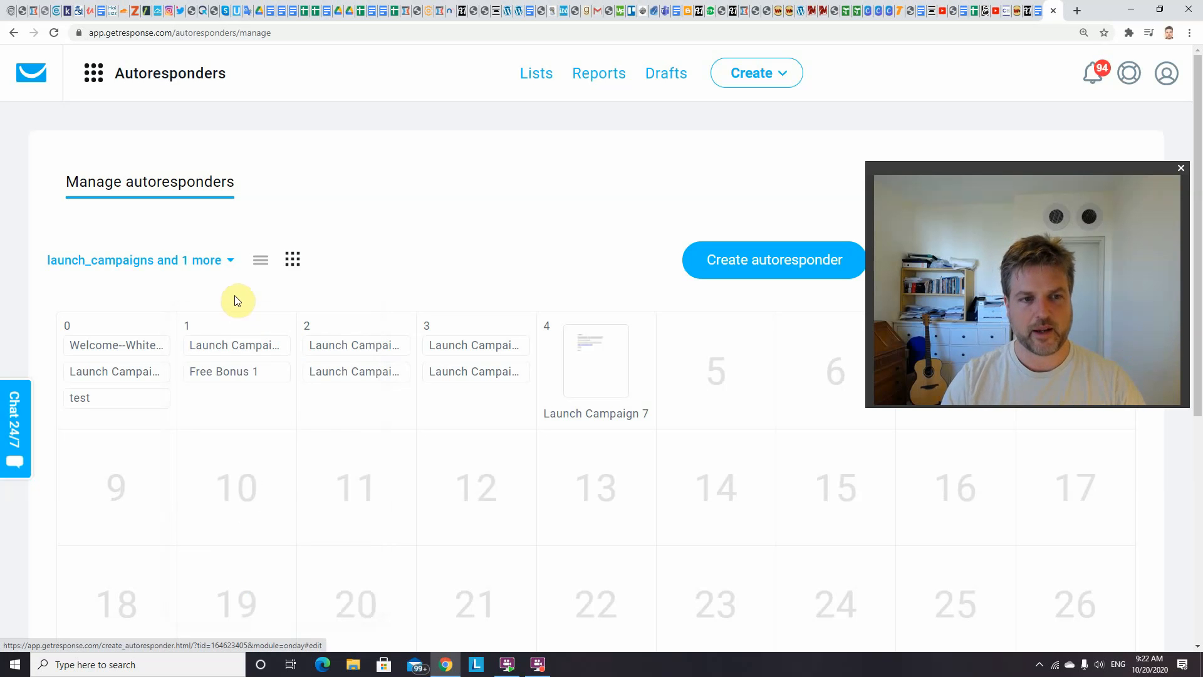
pyautogui.moveTo(104, 372)
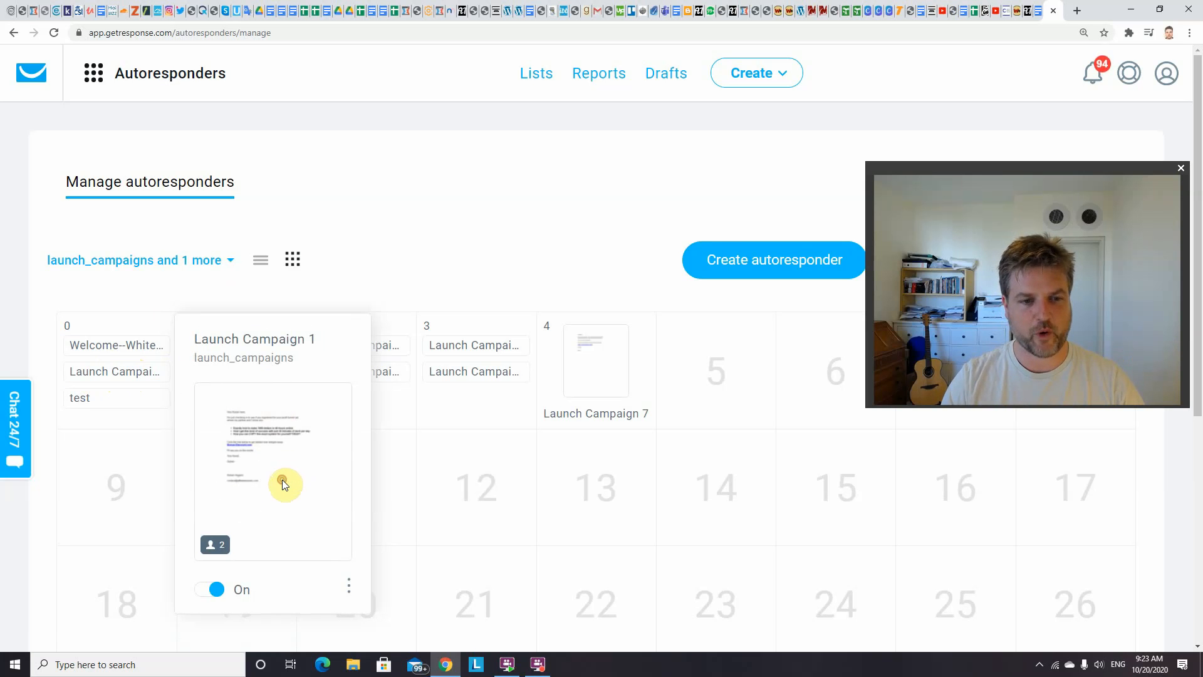
pyautogui.click(347, 587)
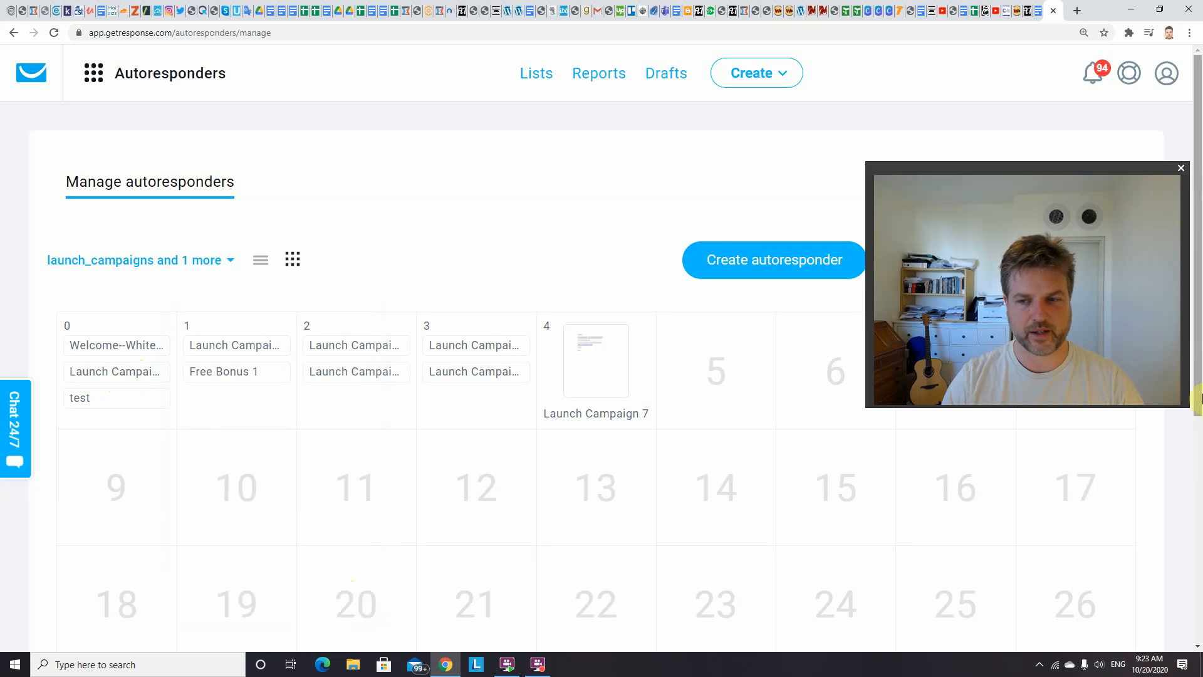
pyautogui.scroll(-2, 1197, 374)
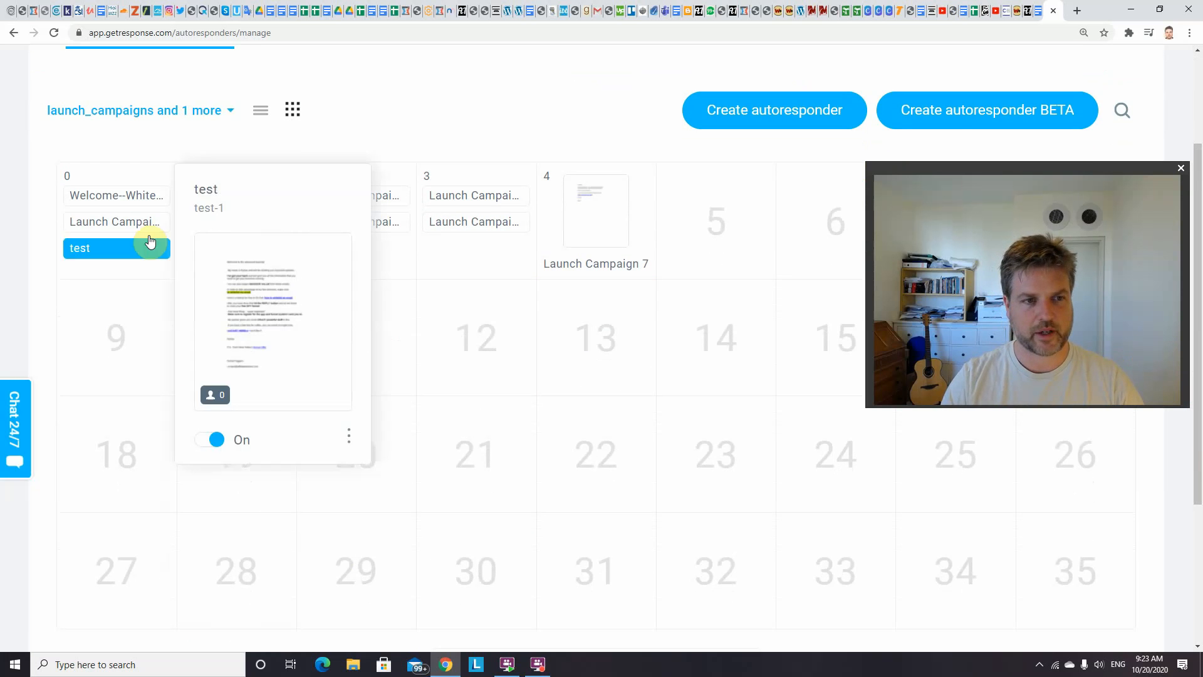
pyautogui.moveTo(138, 234)
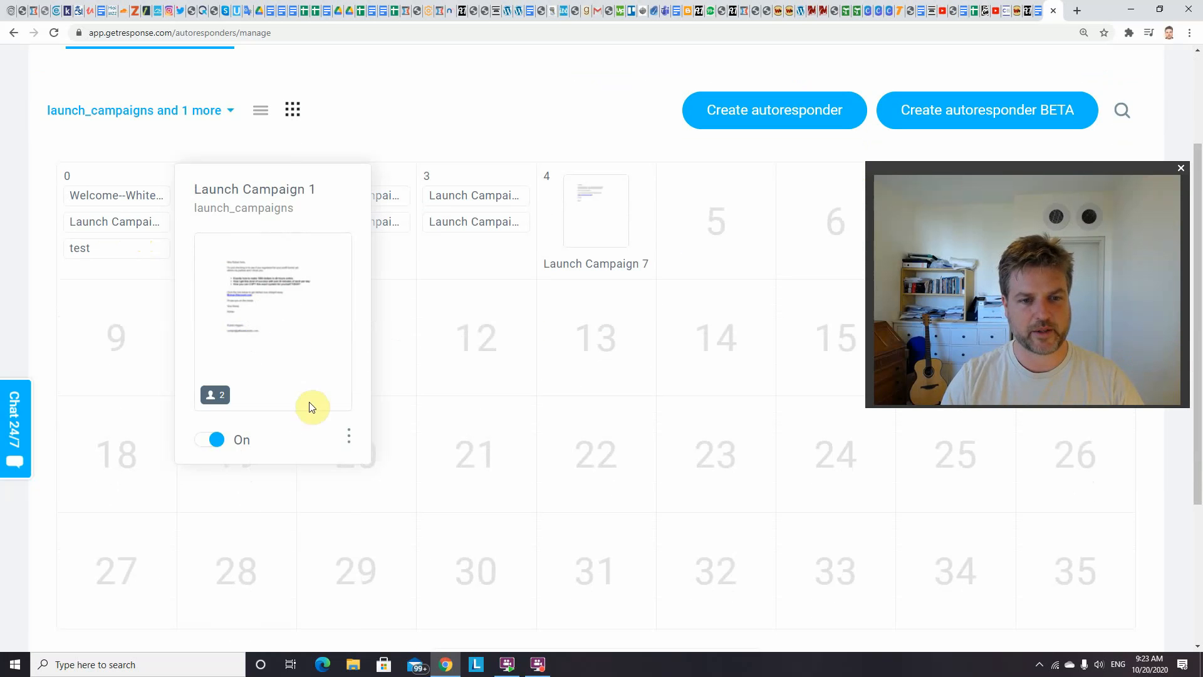
pyautogui.click(348, 437)
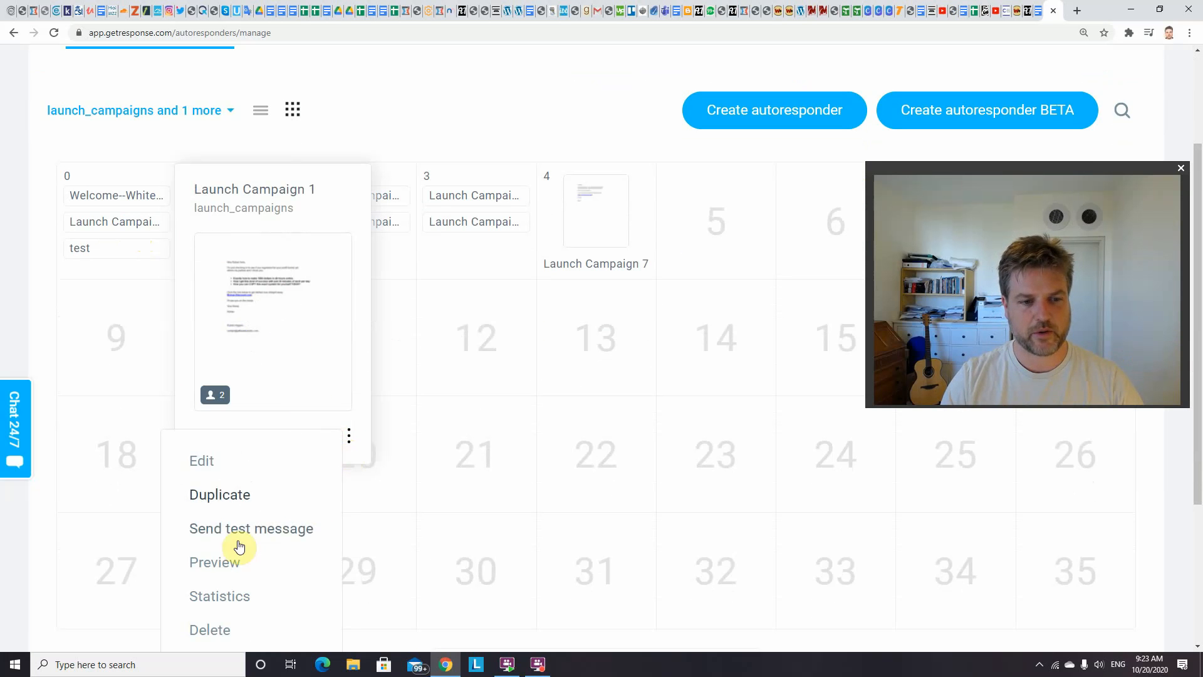
pyautogui.click(215, 561)
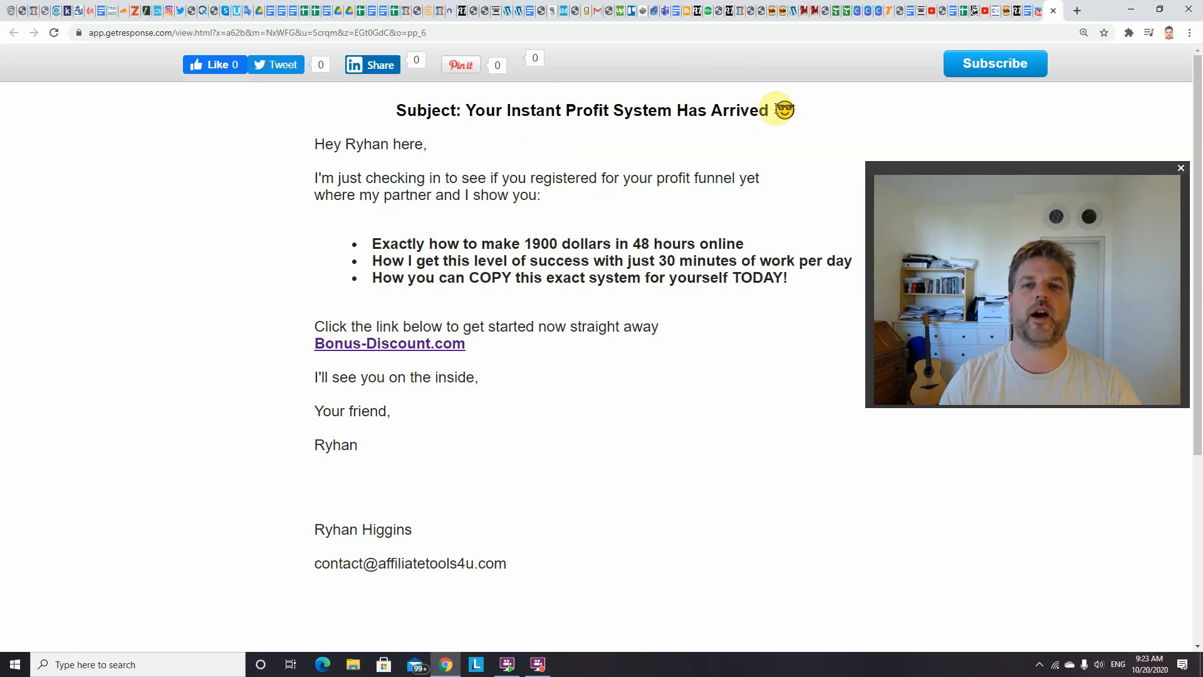
# Examine the previewed email's subject line and body text
pyautogui.moveTo(464, 111); pyautogui.dragTo(761, 120)
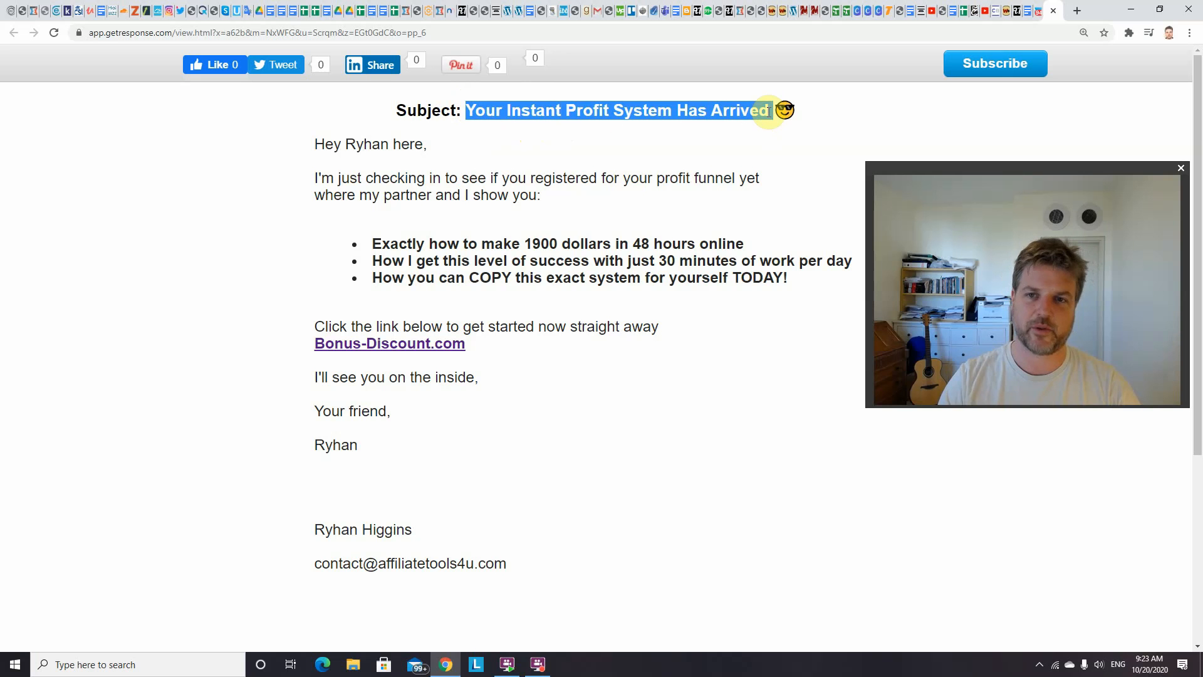
pyautogui.click(773, 111)
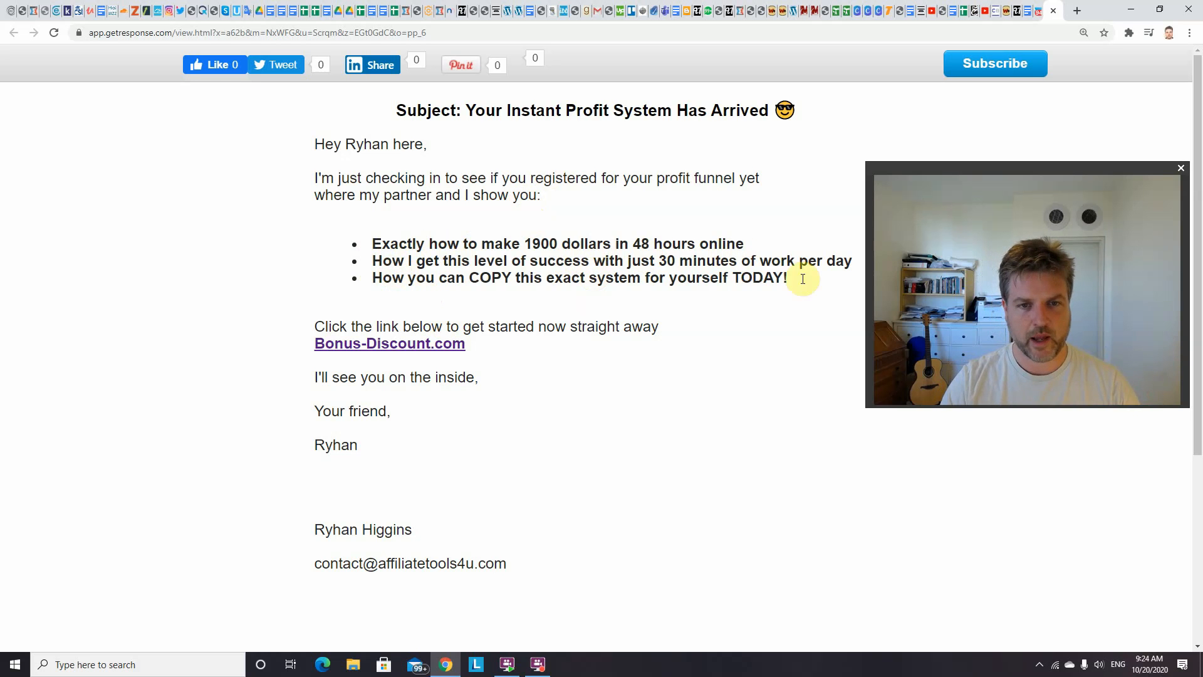
pyautogui.moveTo(1044, 168); pyautogui.dragTo(1048, 243)
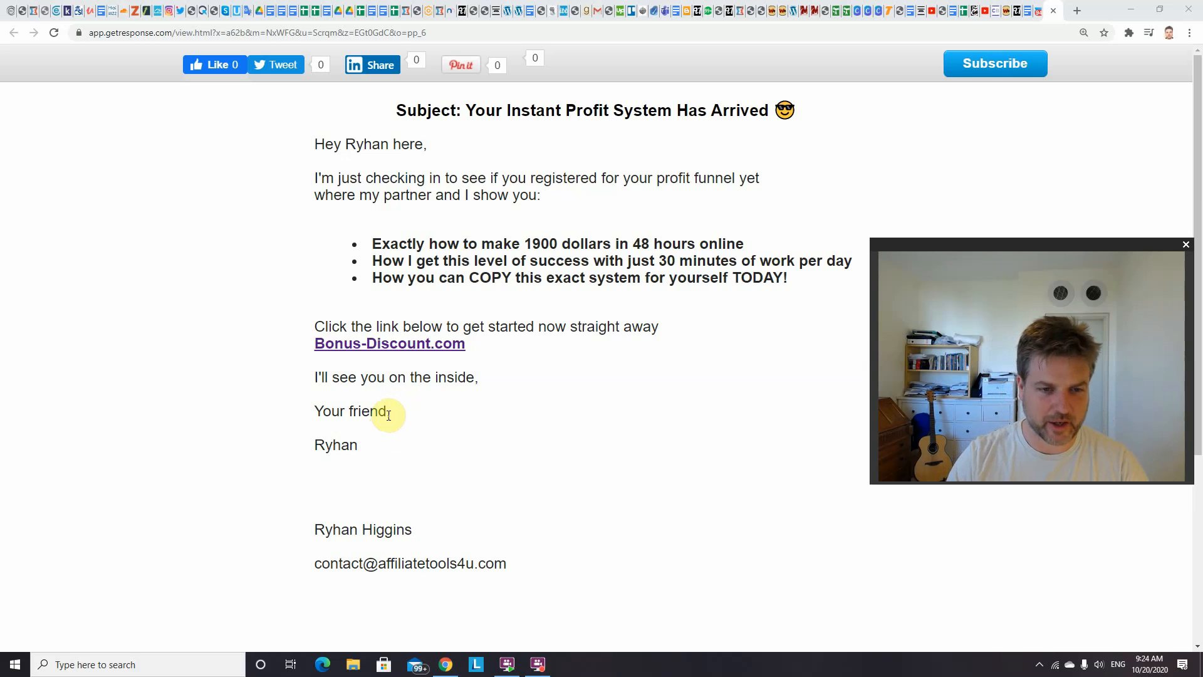
# Examine the "Your friend" sign-off at the end of the previewed email
pyautogui.moveTo(387, 414); pyautogui.dragTo(351, 412)
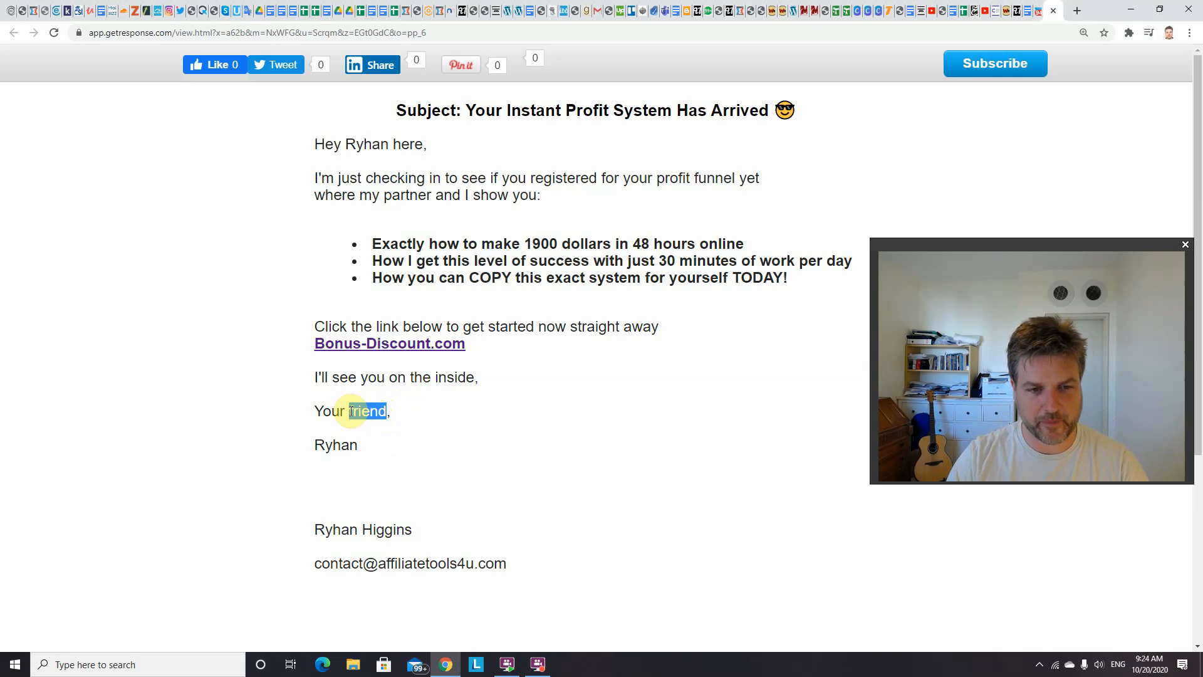
pyautogui.click(386, 412)
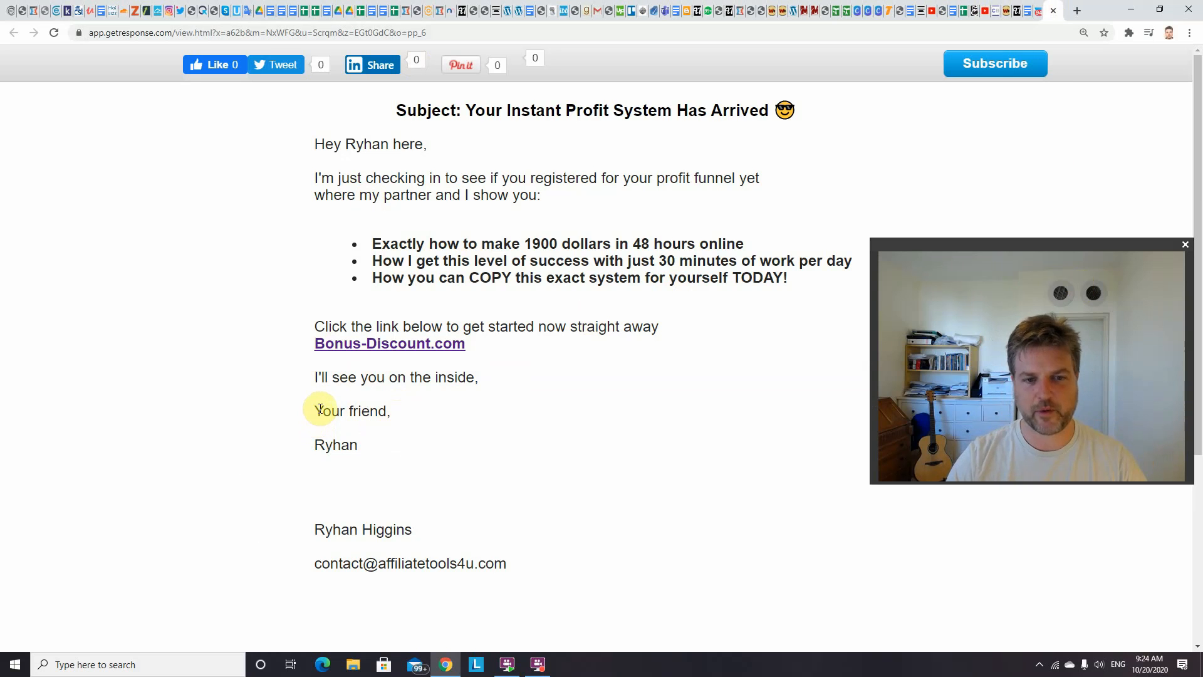
pyautogui.moveTo(314, 411); pyautogui.dragTo(389, 410)
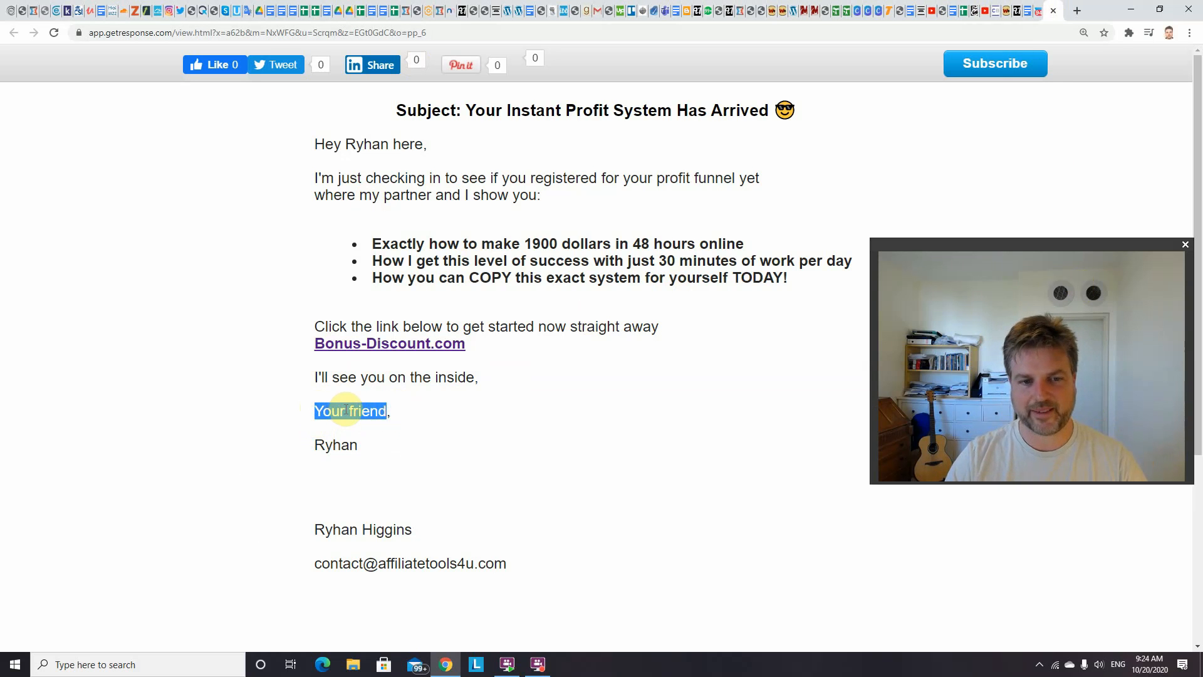
pyautogui.click(388, 411)
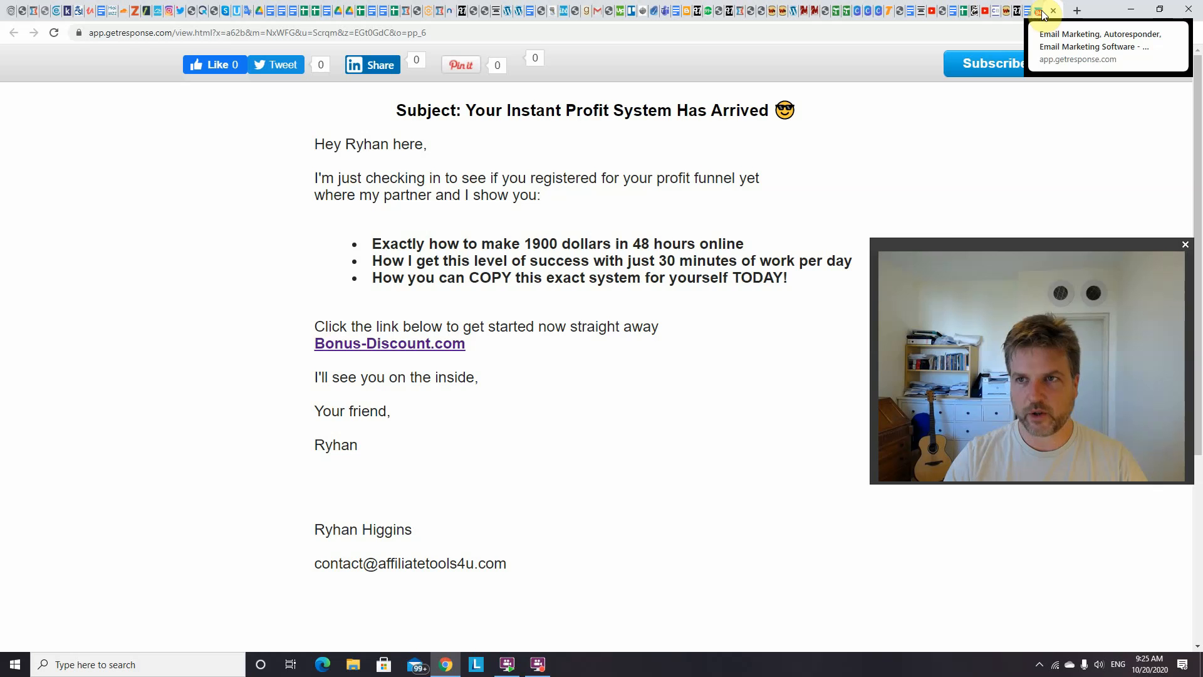
# Return to the autoresponder calendar and open the preview of the Launch Campaign 4 autoresponder on day 2
pyautogui.click(1038, 12)
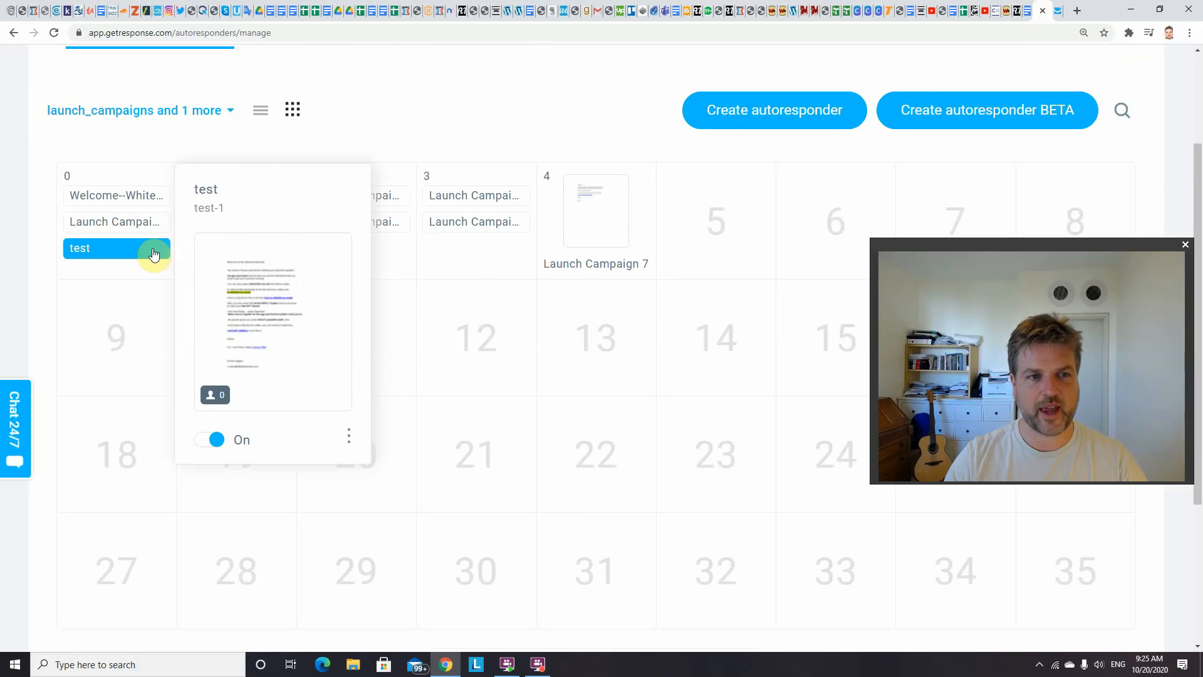
pyautogui.moveTo(255, 193)
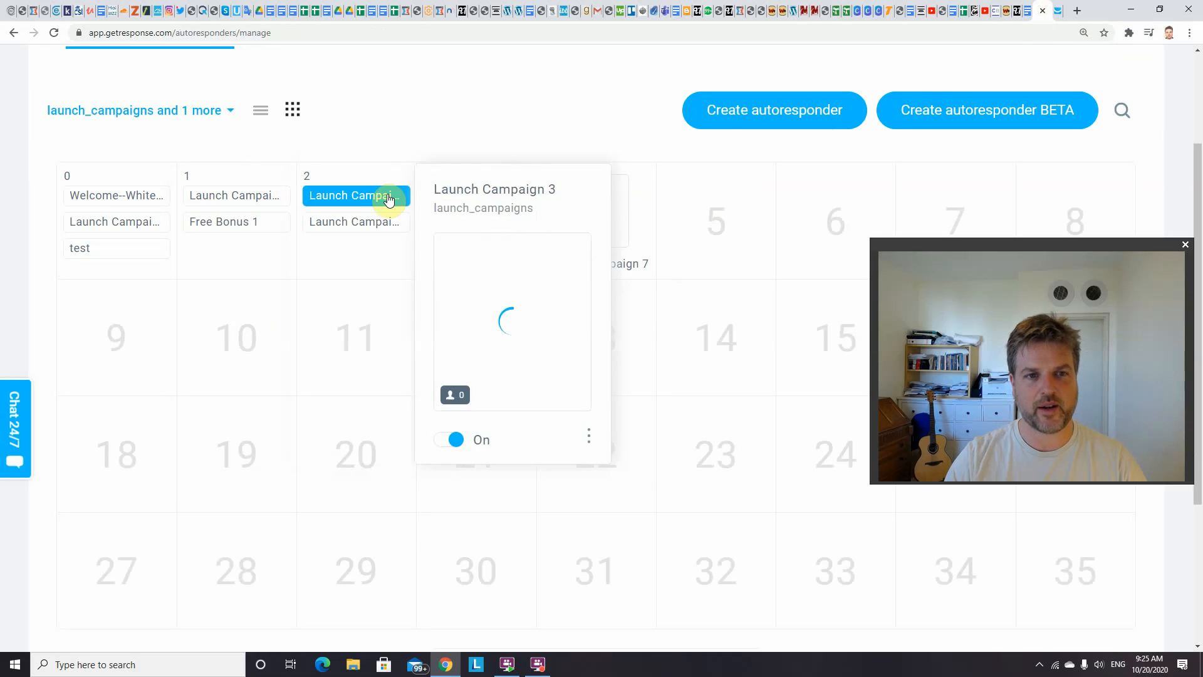
pyautogui.moveTo(332, 212)
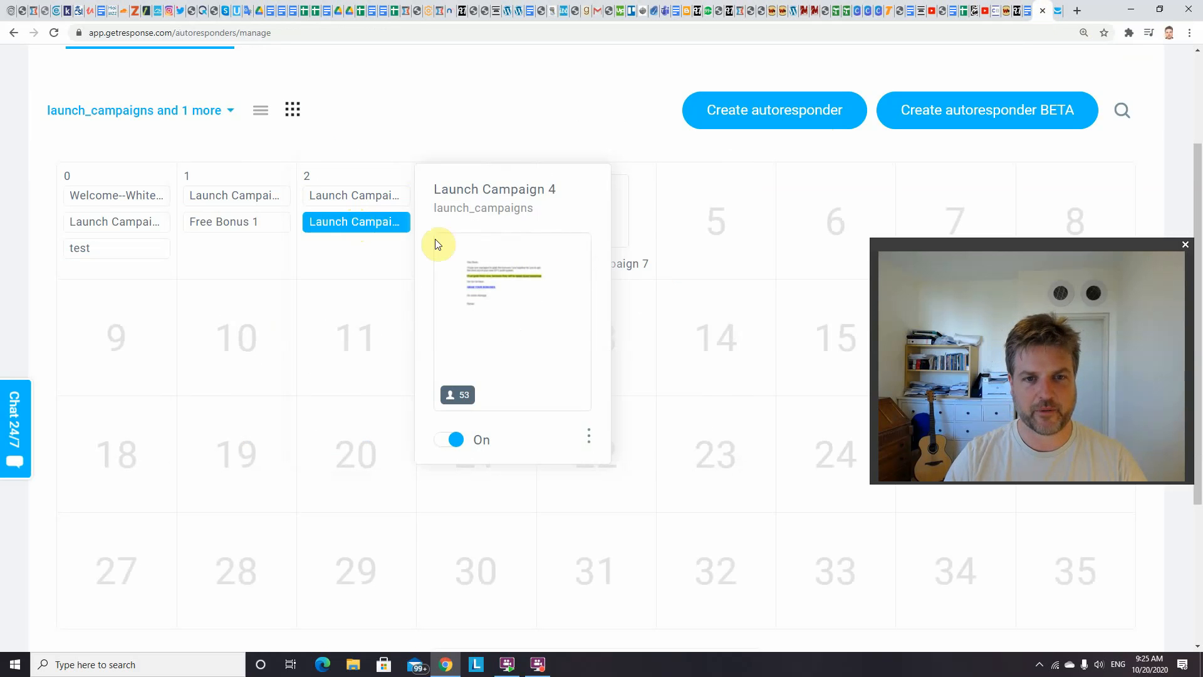
pyautogui.click(588, 435)
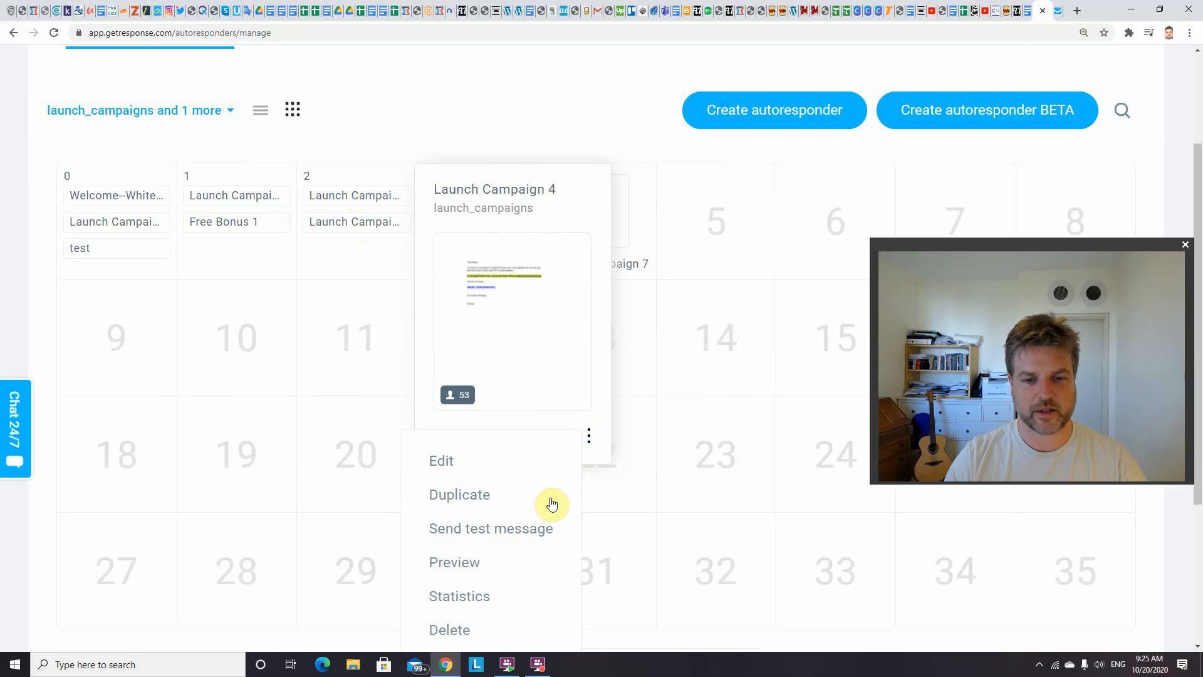
pyautogui.click(467, 562)
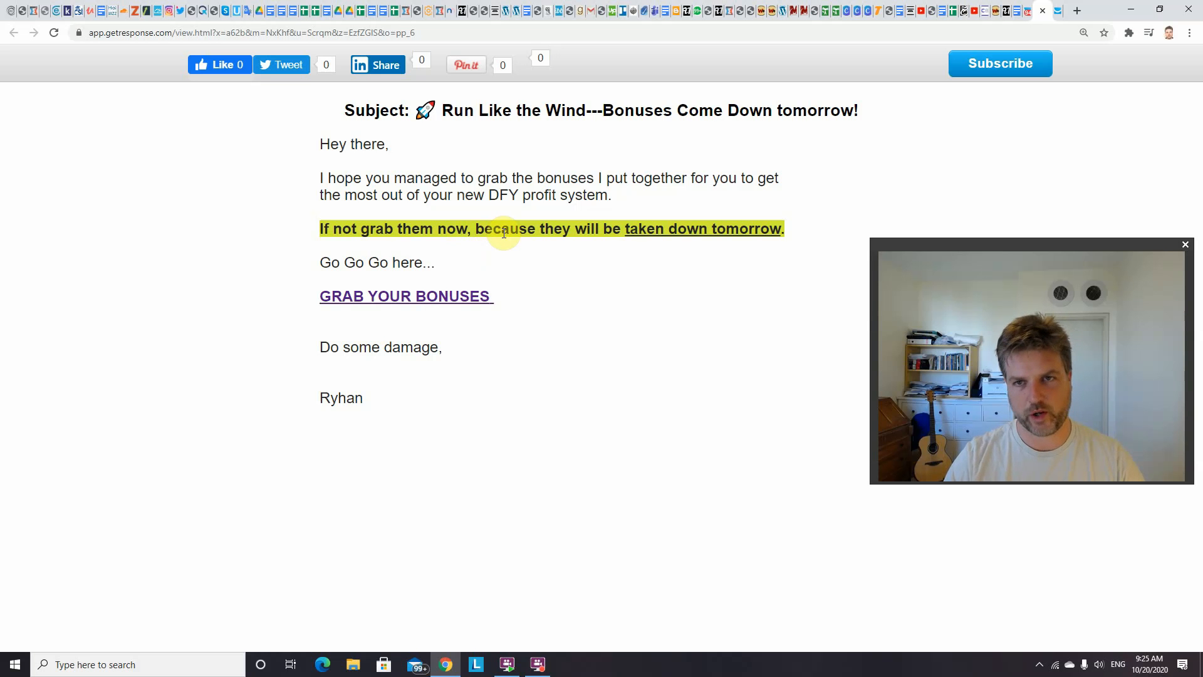
# Go back to the autoresponder calendar and bring up the summary card of Launch Campaign 7 on day 4
pyautogui.click(1028, 9)
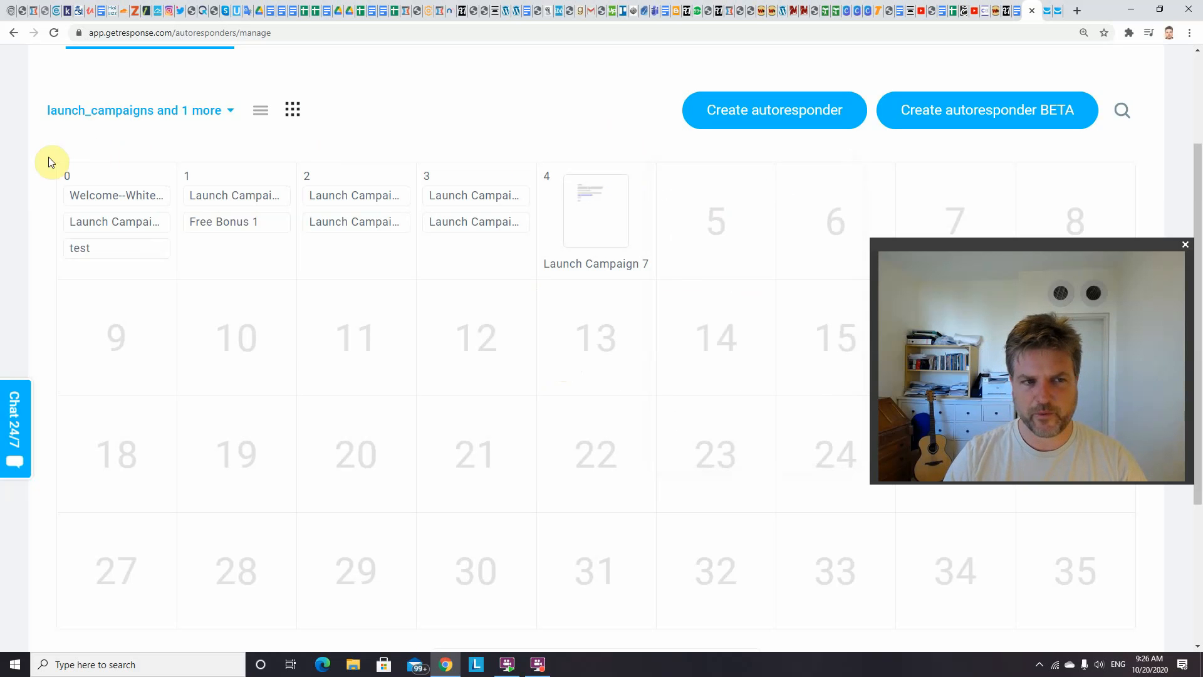
pyautogui.moveTo(590, 263)
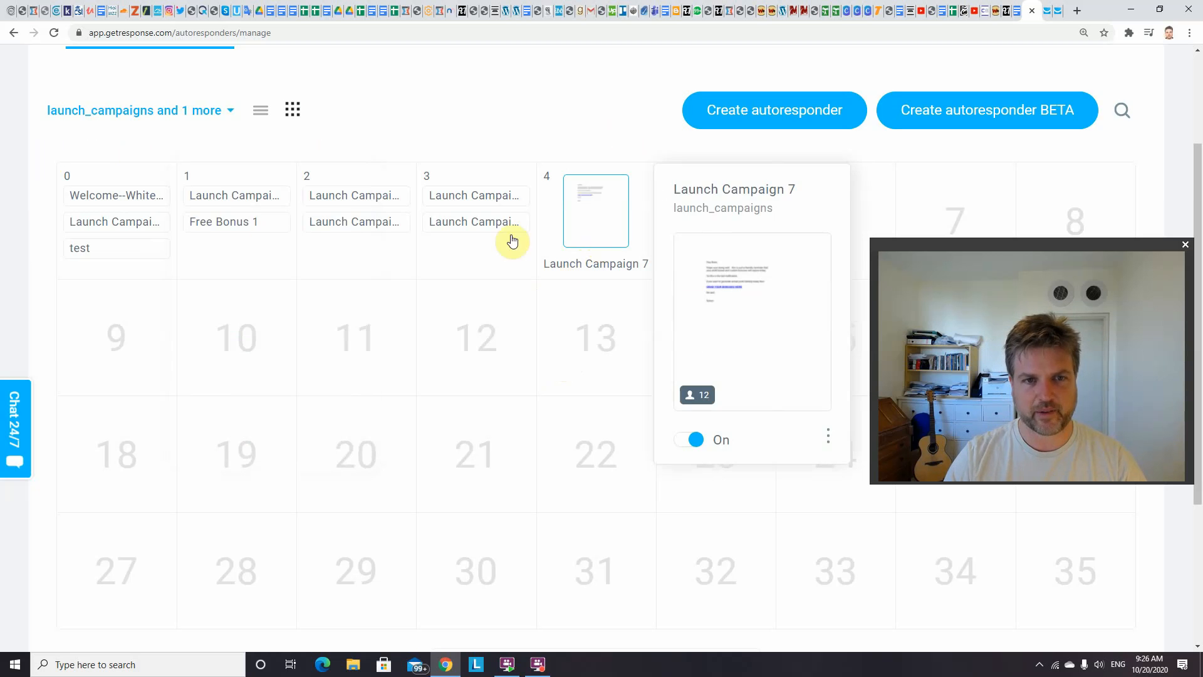